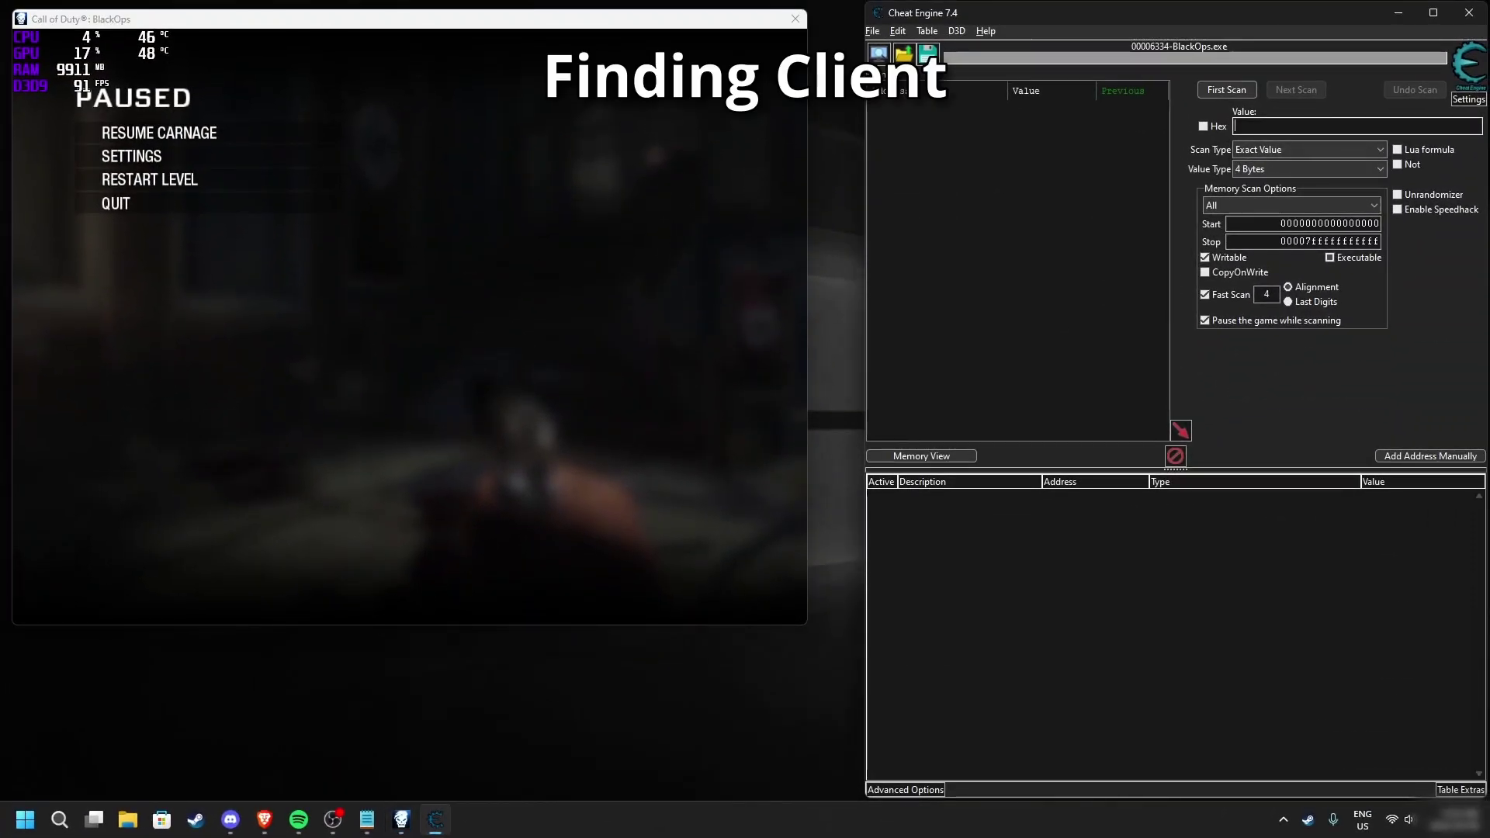
# Add the address BlackOps.exe+167987C to the address list as a 4 Bytes entry and describe it as Health.
pyautogui.hotkey('alt', 'Tab')
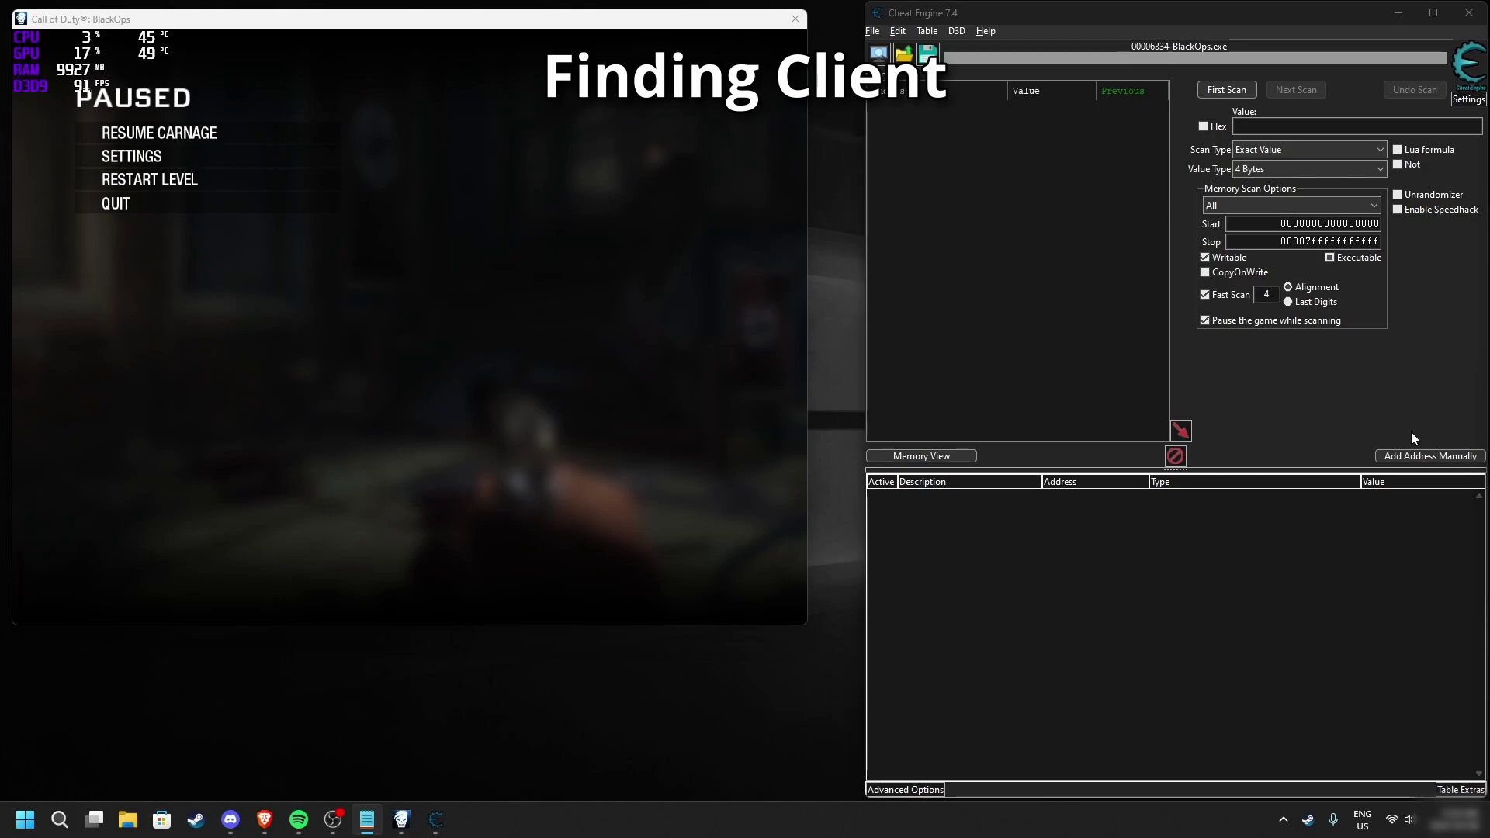
pyautogui.click(1420, 456)
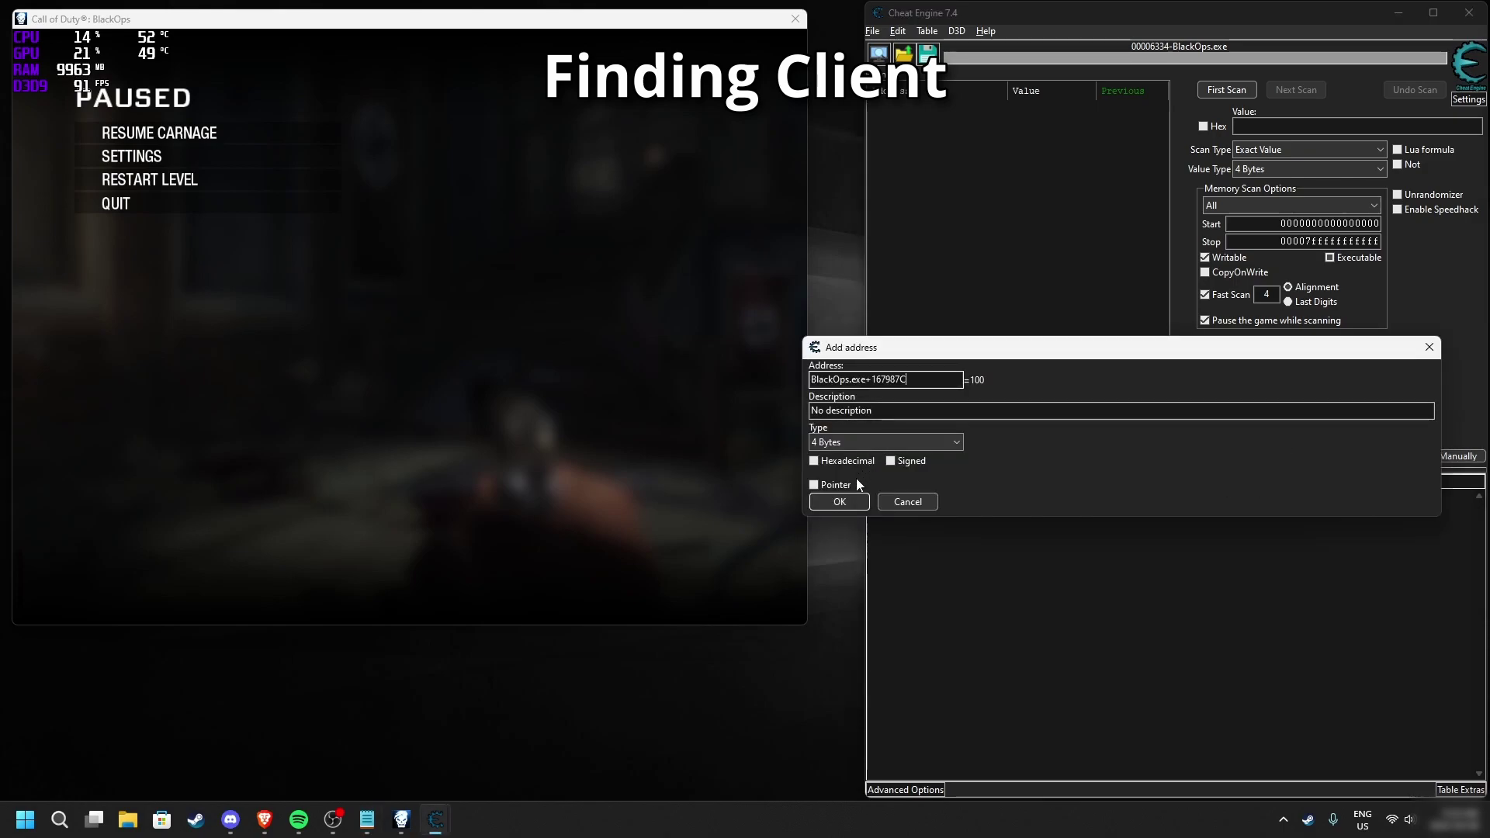
pyautogui.click(840, 502)
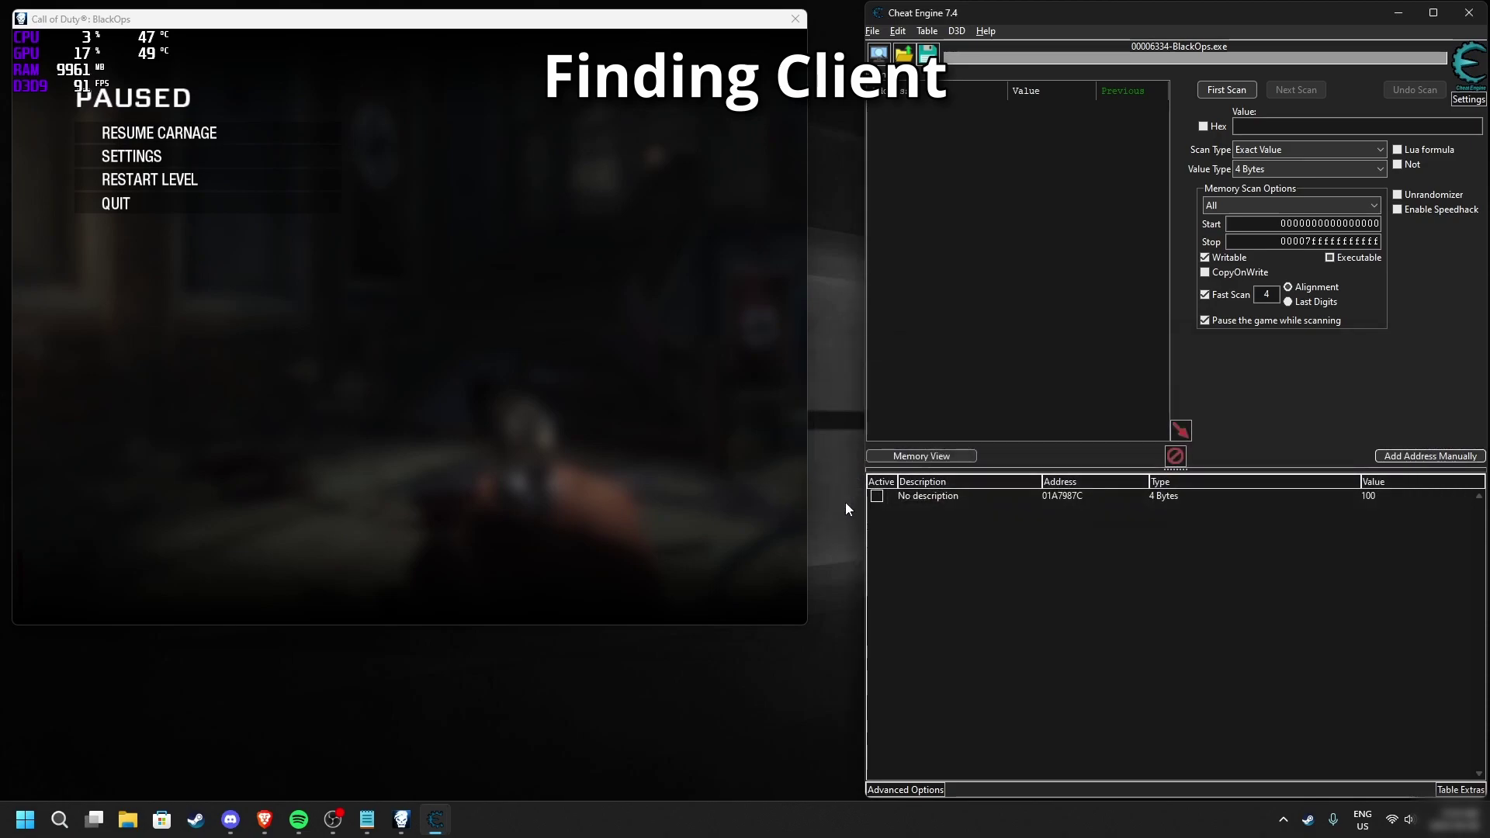
pyautogui.doubleClick(954, 496)
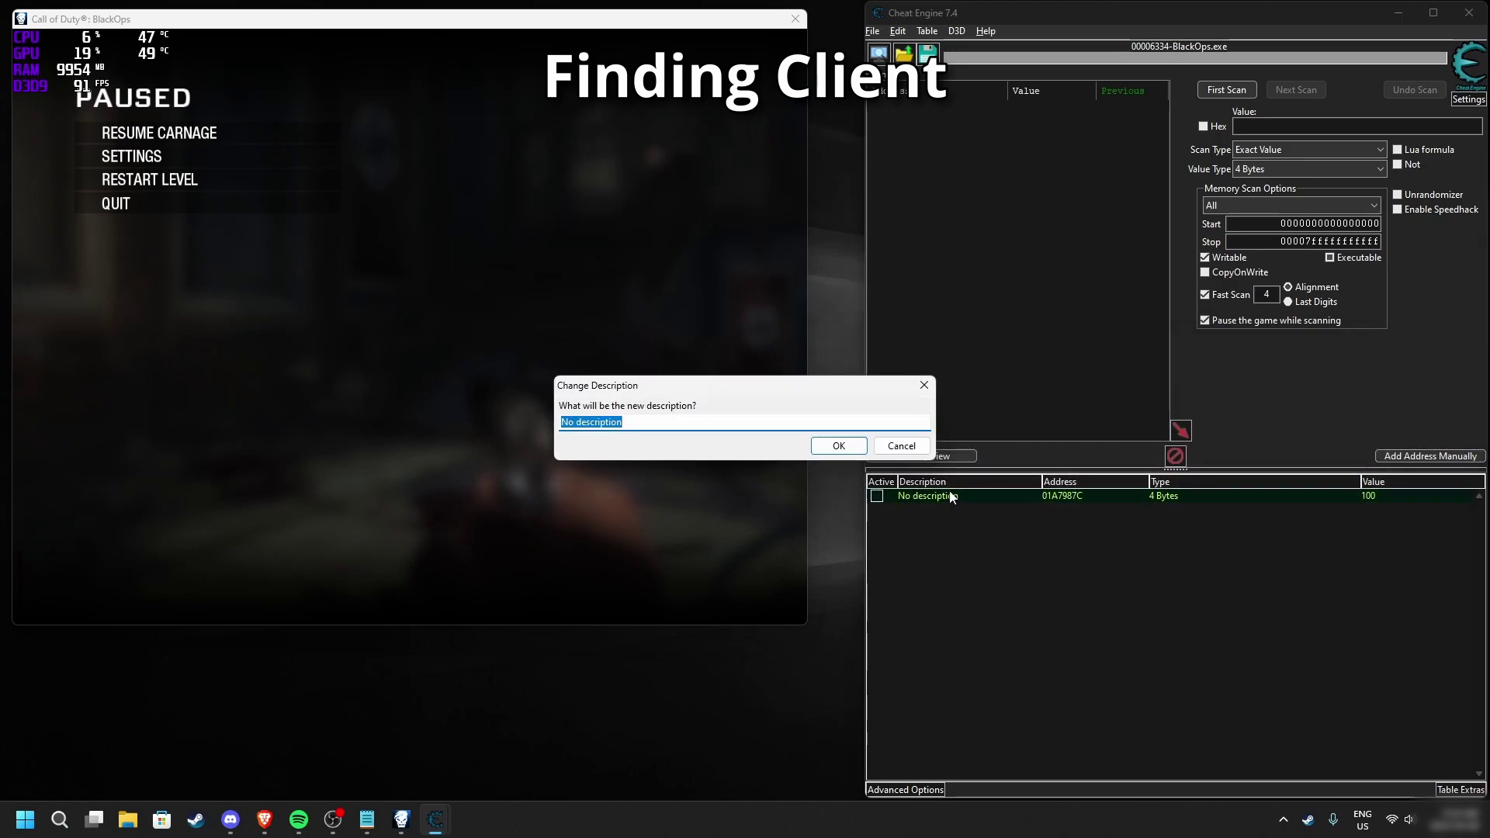
pyautogui.press('Return')
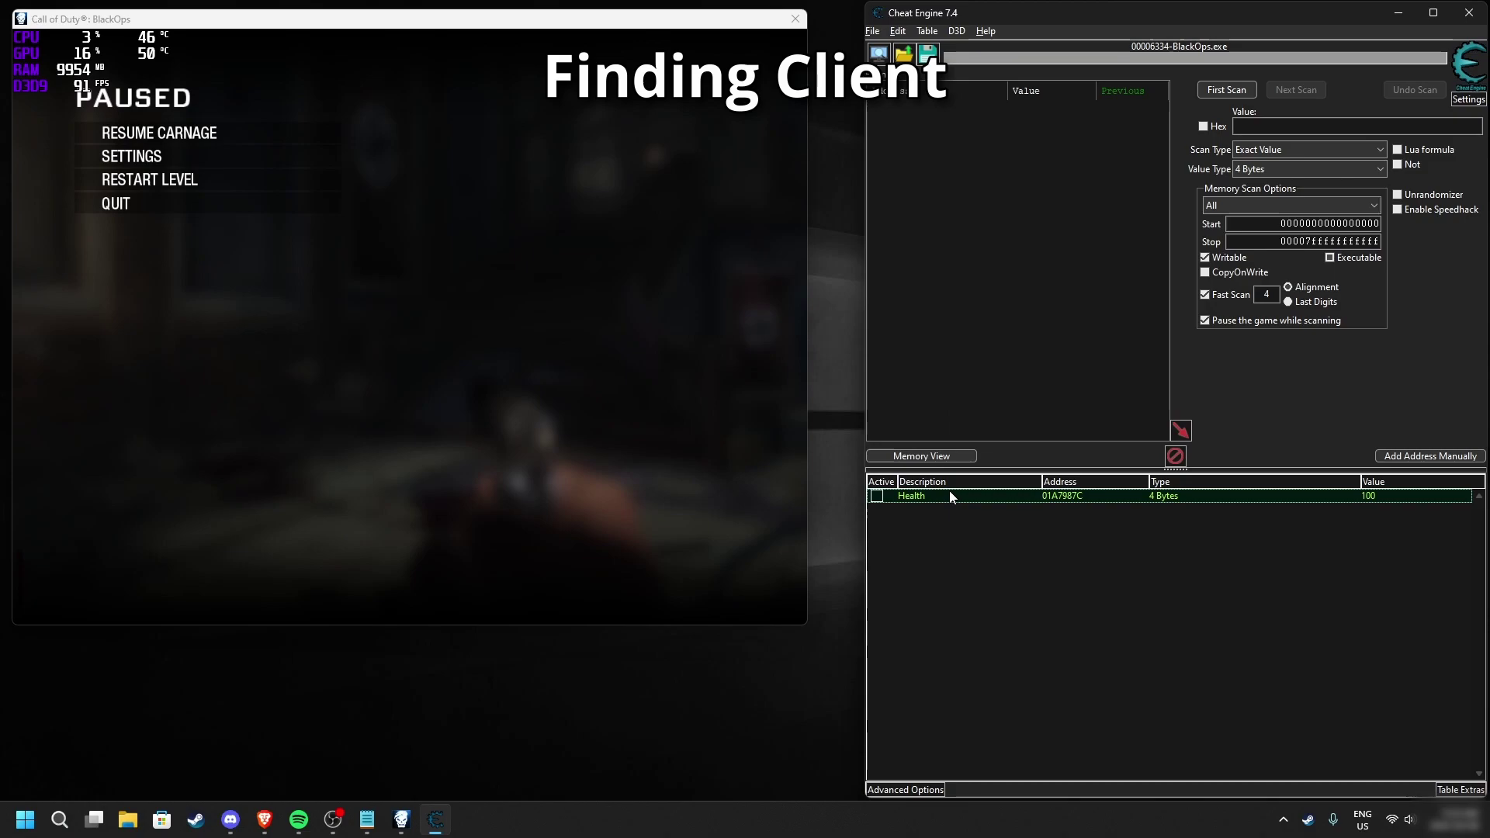
# Find out what accesses the Health address and copy the EAX value of the instruction cmp dword ptr [eax+00000184],00.
pyautogui.rightClick(1068, 497)
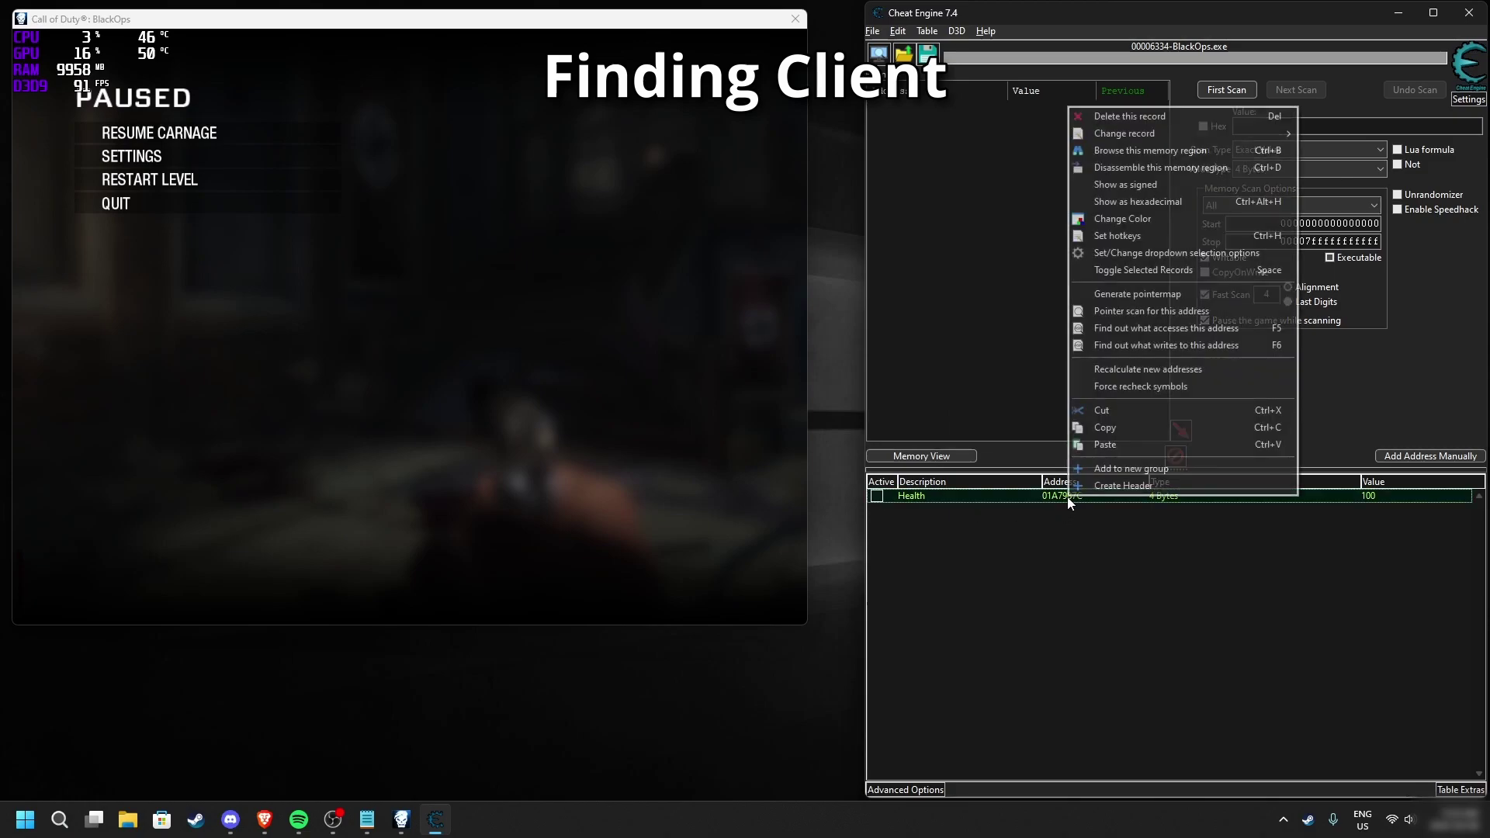
pyautogui.click(1170, 329)
pyautogui.click(785, 410)
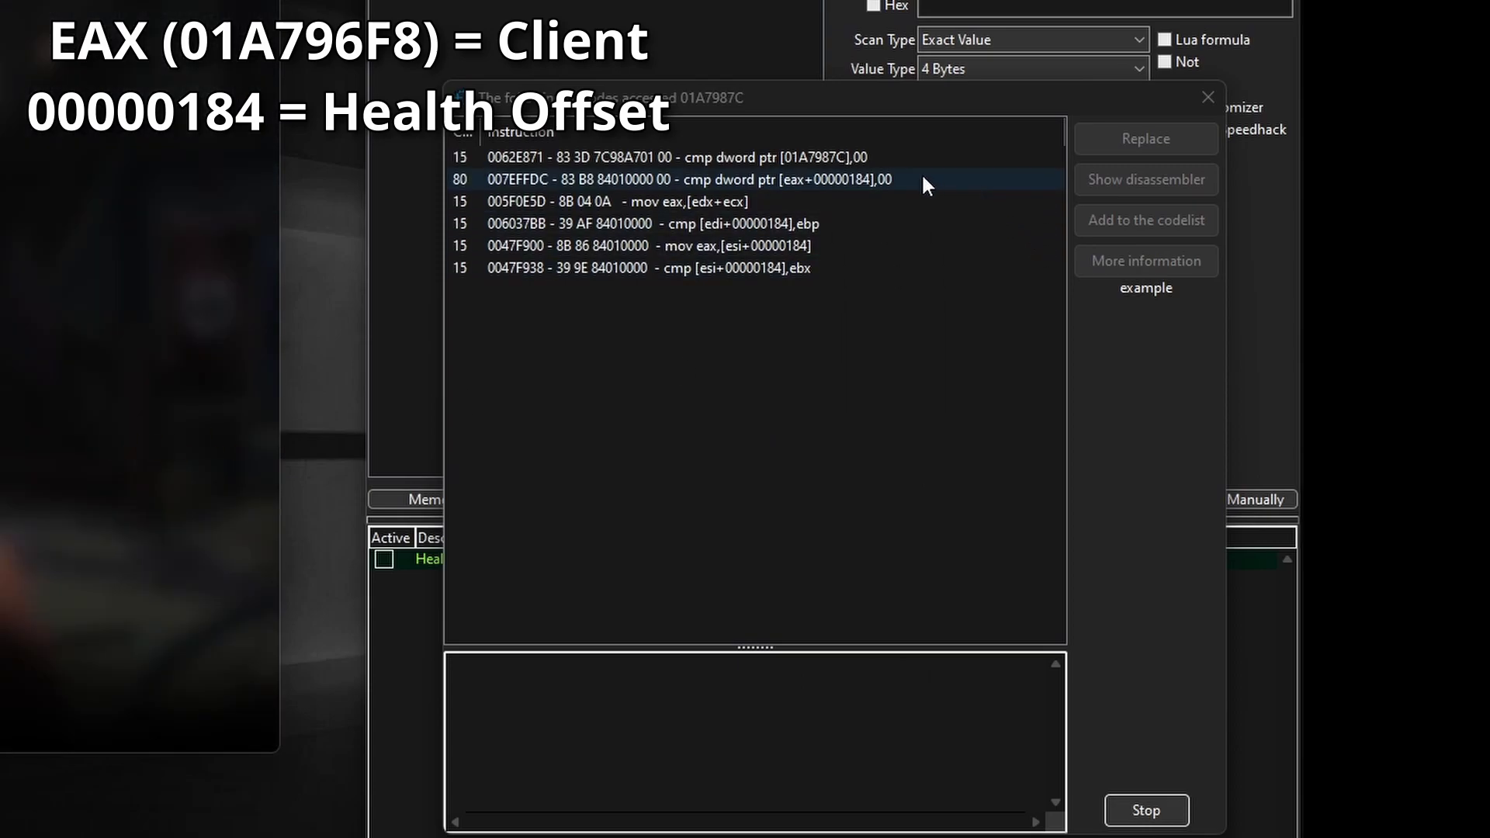
pyautogui.click(827, 180)
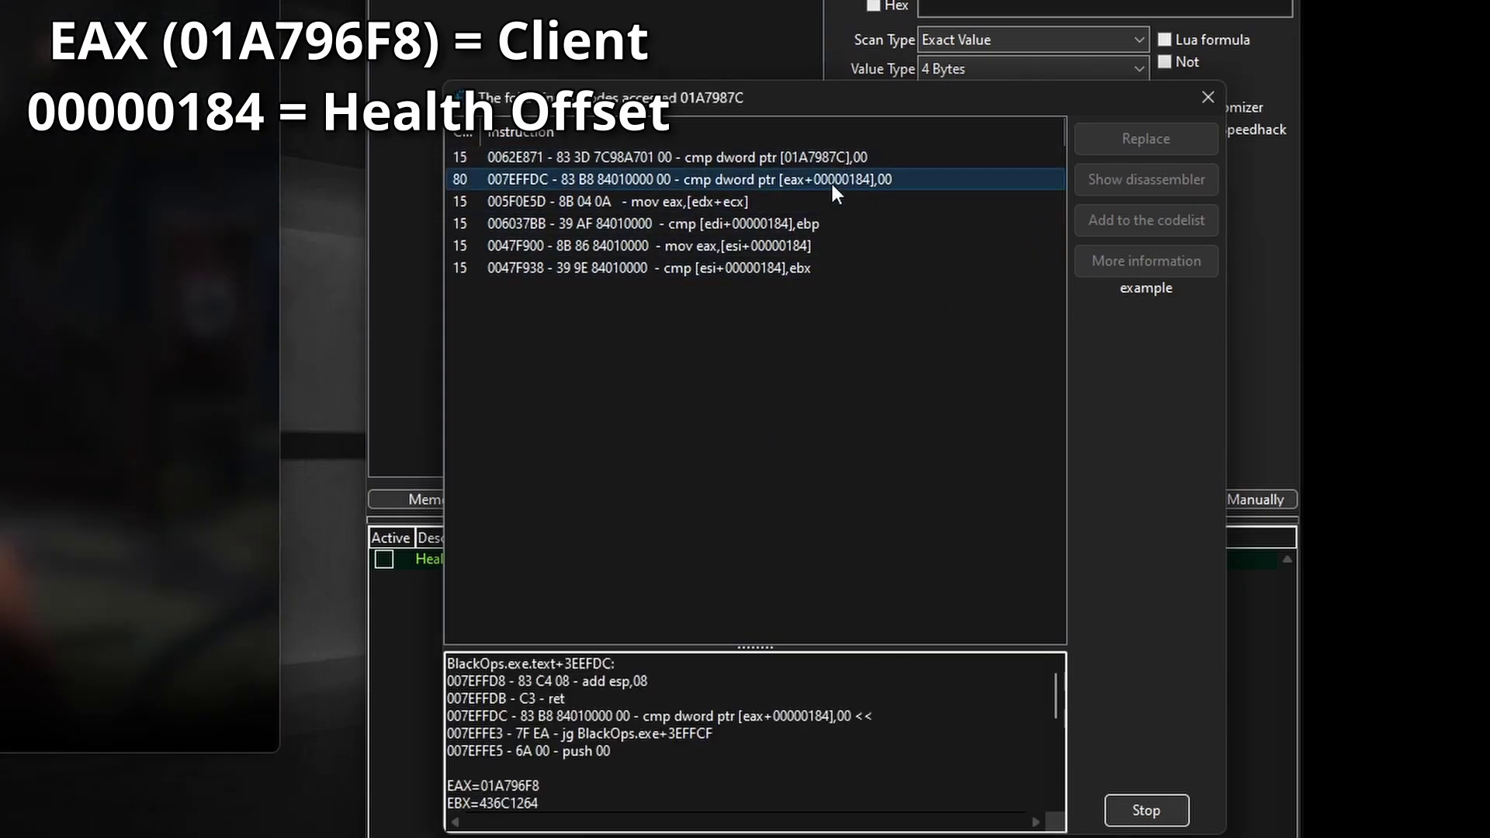
pyautogui.scroll(-1, 739, 771)
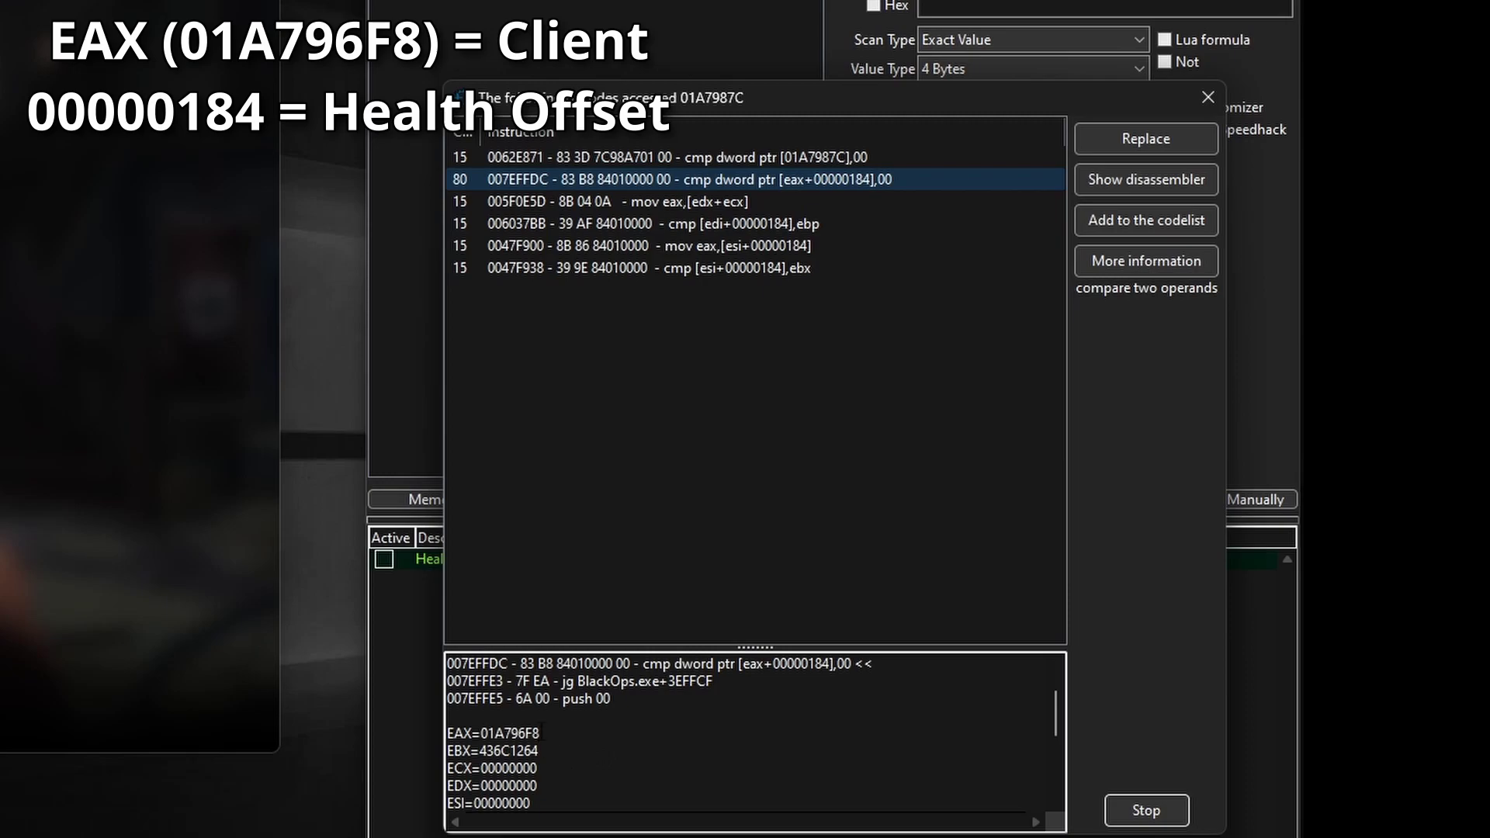
pyautogui.moveTo(541, 732); pyautogui.dragTo(504, 732)
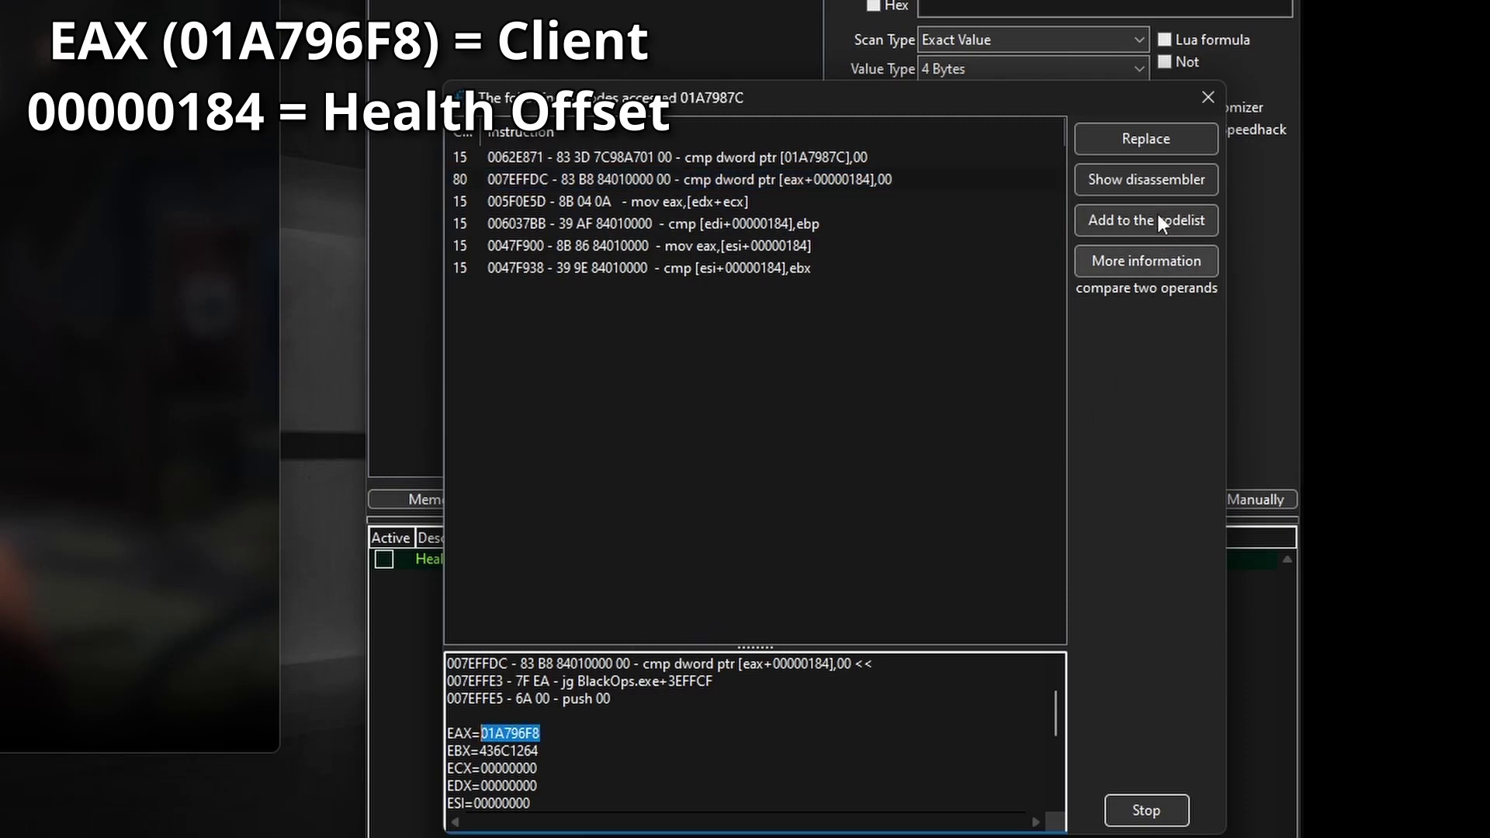
pyautogui.click(1206, 96)
# Add the address 01A796F8 to the address list with the description Client.
pyautogui.click(1429, 455)
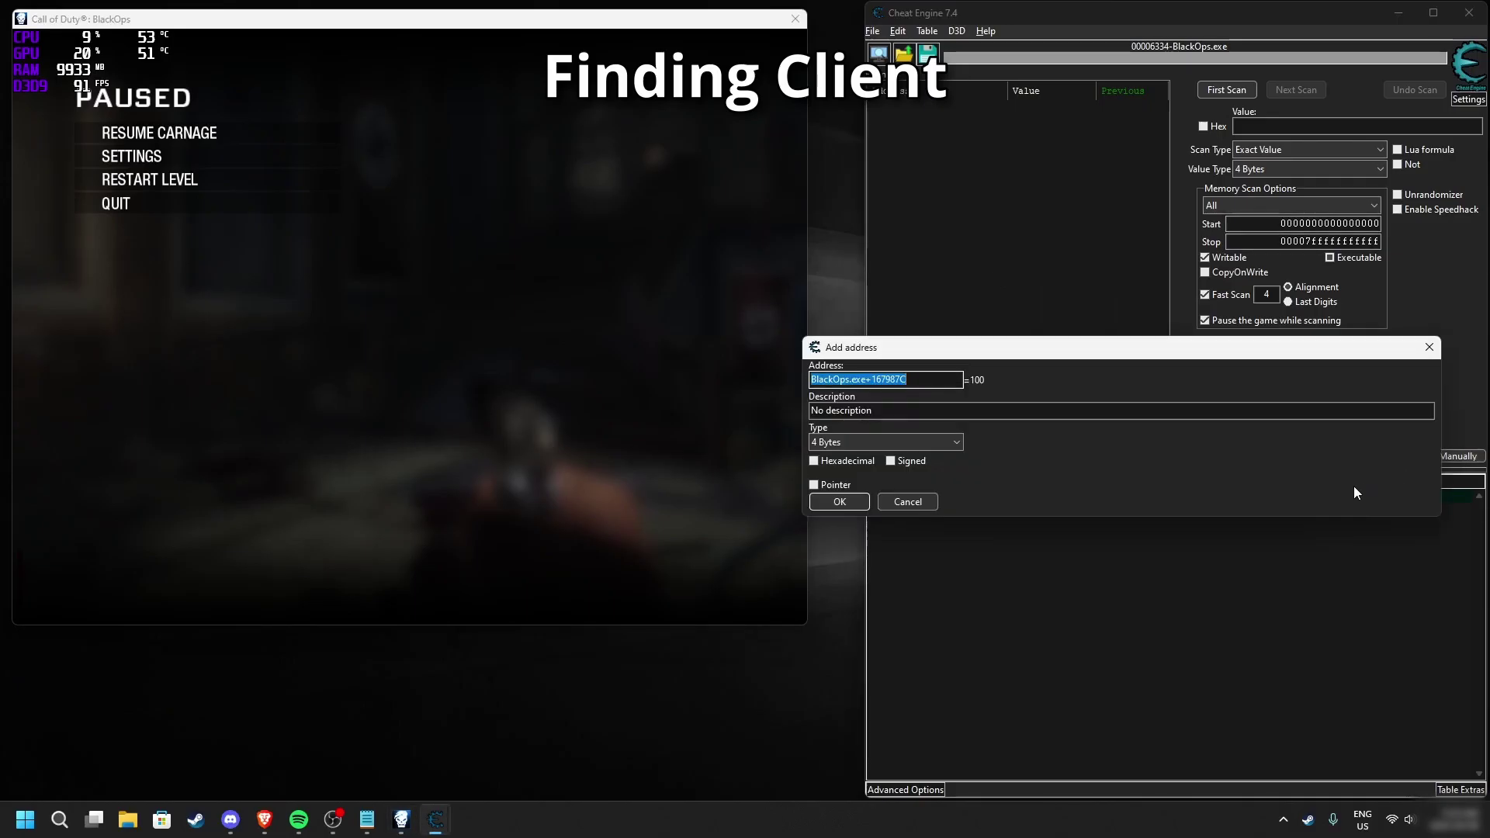
pyautogui.write('01A796F8')
pyautogui.press('Tab')
pyautogui.write('Client')
pyautogui.press('Return')
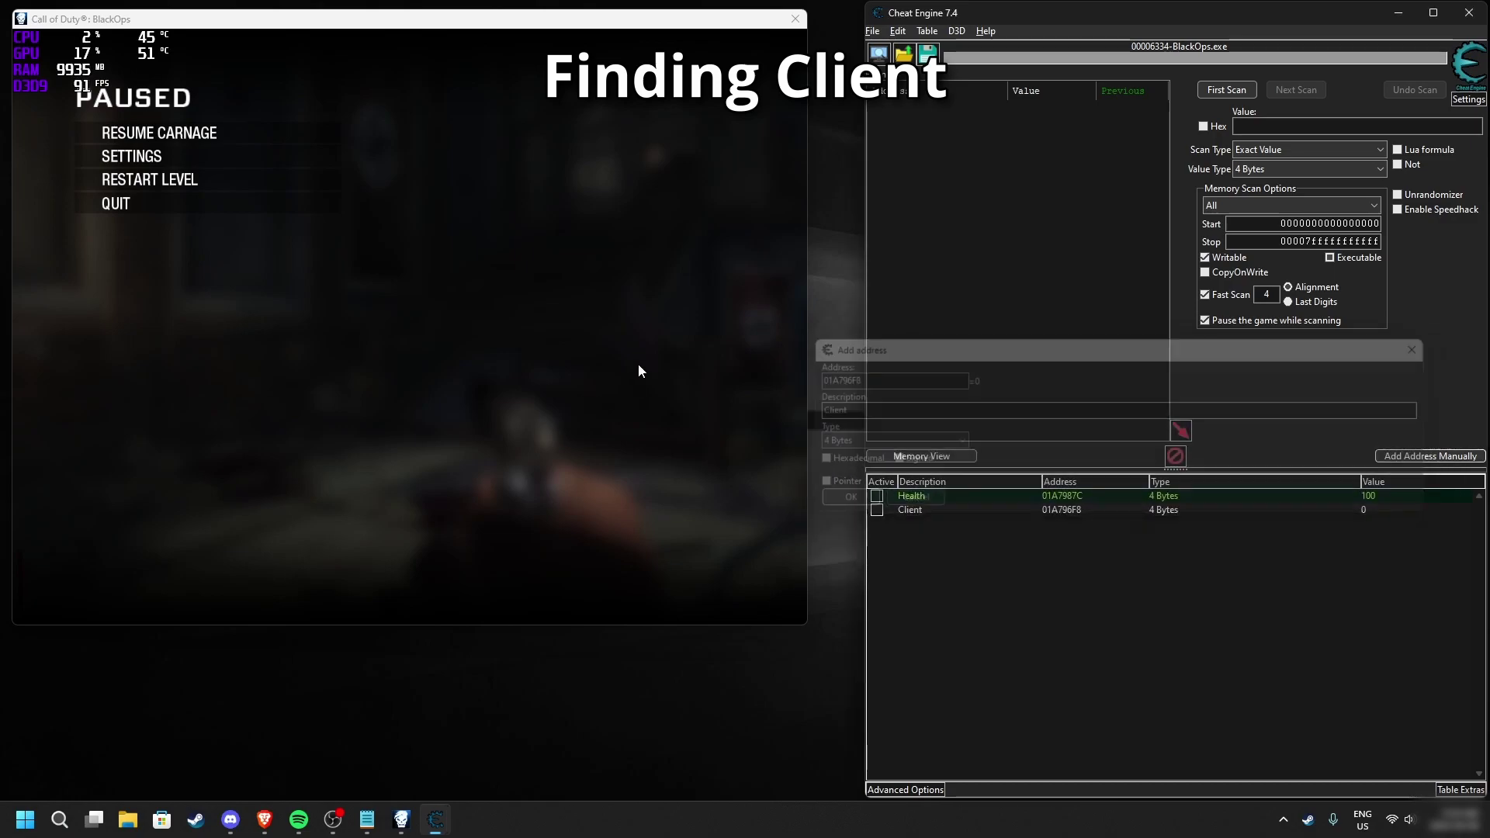
# Run a first scan for the Client address 01A796F8 as an exact hexadecimal 4 Bytes value.
pyautogui.click(1110, 510)
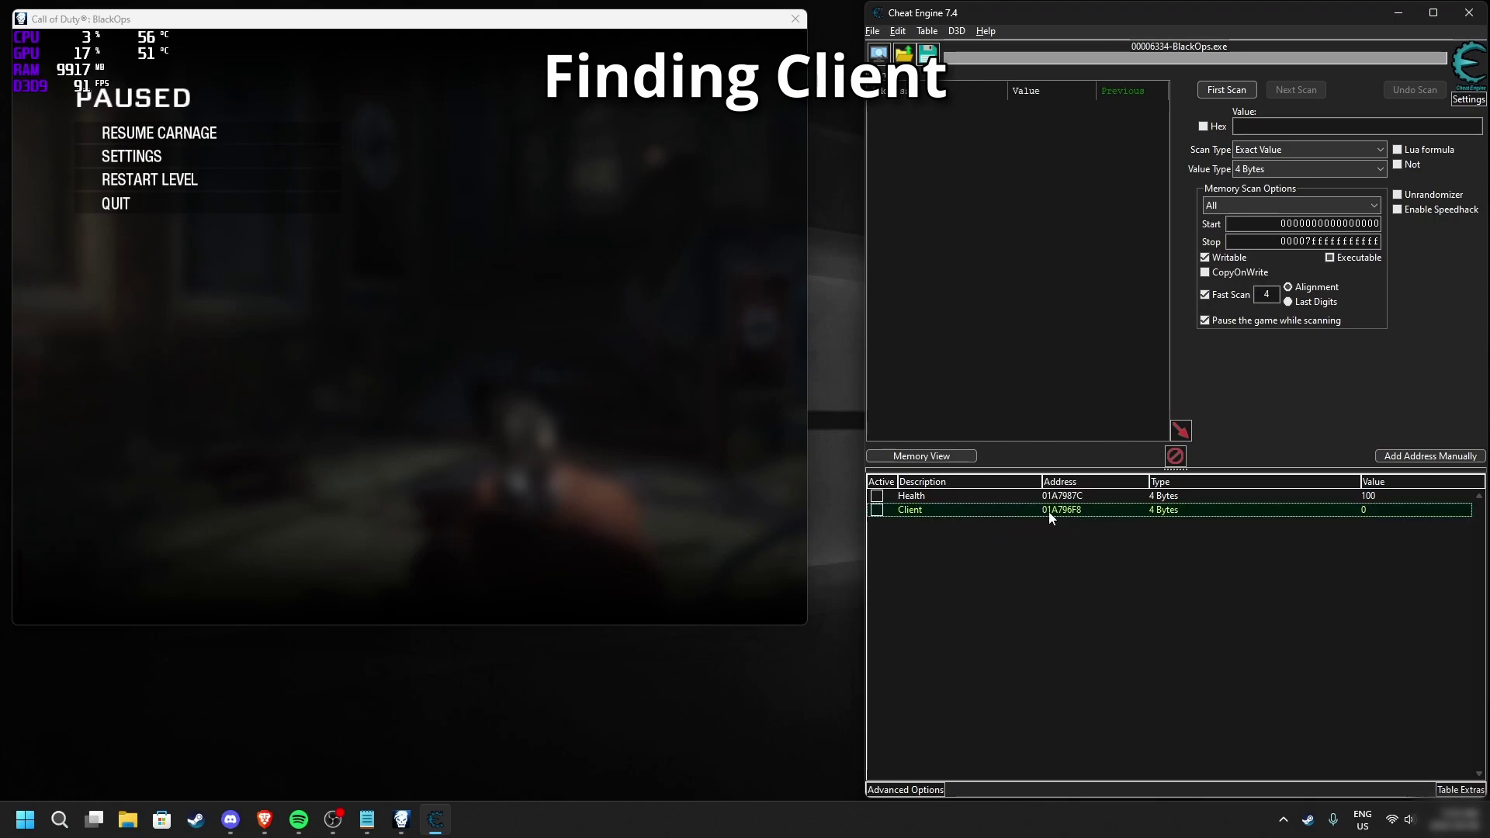
pyautogui.doubleClick(1049, 512)
pyautogui.click(917, 502)
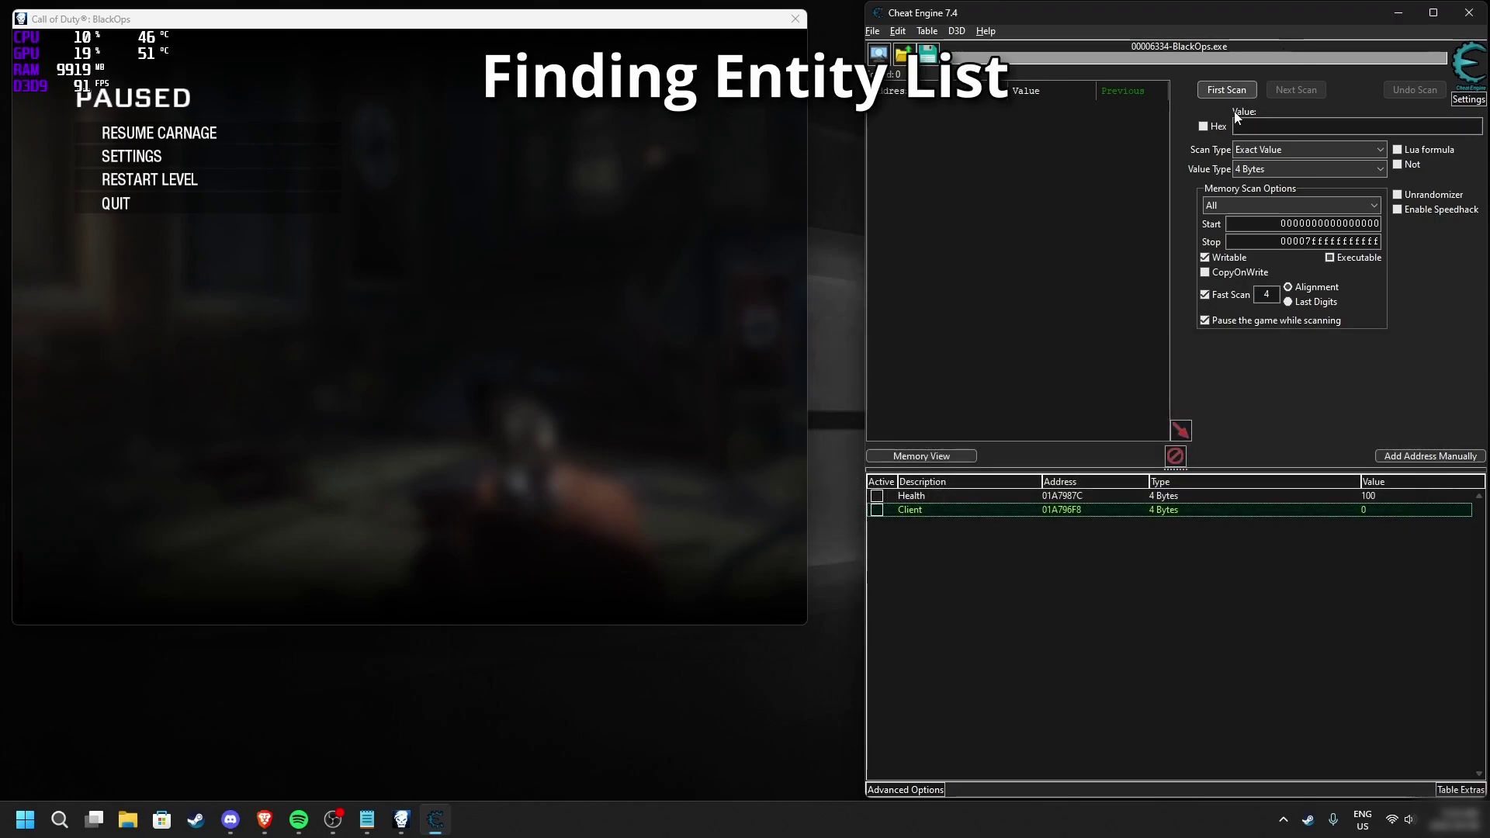
pyautogui.click(1203, 128)
pyautogui.doubleClick(1248, 126)
pyautogui.write('01A796F8')
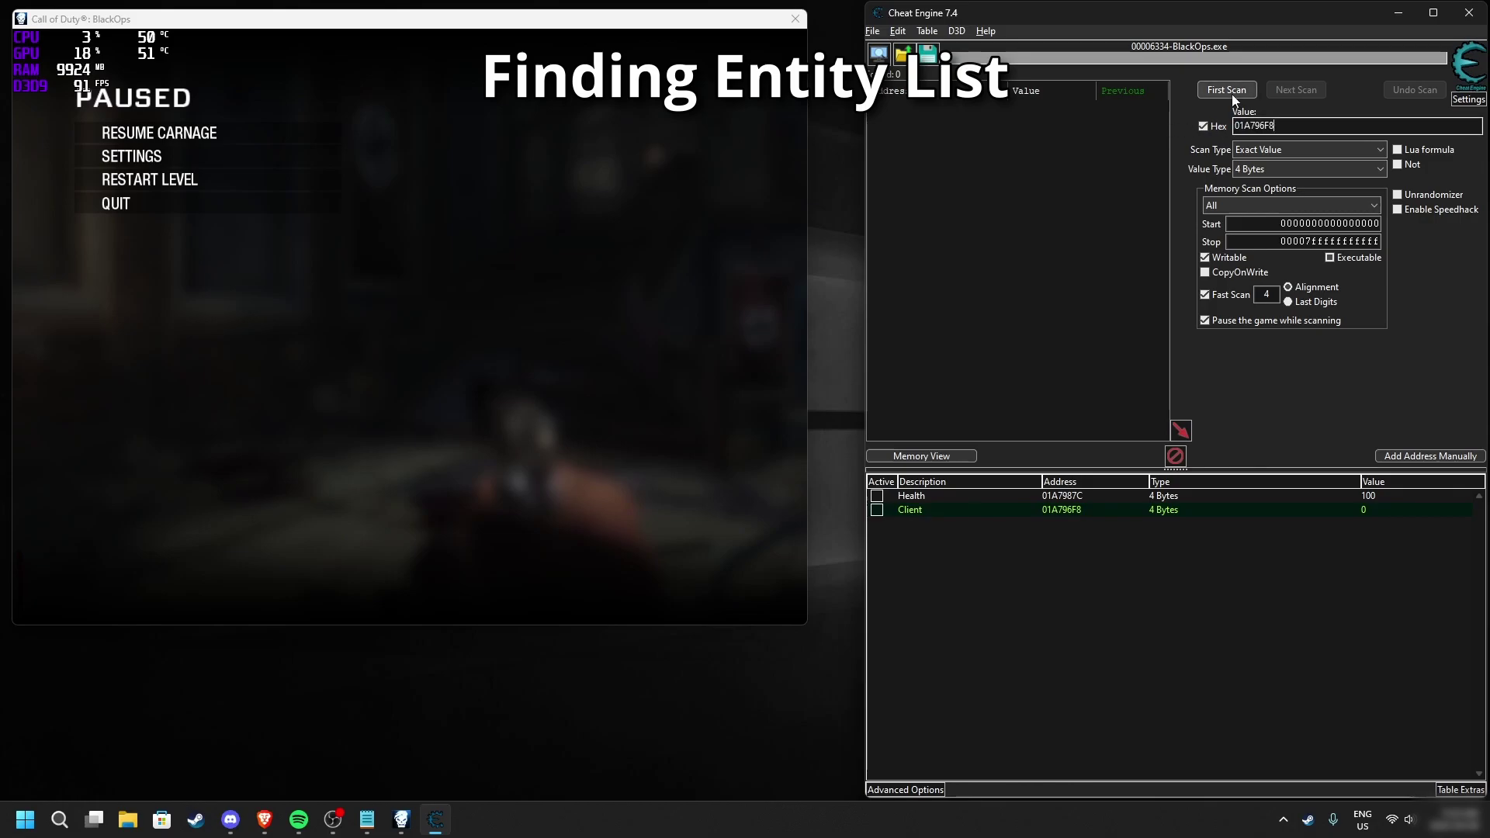
pyautogui.click(1233, 96)
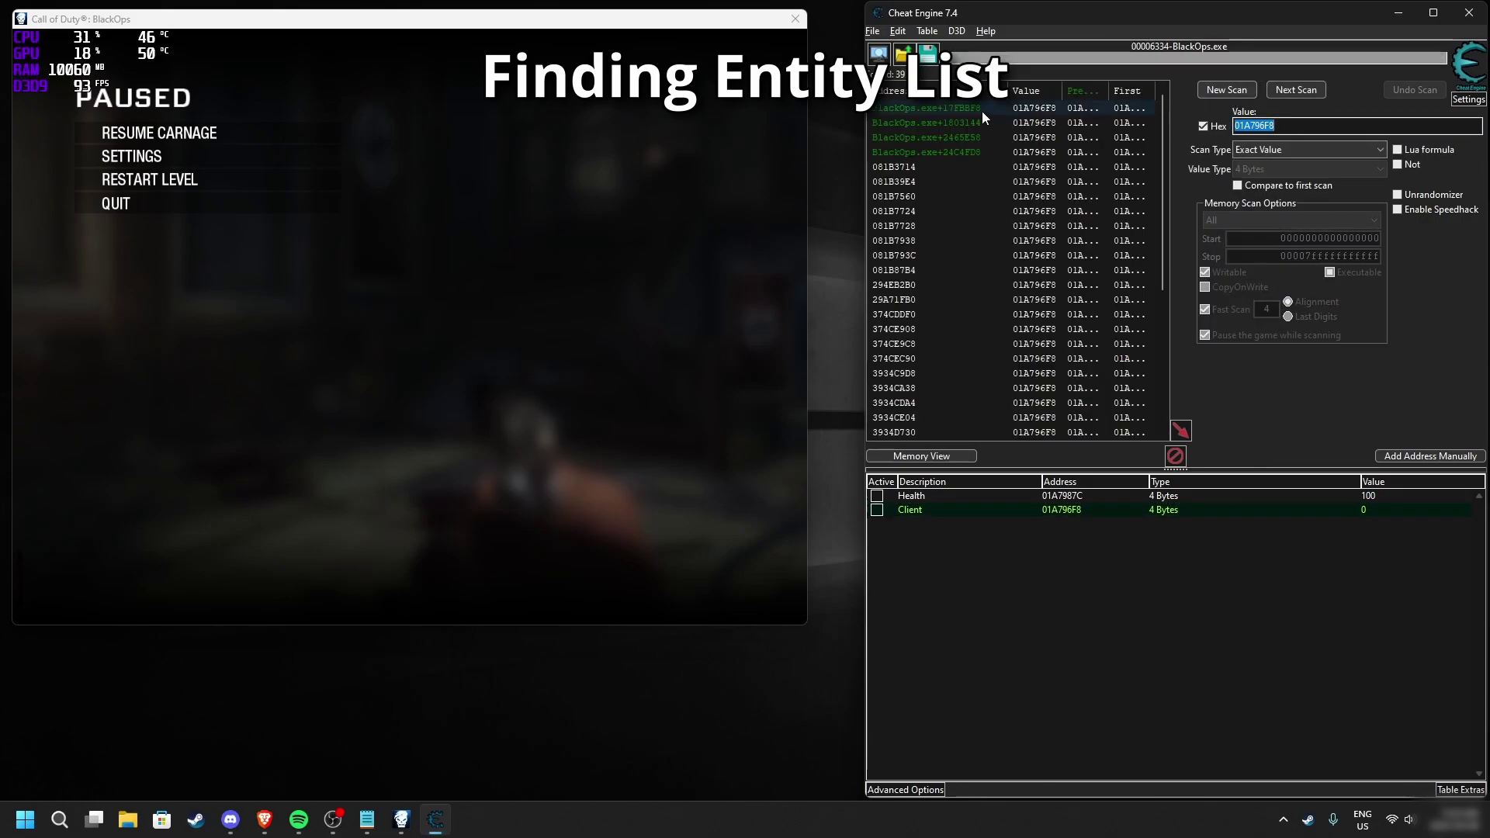
# Add the first static scan result, BlackOps.exe+17FBBF8, to the address list and describe it as Entity List.
pyautogui.click(974, 110)
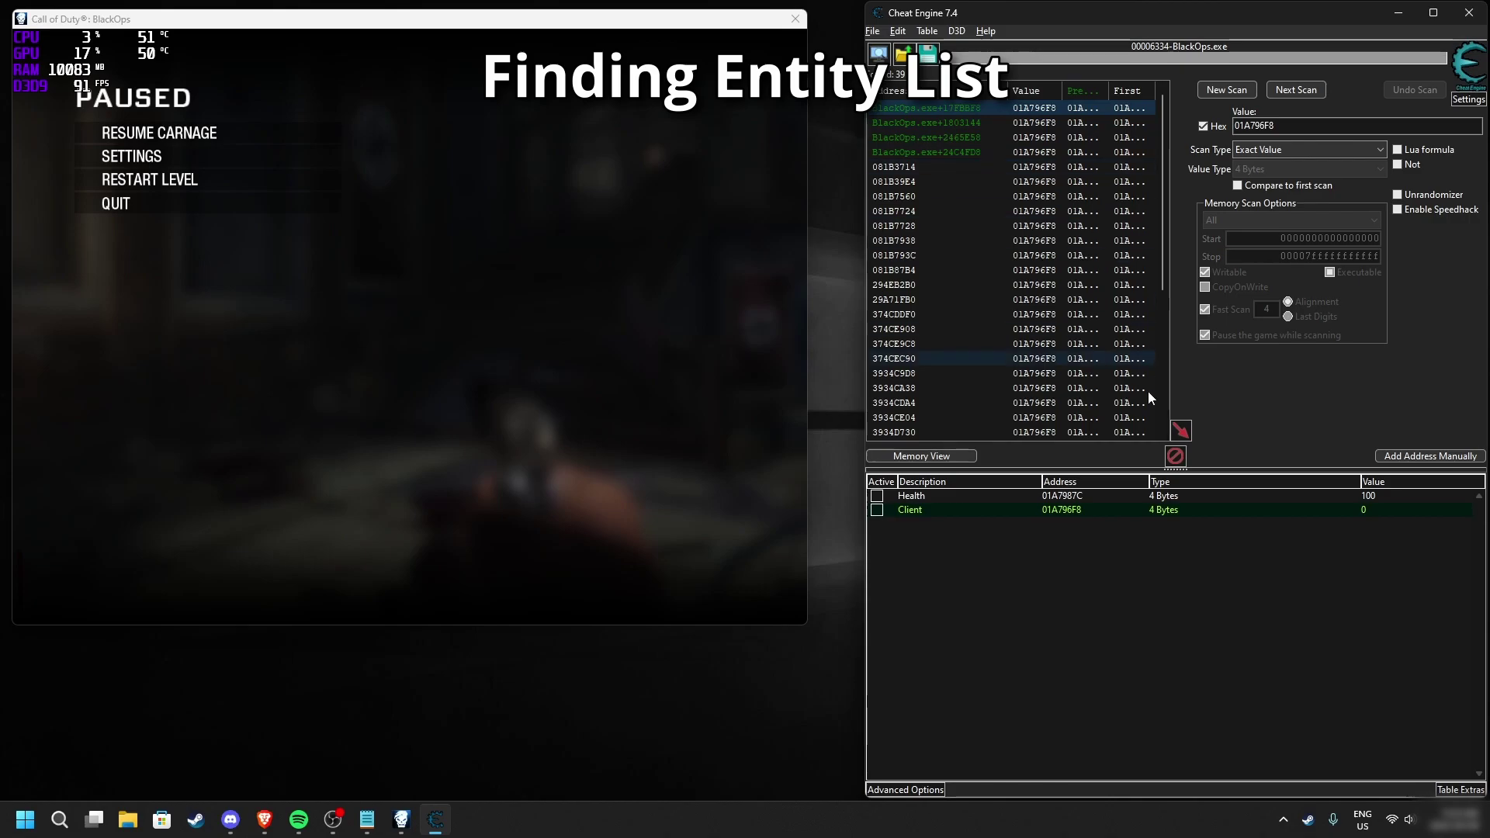
pyautogui.click(1181, 431)
pyautogui.doubleClick(947, 524)
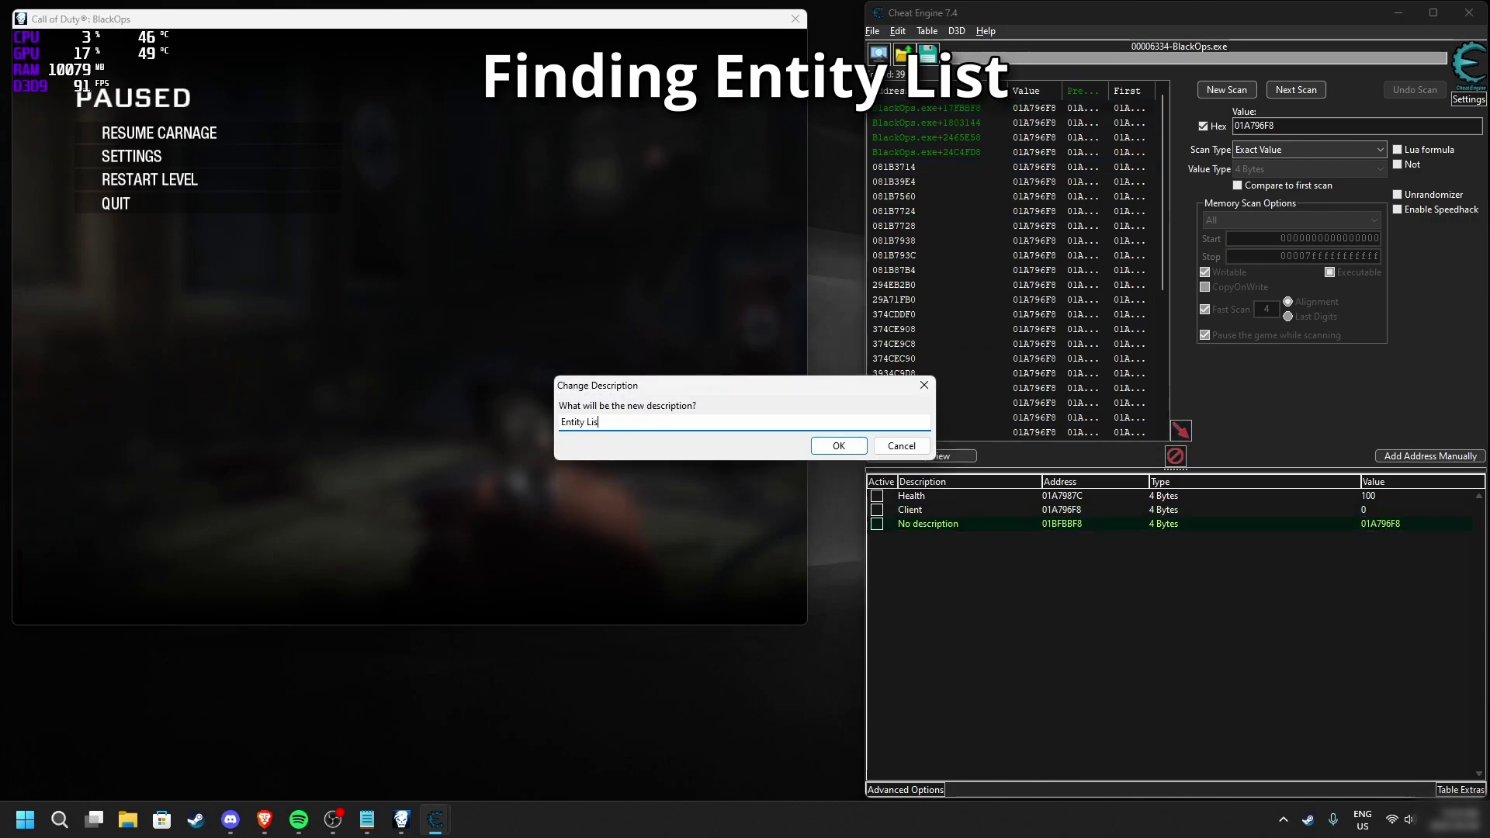
pyautogui.press('Return')
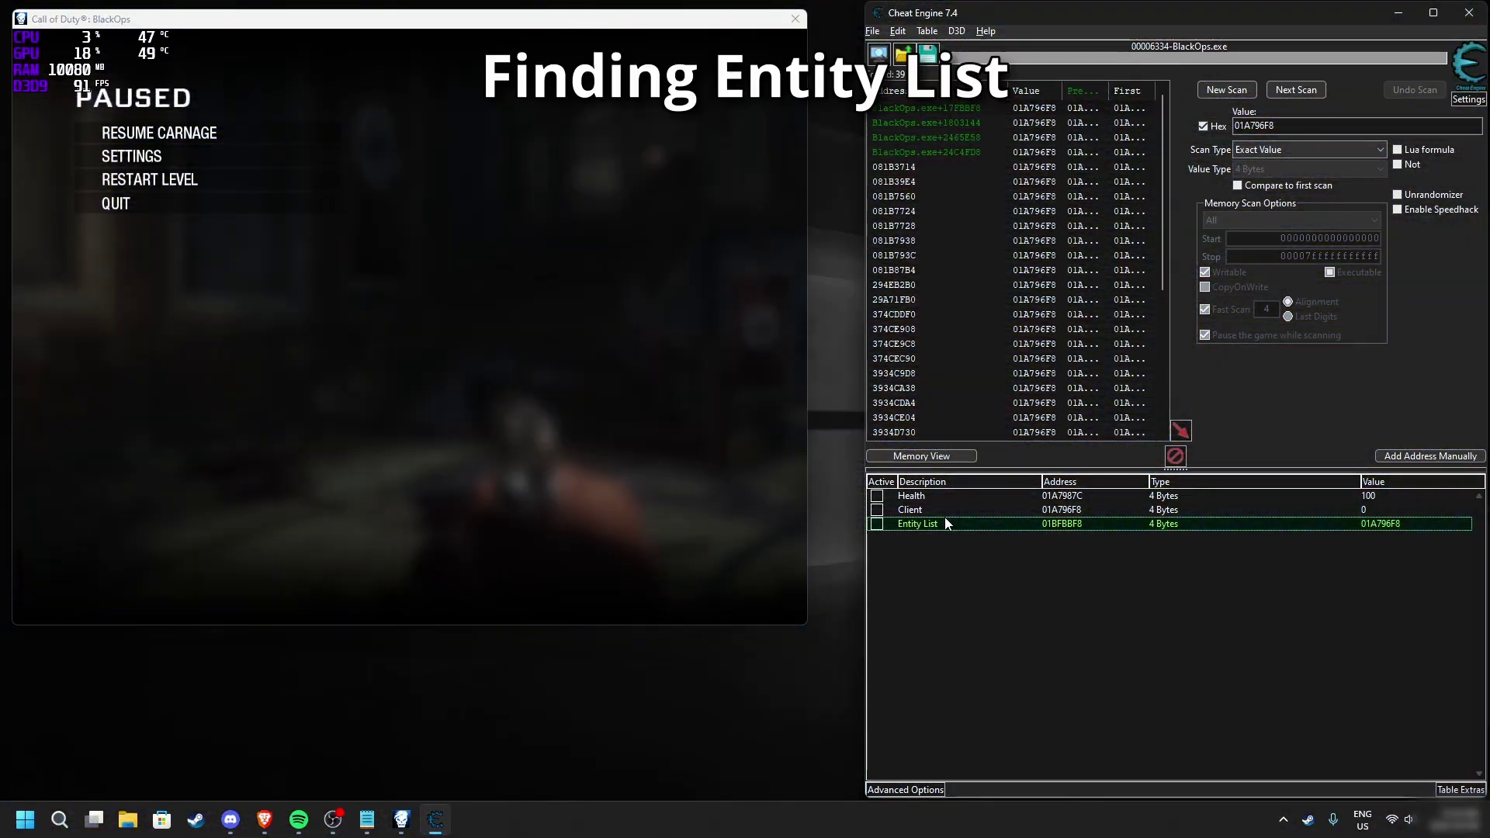
pyautogui.click(1115, 556)
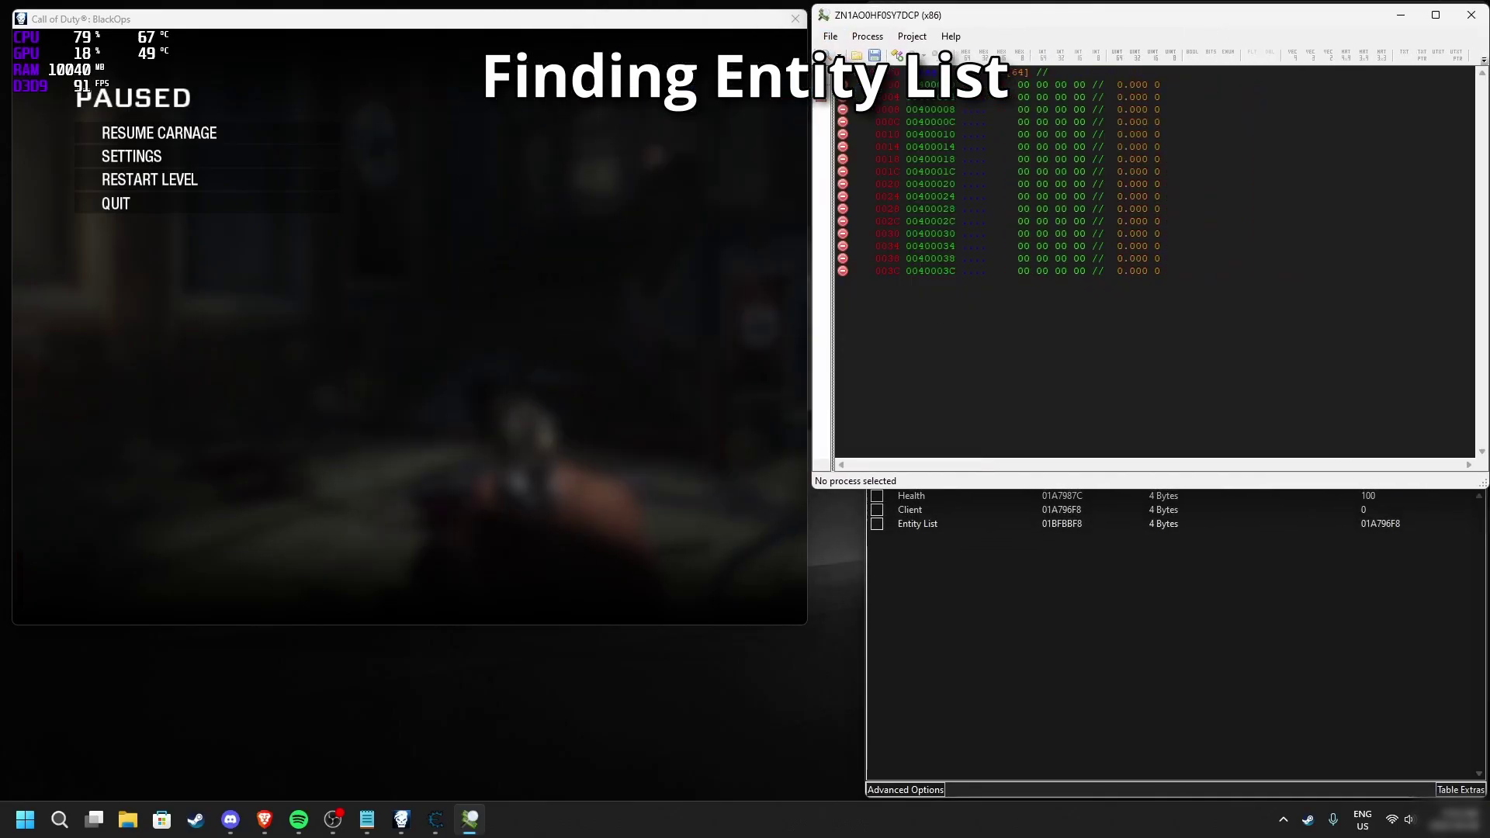
# In ReClass.NET, attach to the BlackOps.exe process and set the class address to 01BFBBF8.
pyautogui.click(828, 56)
pyautogui.click(1098, 458)
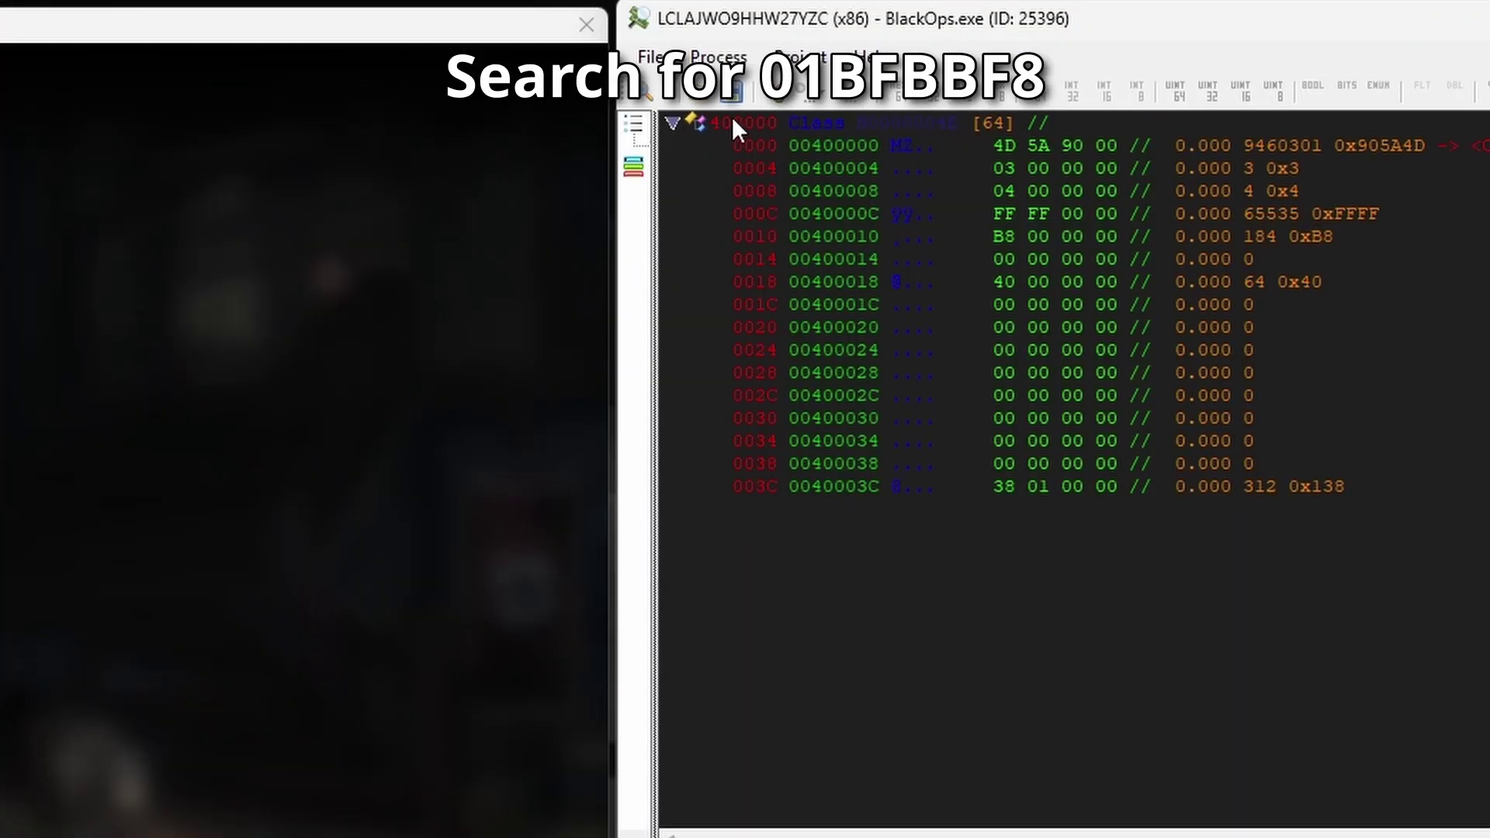
pyautogui.doubleClick(733, 122)
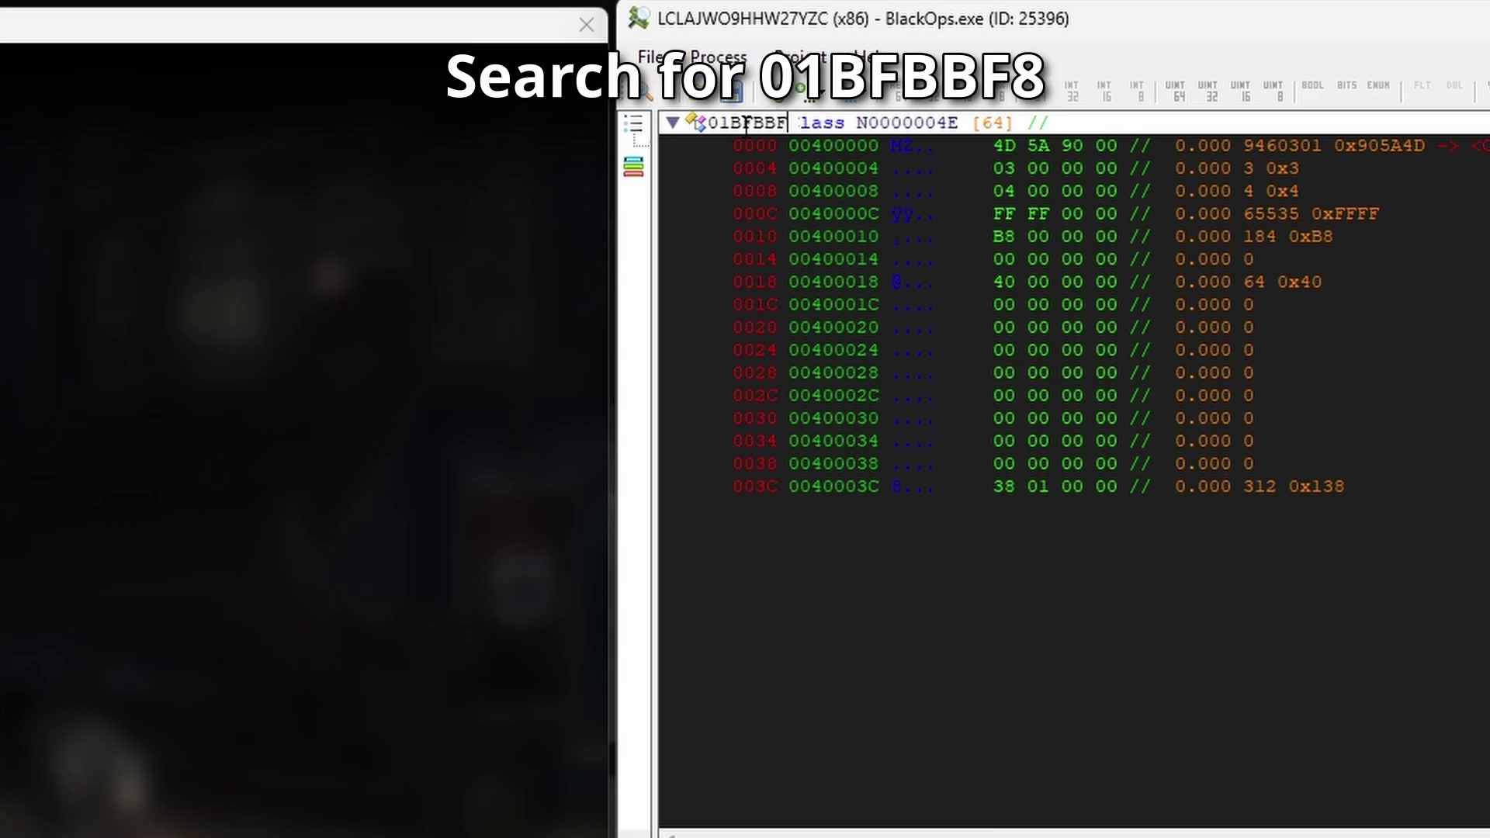
pyautogui.write('01BFBBF8')
pyautogui.press('Return')
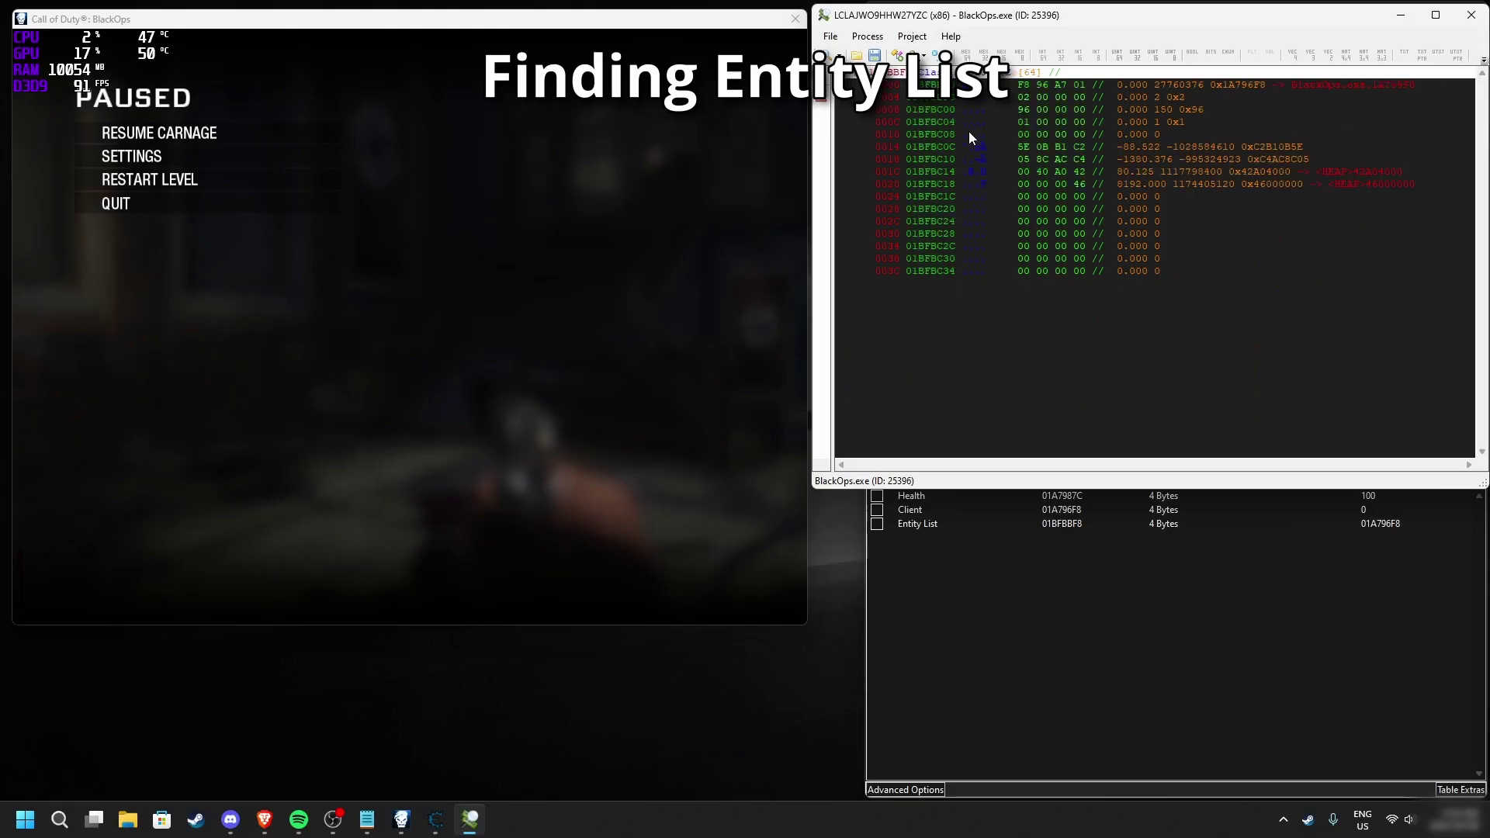
# Add 1024 bytes to the class at 01BFBBF8 and enlarge the window to show more nodes.
pyautogui.rightClick(970, 135)
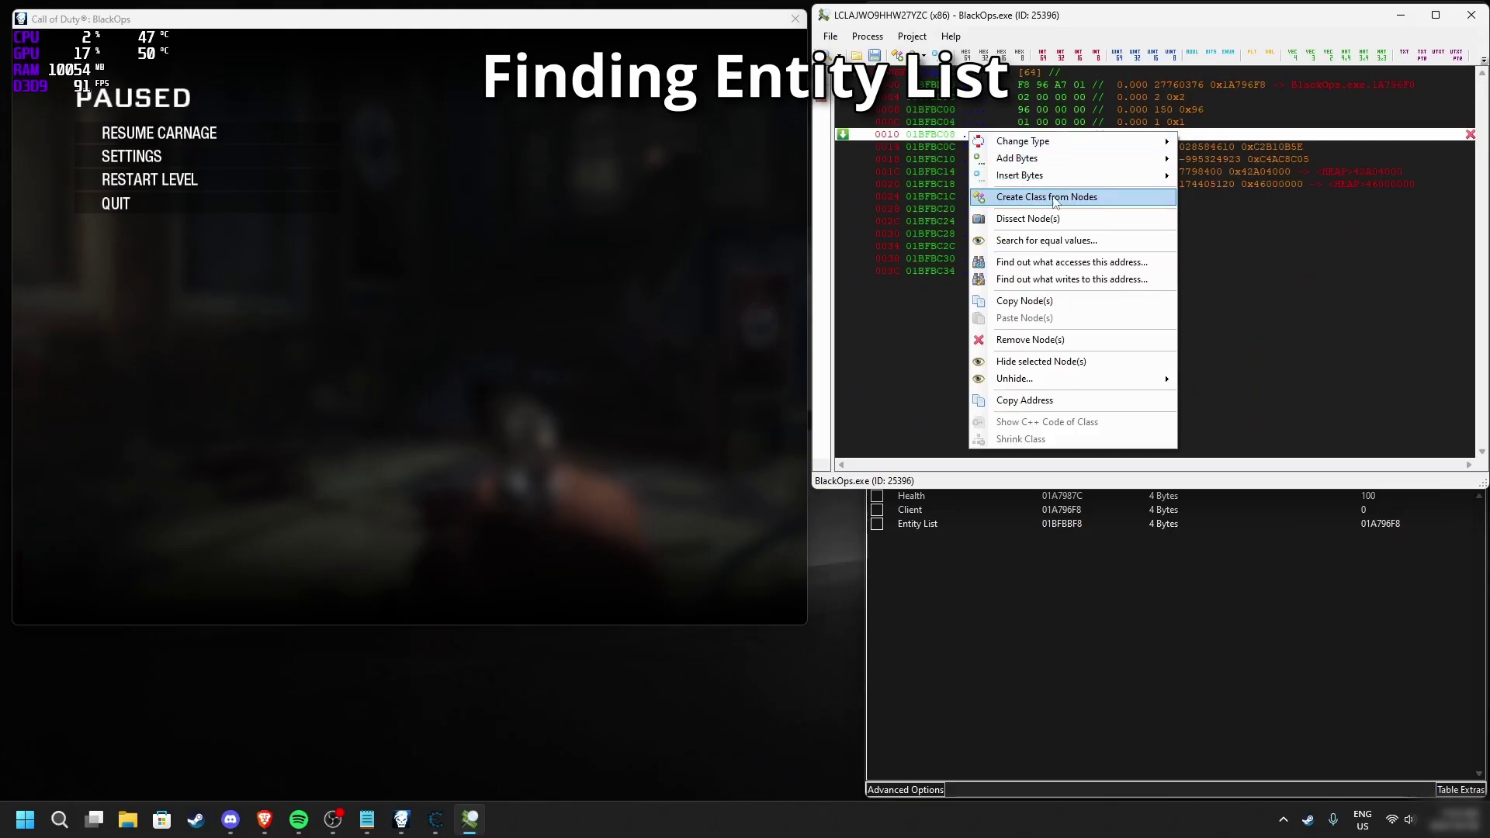
pyautogui.moveTo(1079, 160)
pyautogui.click(1242, 230)
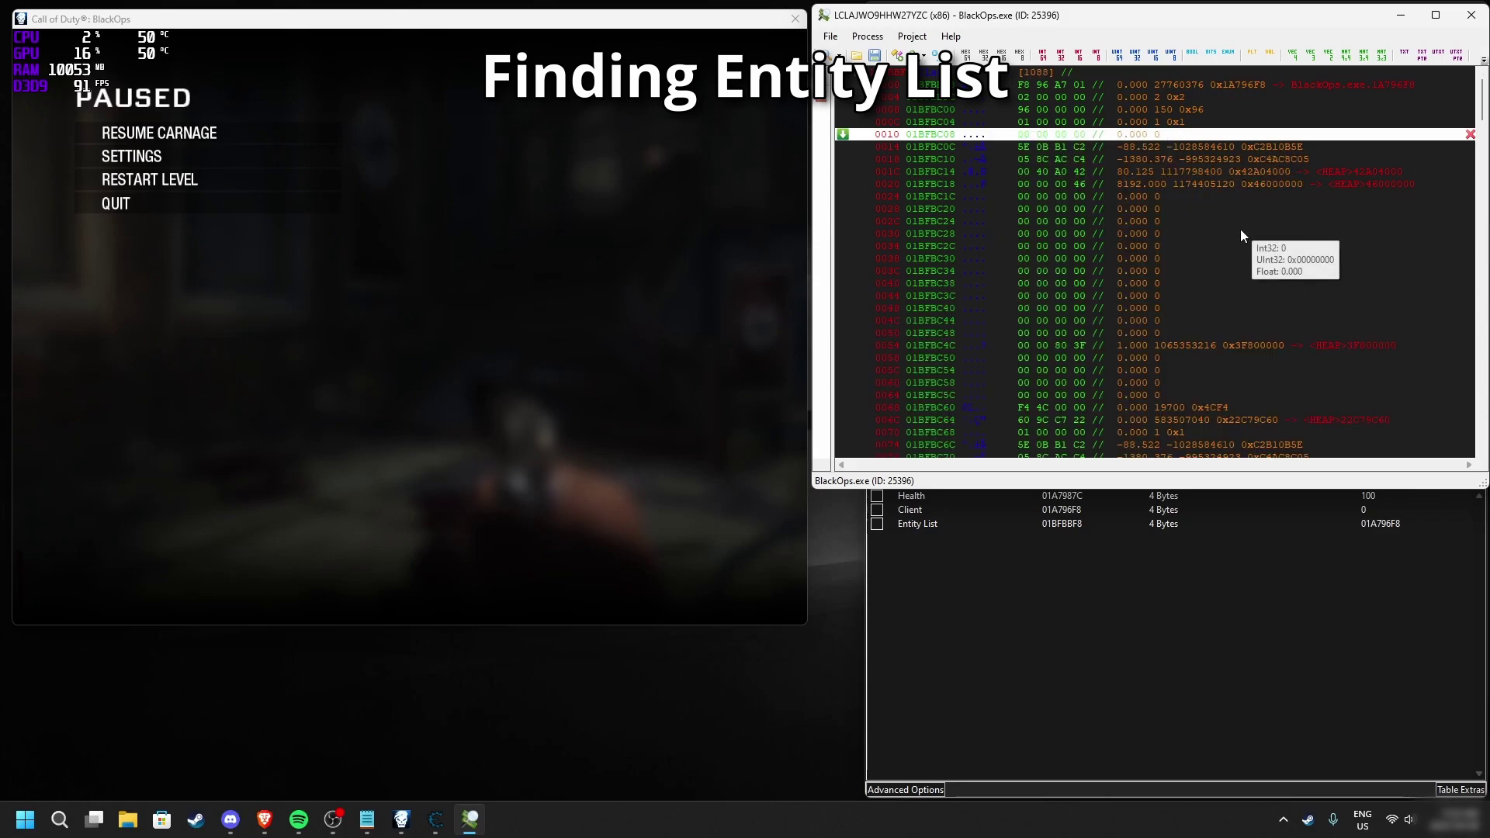
pyautogui.moveTo(1209, 495); pyautogui.dragTo(1206, 800)
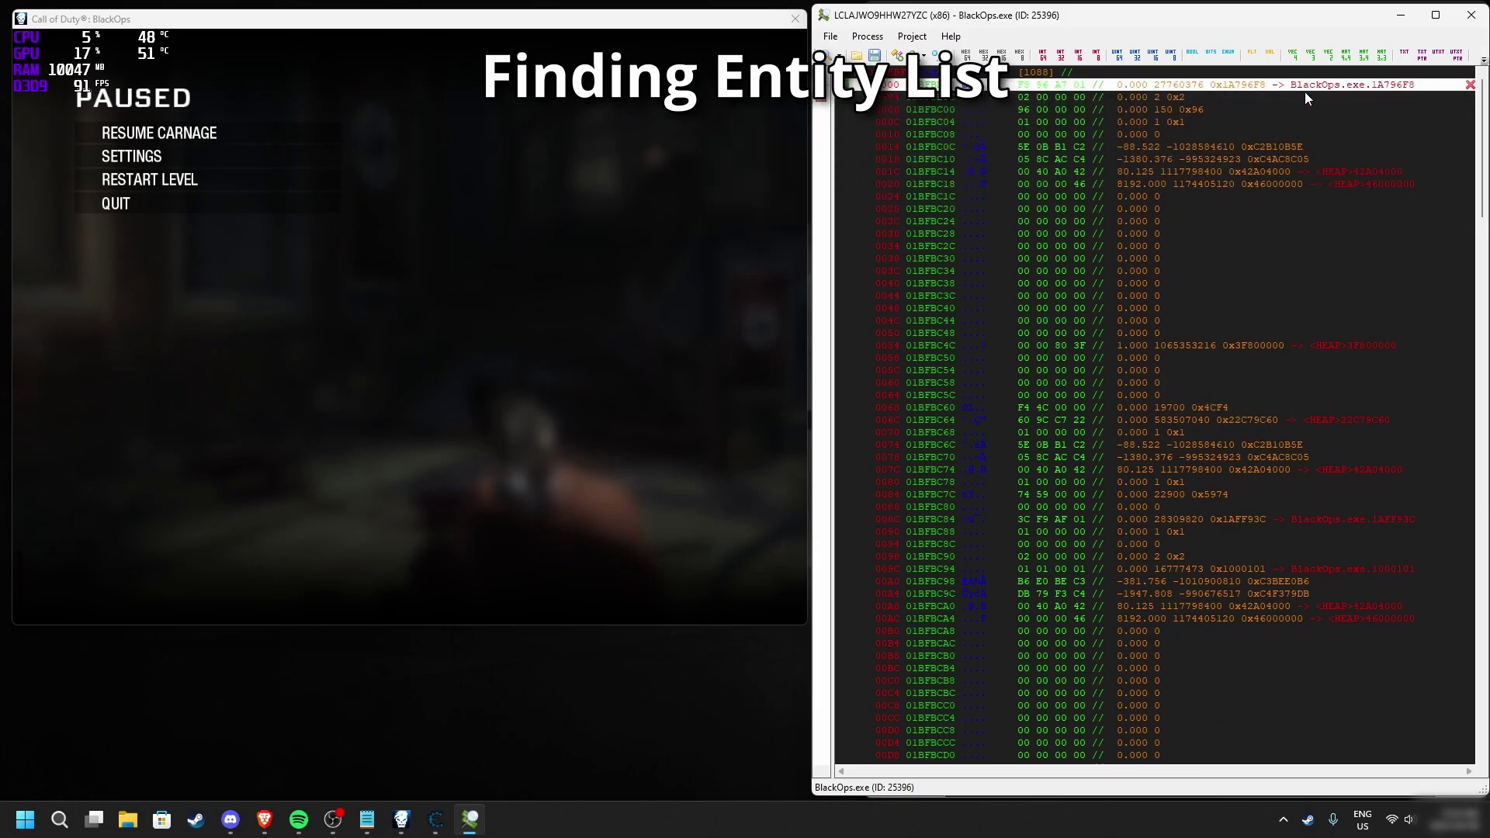
# Change the class's first node, at offset 0000, to a pointer and expand the class instance it points to.
pyautogui.click(1481, 59)
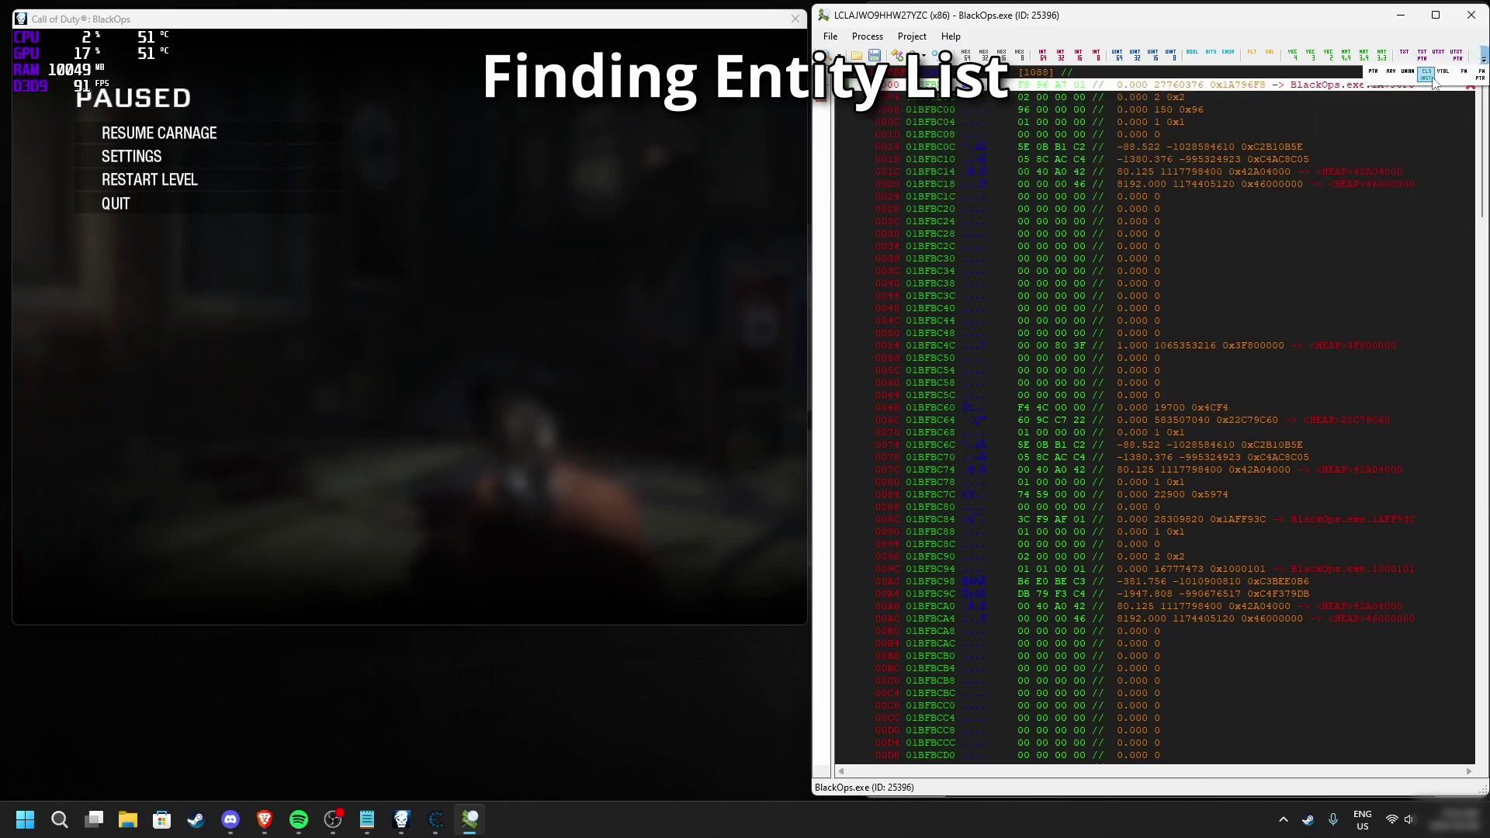
pyautogui.click(1372, 72)
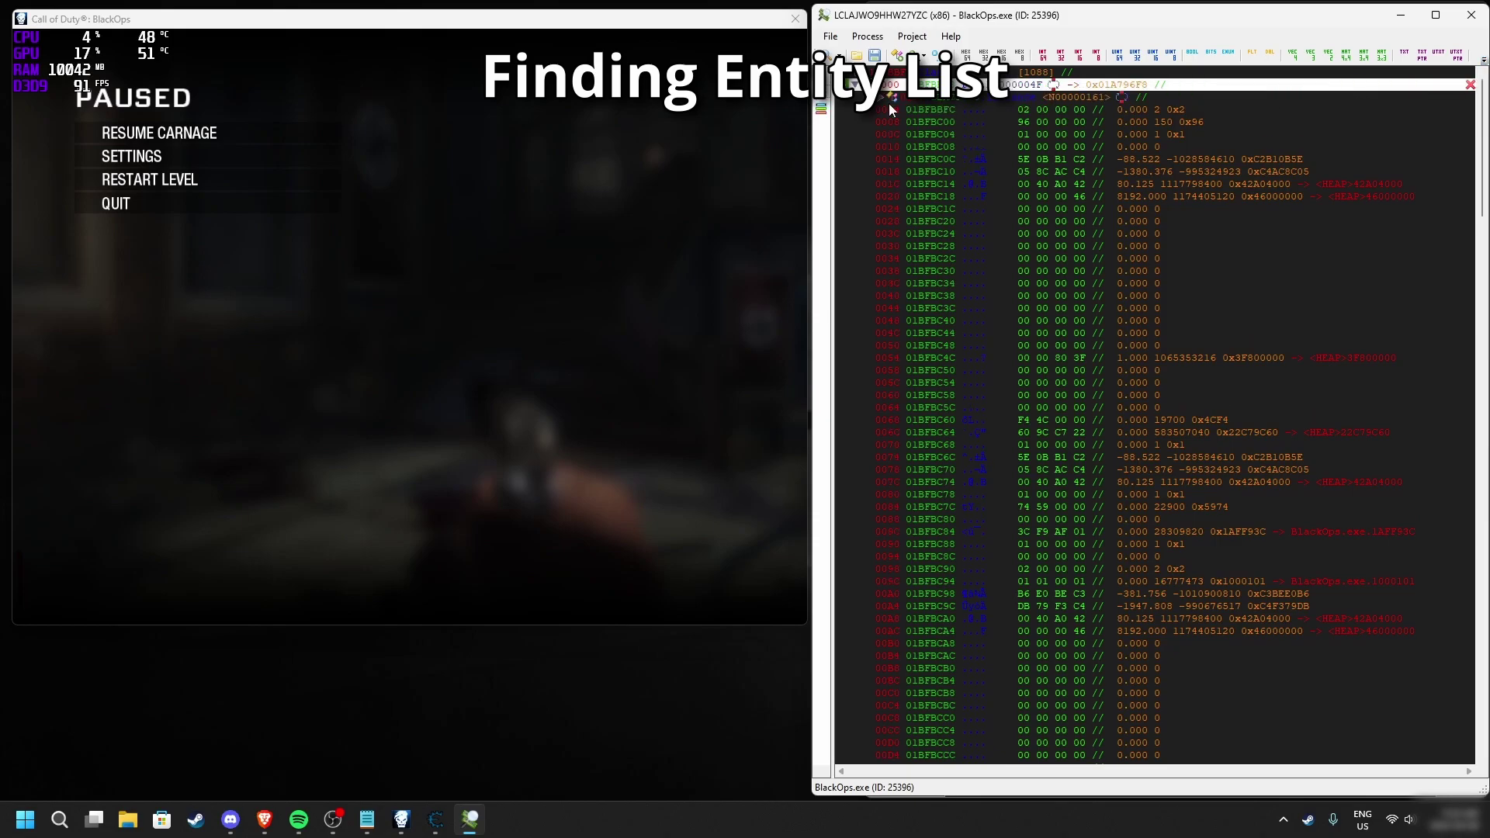
pyautogui.click(886, 104)
# Add 1024 bytes to the nested class at 01A796F8.
pyautogui.rightClick(1032, 159)
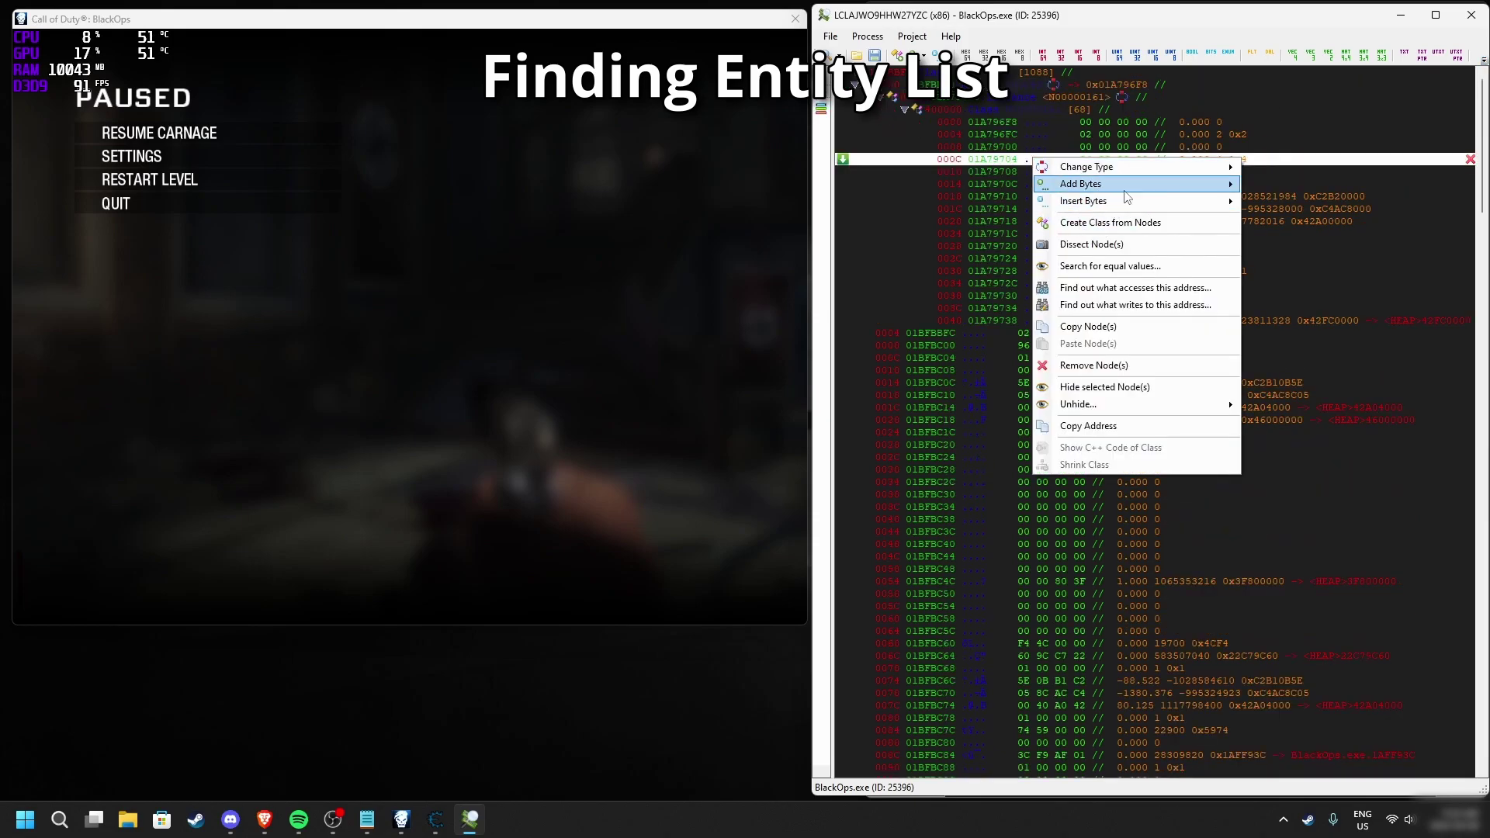
pyautogui.moveTo(1126, 194)
pyautogui.click(1287, 258)
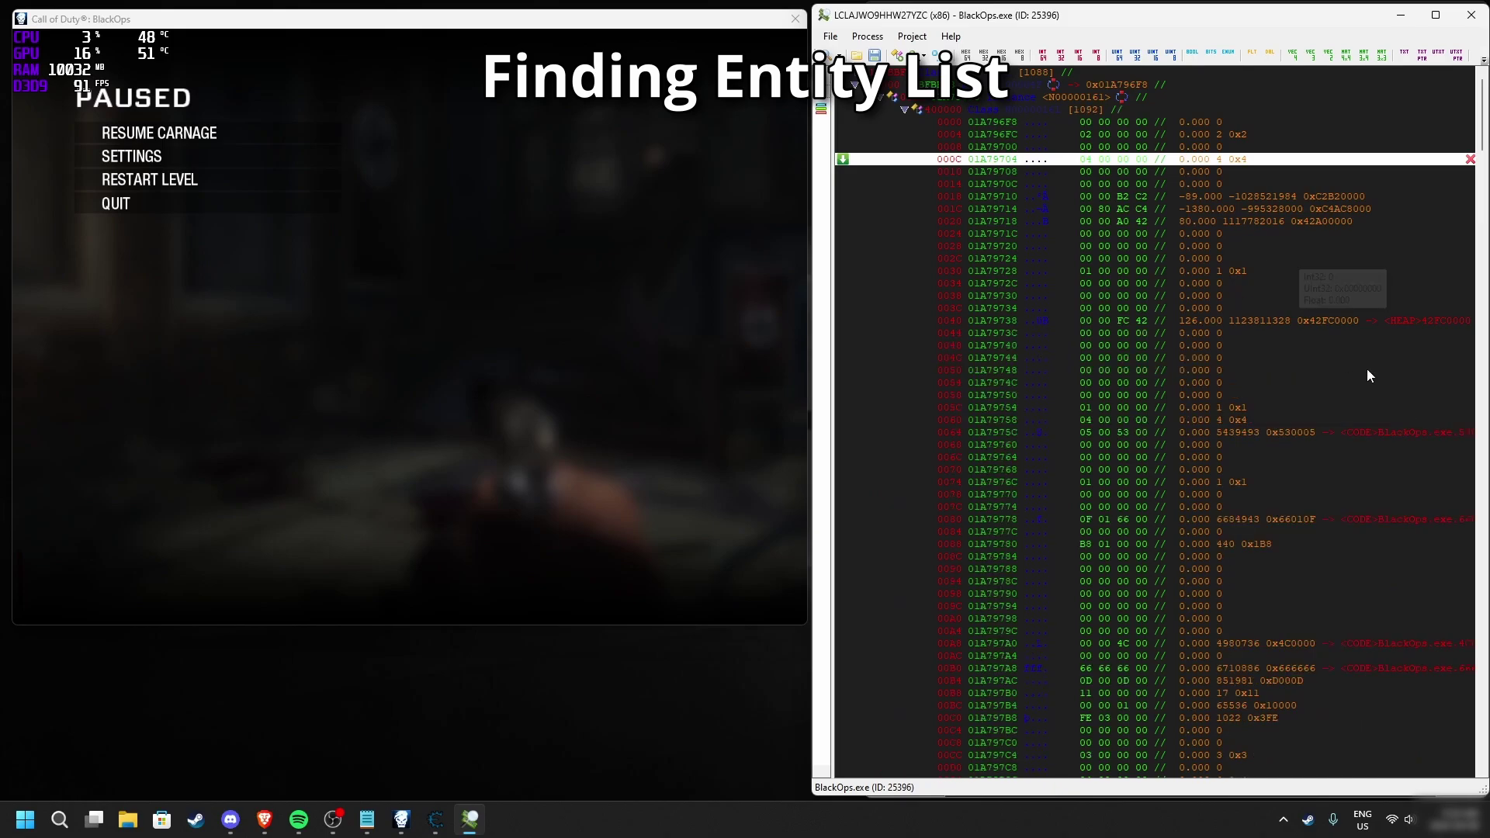
# Examine the nested class's health node at offset 0184 and the float nodes at offsets 0018 to 0020.
pyautogui.scroll(-15, 1306, 487)
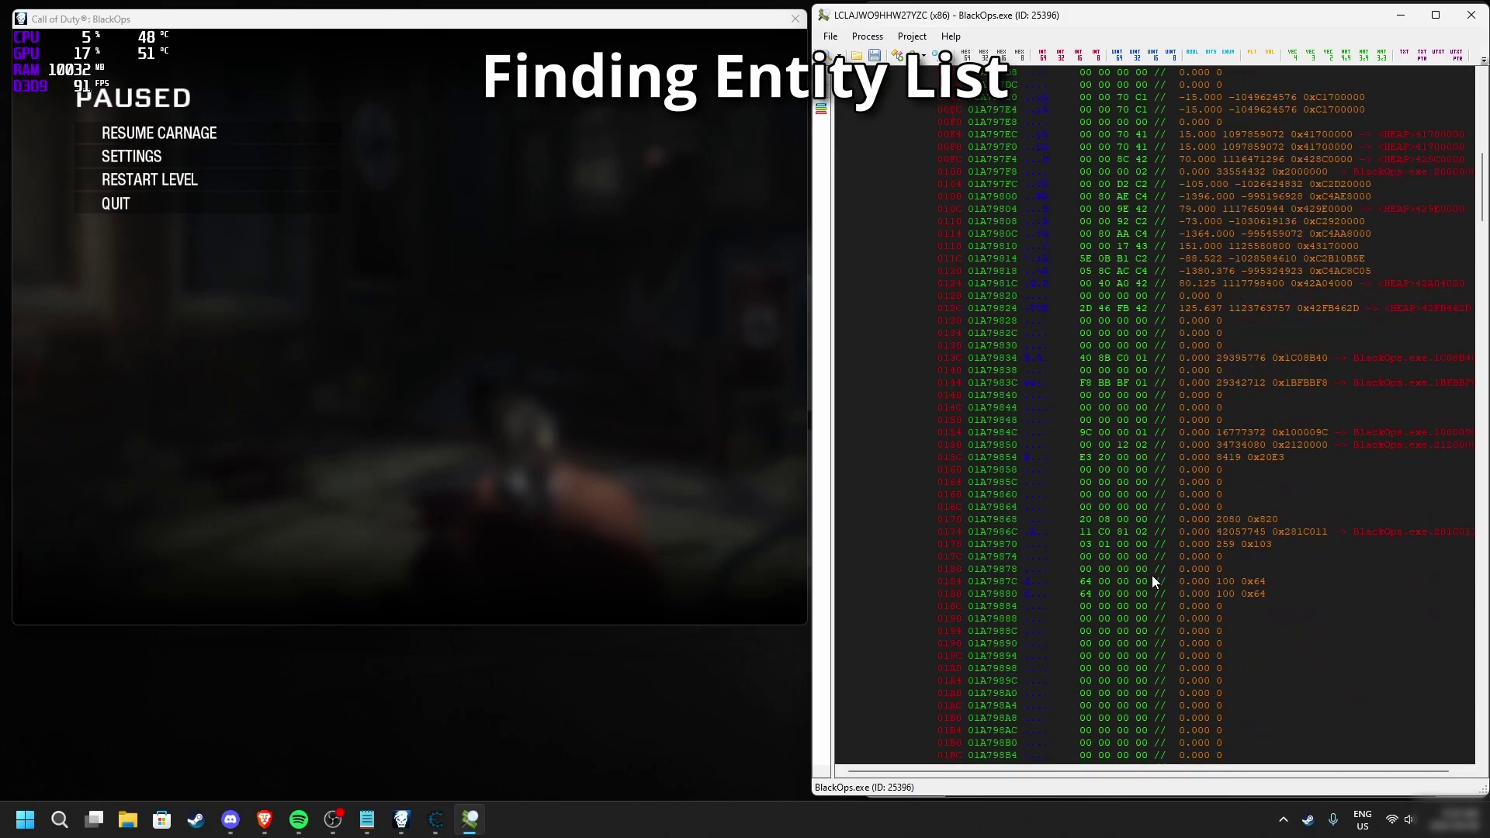
pyautogui.click(1248, 593)
pyautogui.click(965, 583)
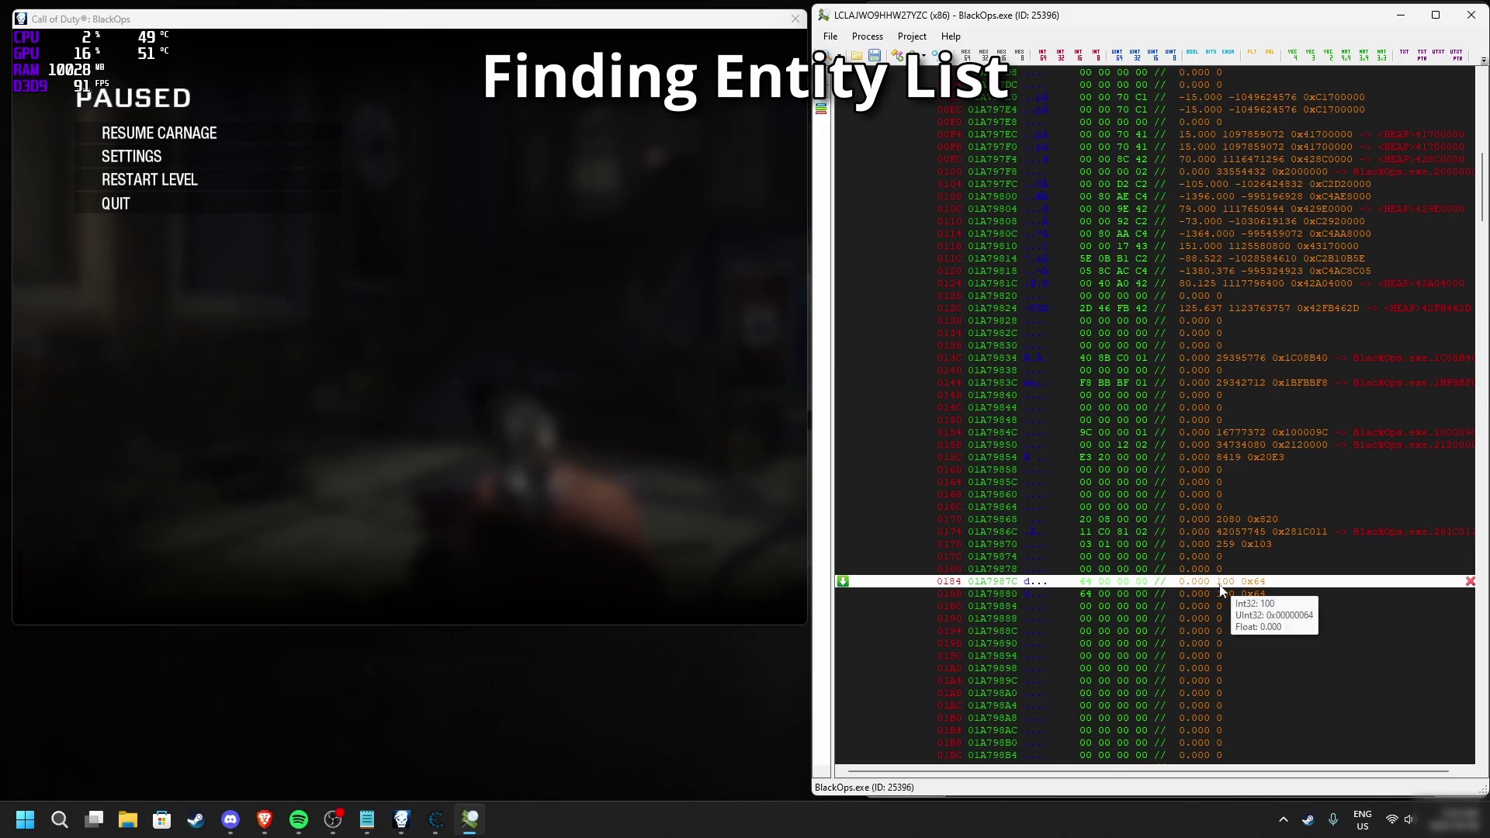
pyautogui.scroll(15, 1222, 543)
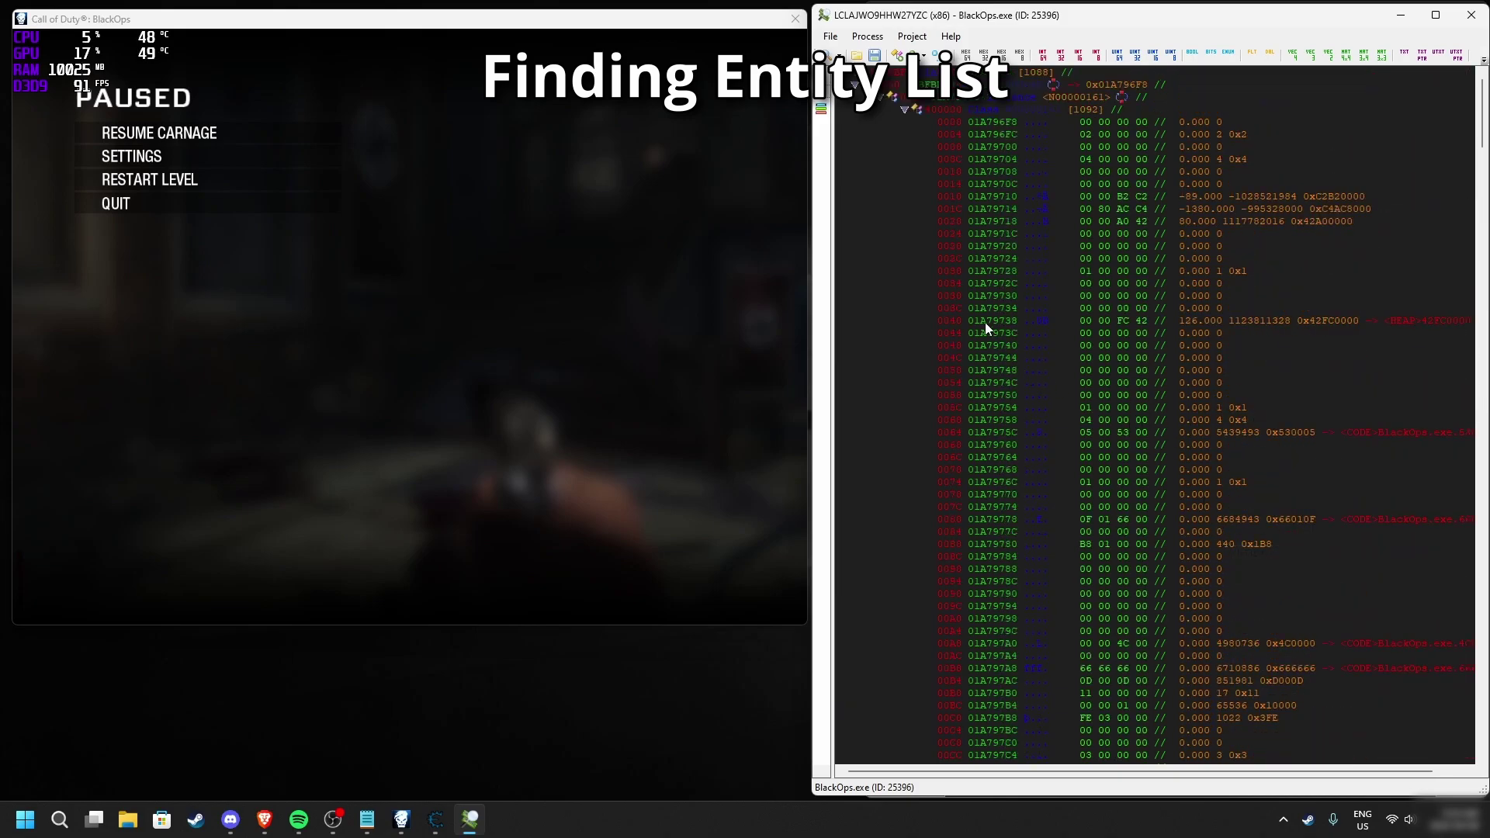
pyautogui.click(977, 195)
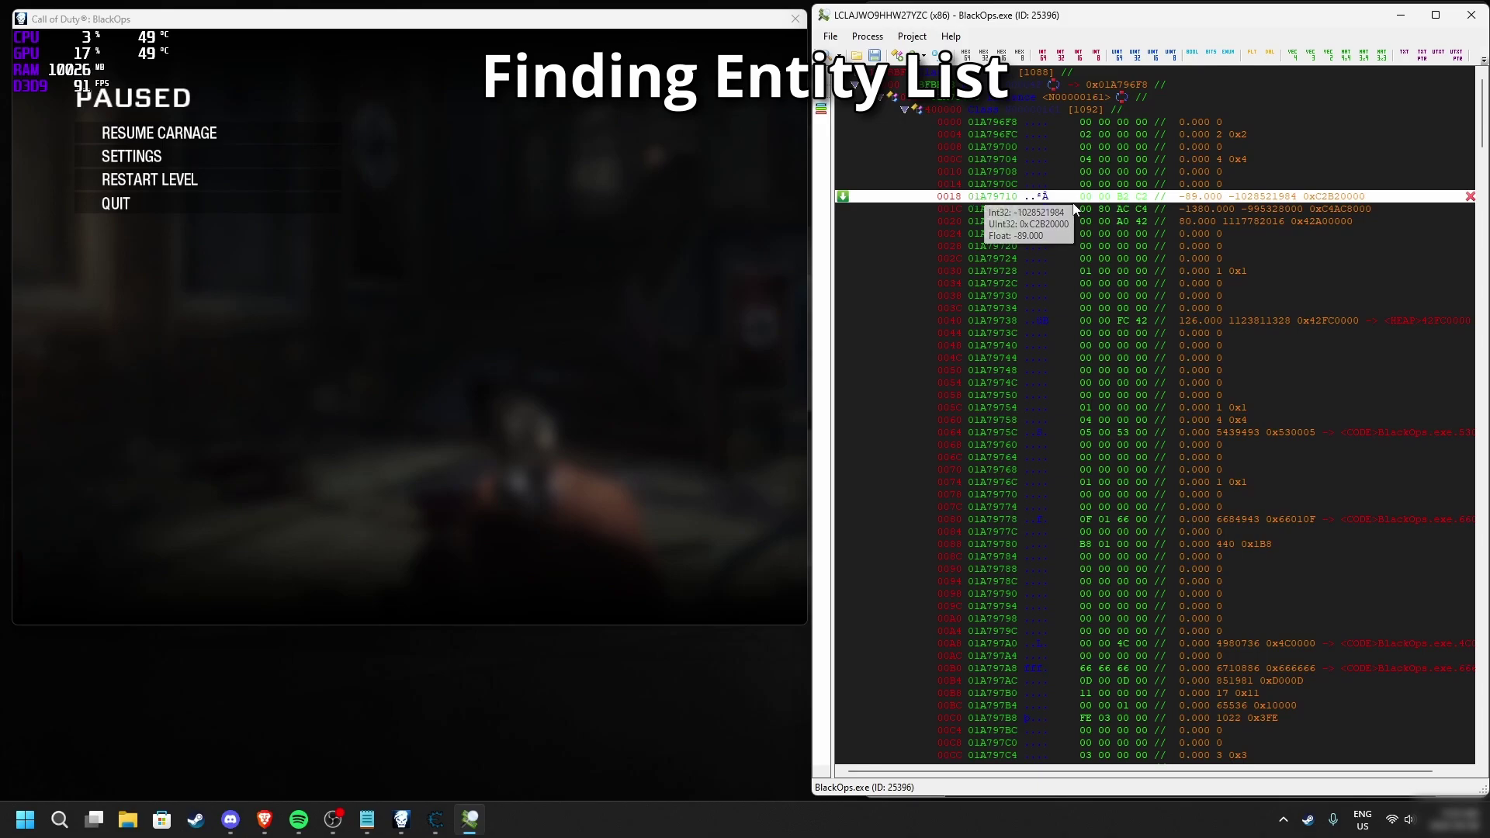
pyautogui.keyDown('shift'); pyautogui.click(1217, 221); pyautogui.keyUp('shift')
pyautogui.click(1285, 271)
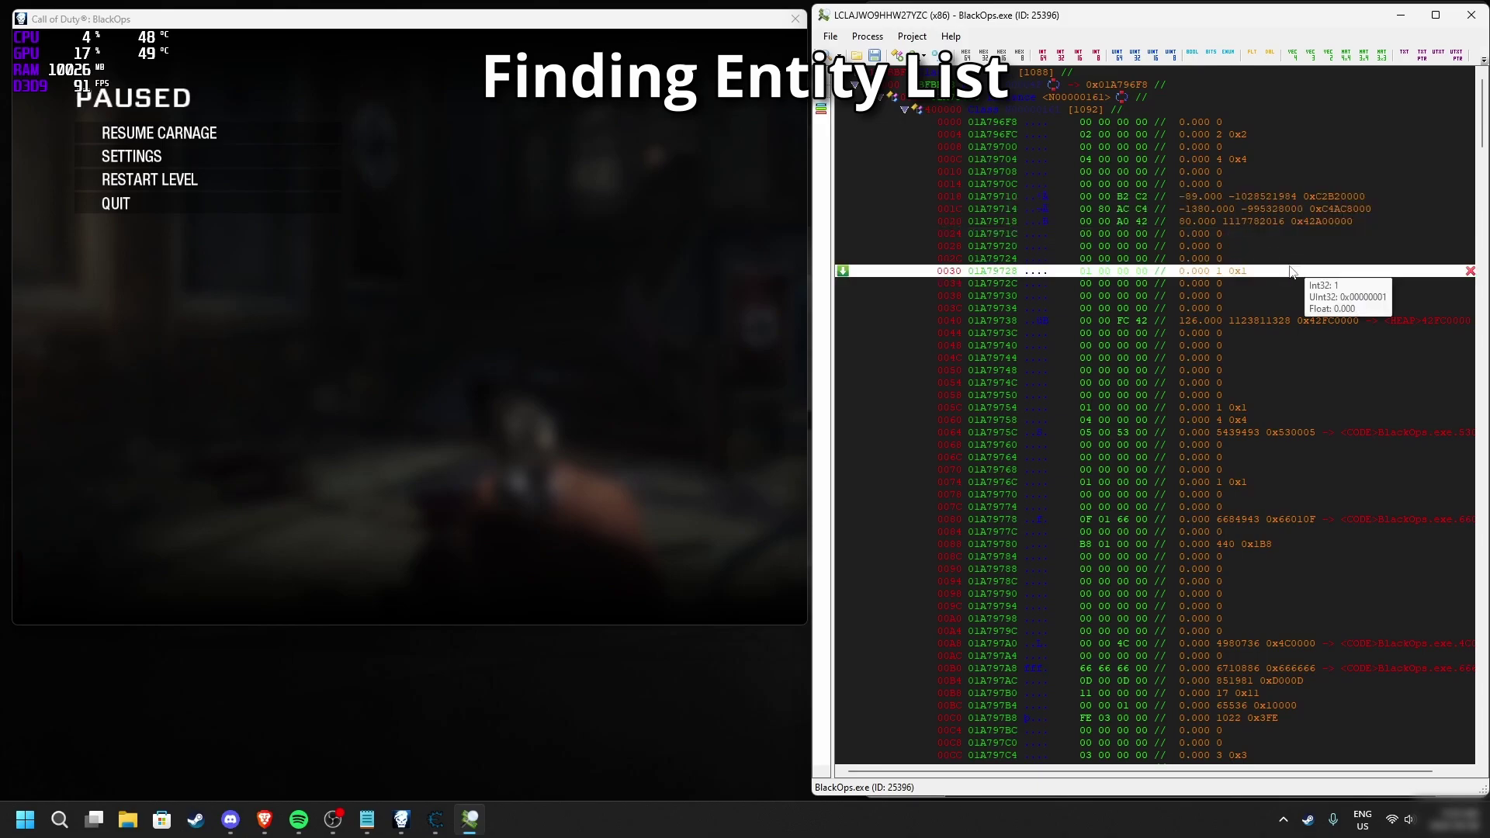
# Resume the game and walk and jump the player around while watching the nested class's float nodes at offsets 0018 to 0020.
pyautogui.click(1226, 172)
pyautogui.click(1229, 186)
pyautogui.click(527, 309)
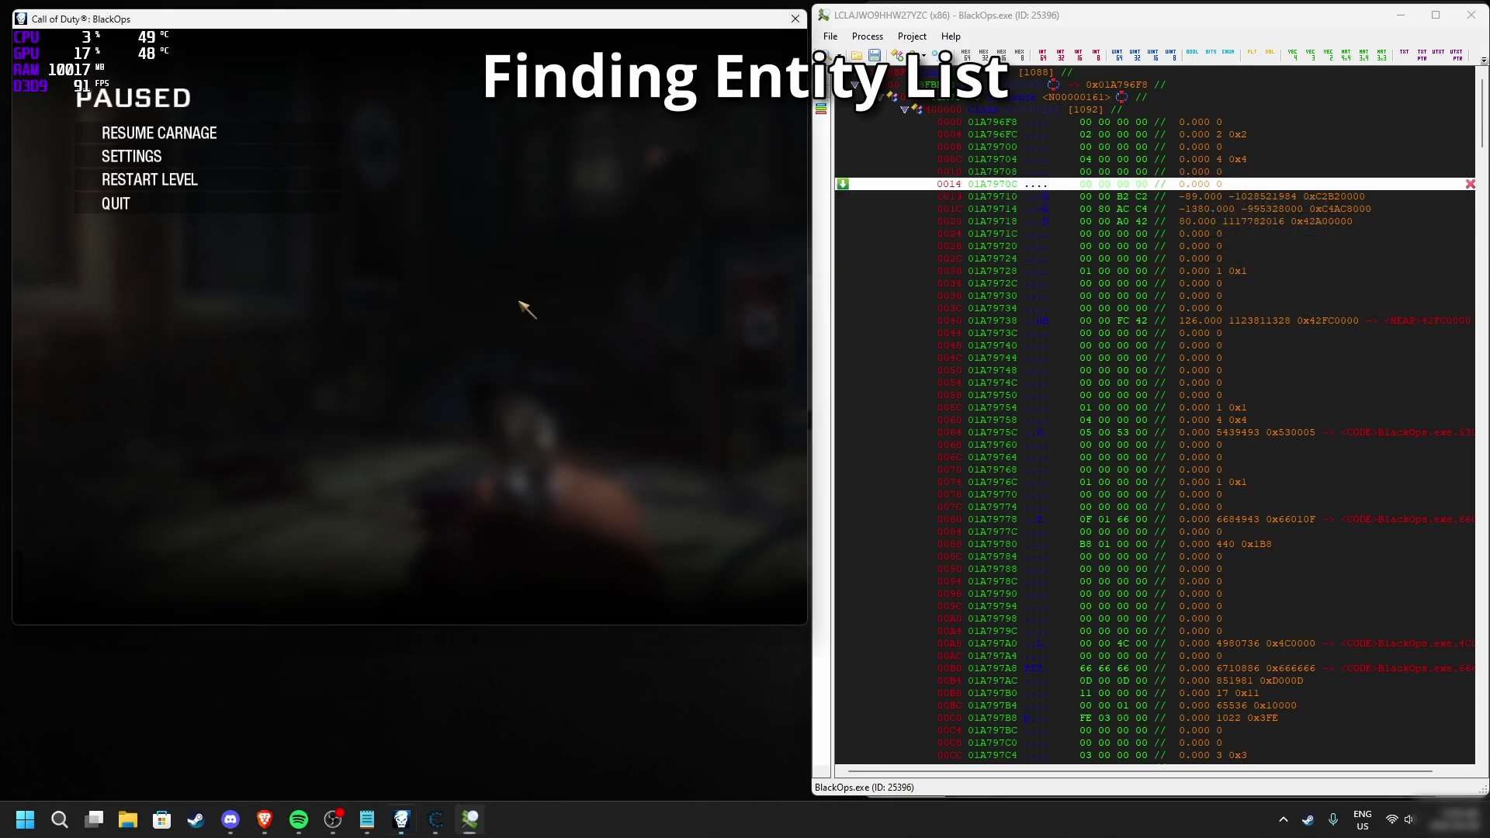
pyautogui.press('Escape')
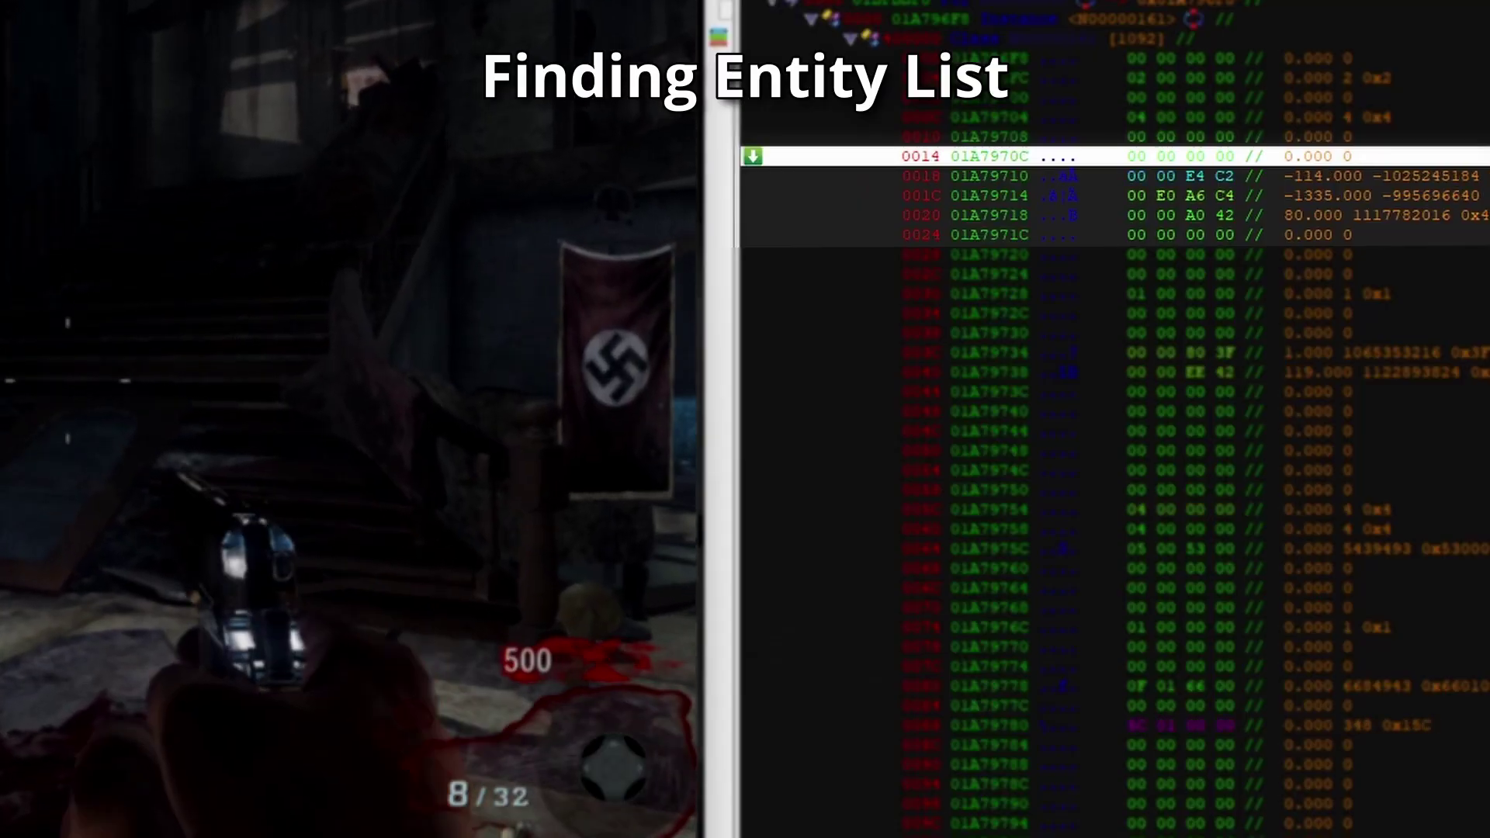
pyautogui.press('space')
pyautogui.press('space')
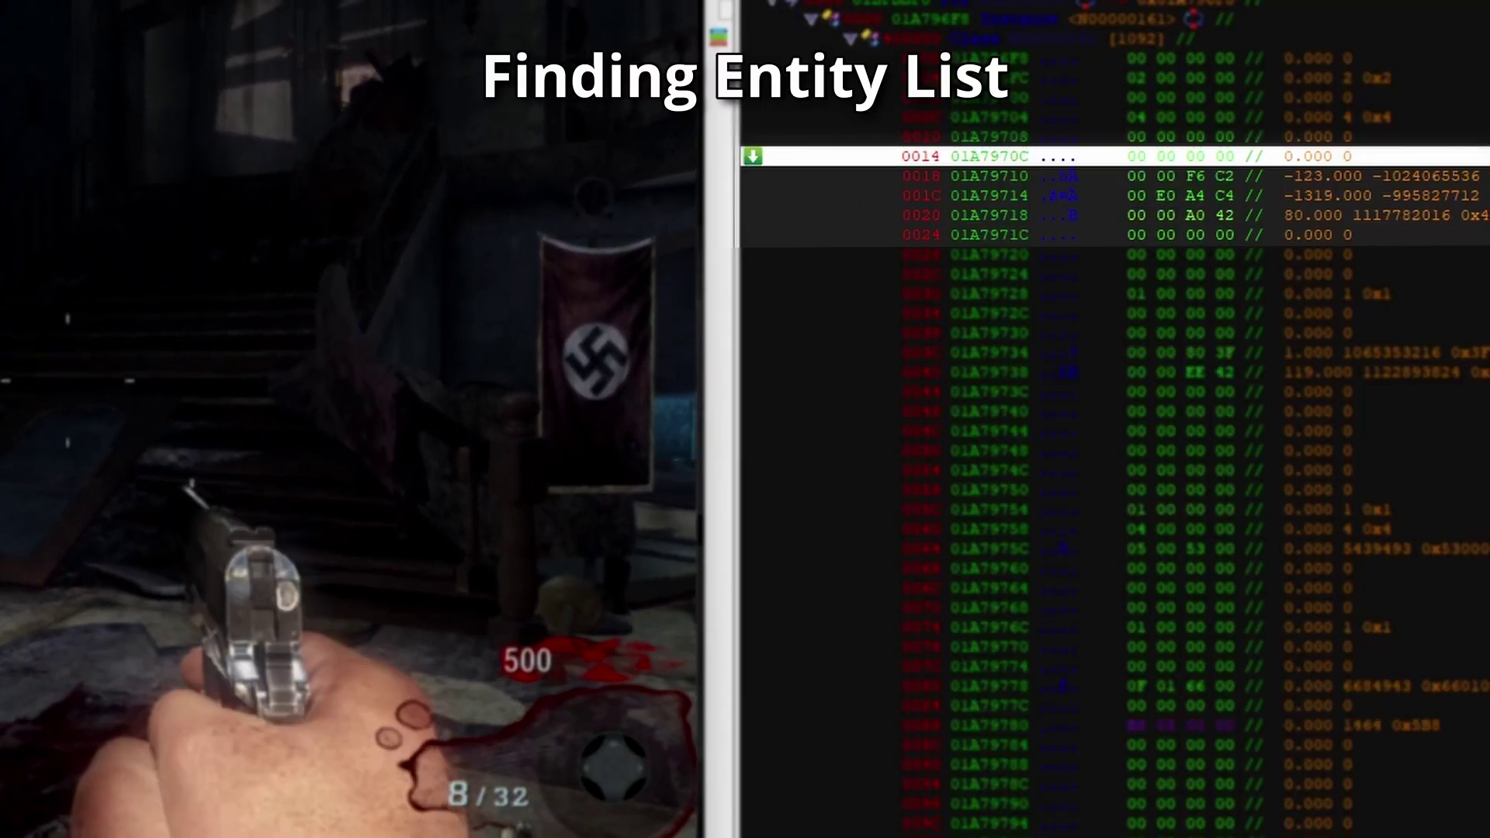
pyautogui.press('w')
pyautogui.press('d')
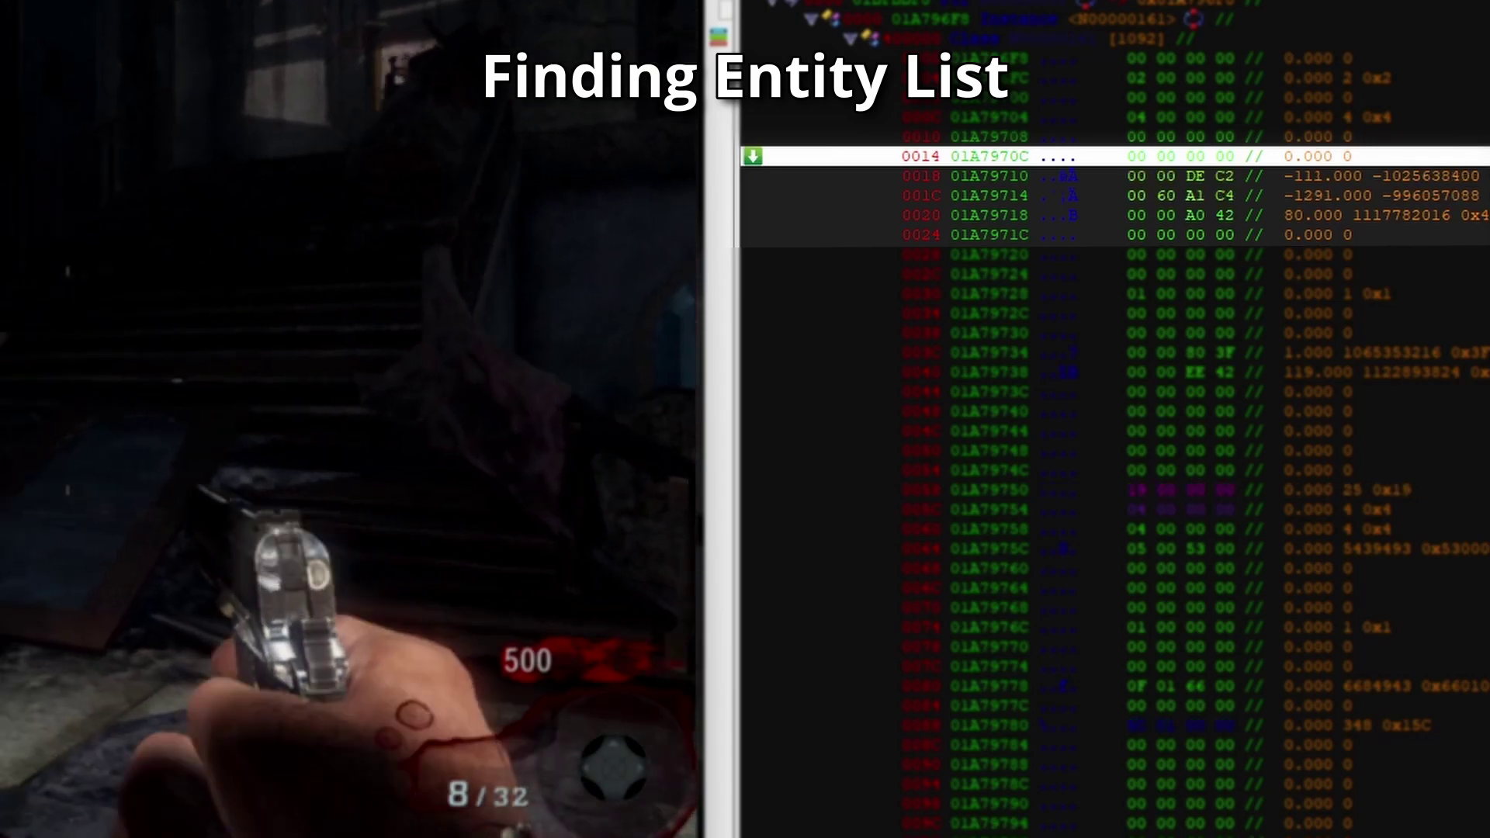
pyautogui.press('a')
pyautogui.press('d')
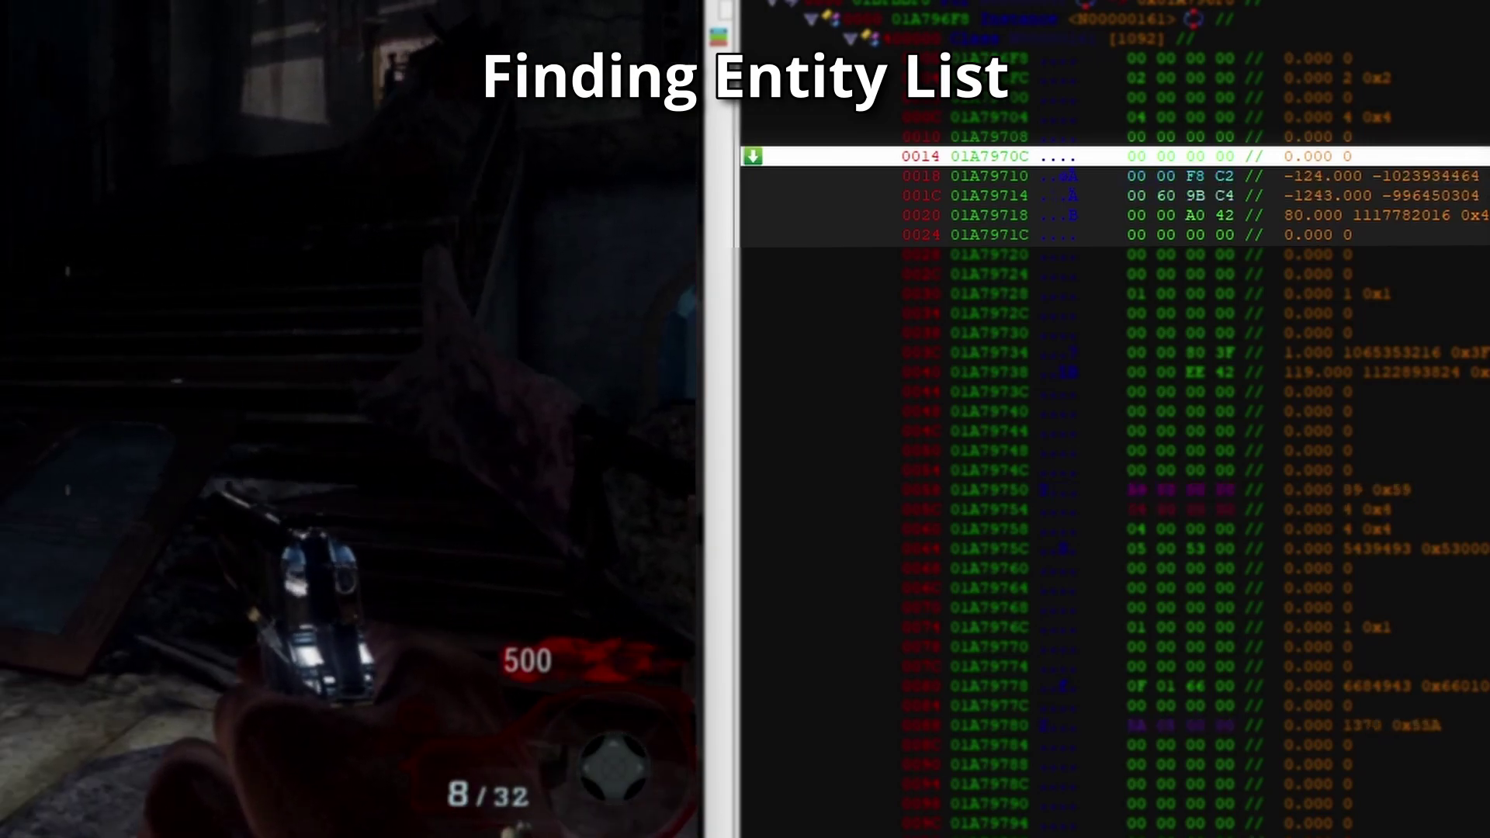
pyautogui.press('a')
pyautogui.press('a')
pyautogui.press('d')
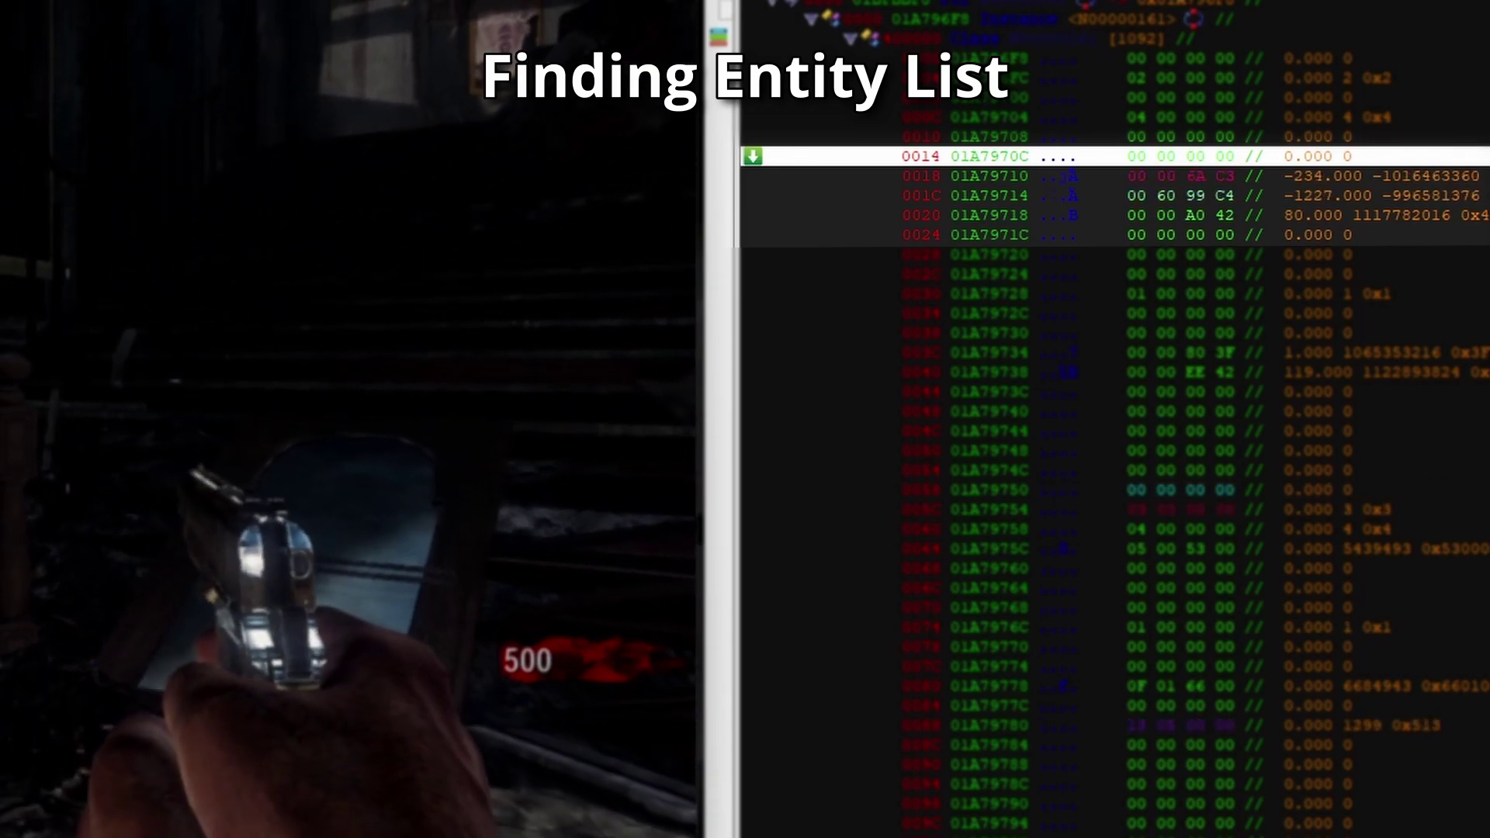
pyautogui.press('a')
pyautogui.press('w')
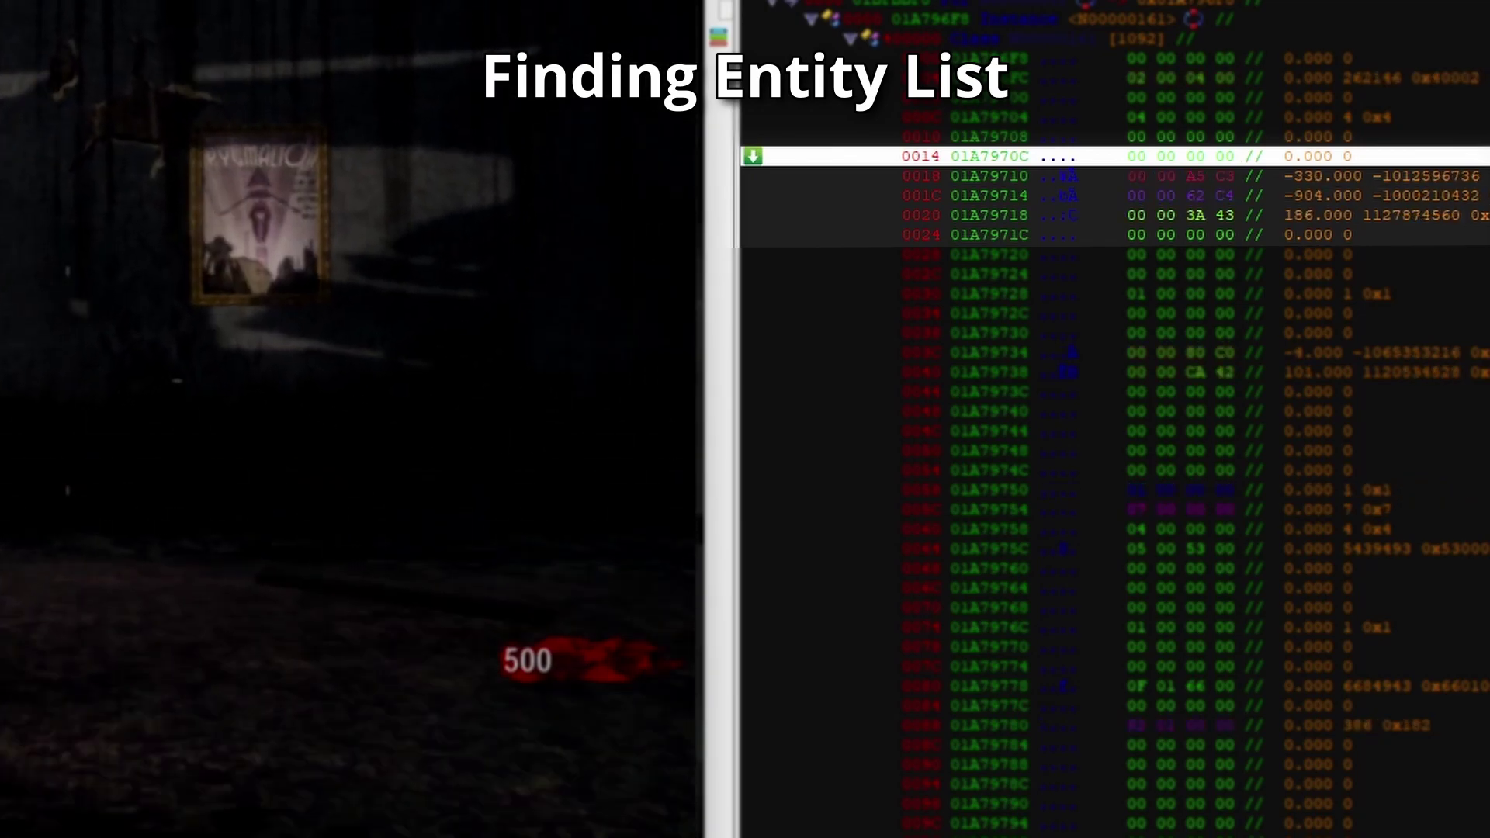
# Look around in the game while watching the nodes at offsets 003C and 0040, and pause the game.
pyautogui.press('d')
pyautogui.press('s')
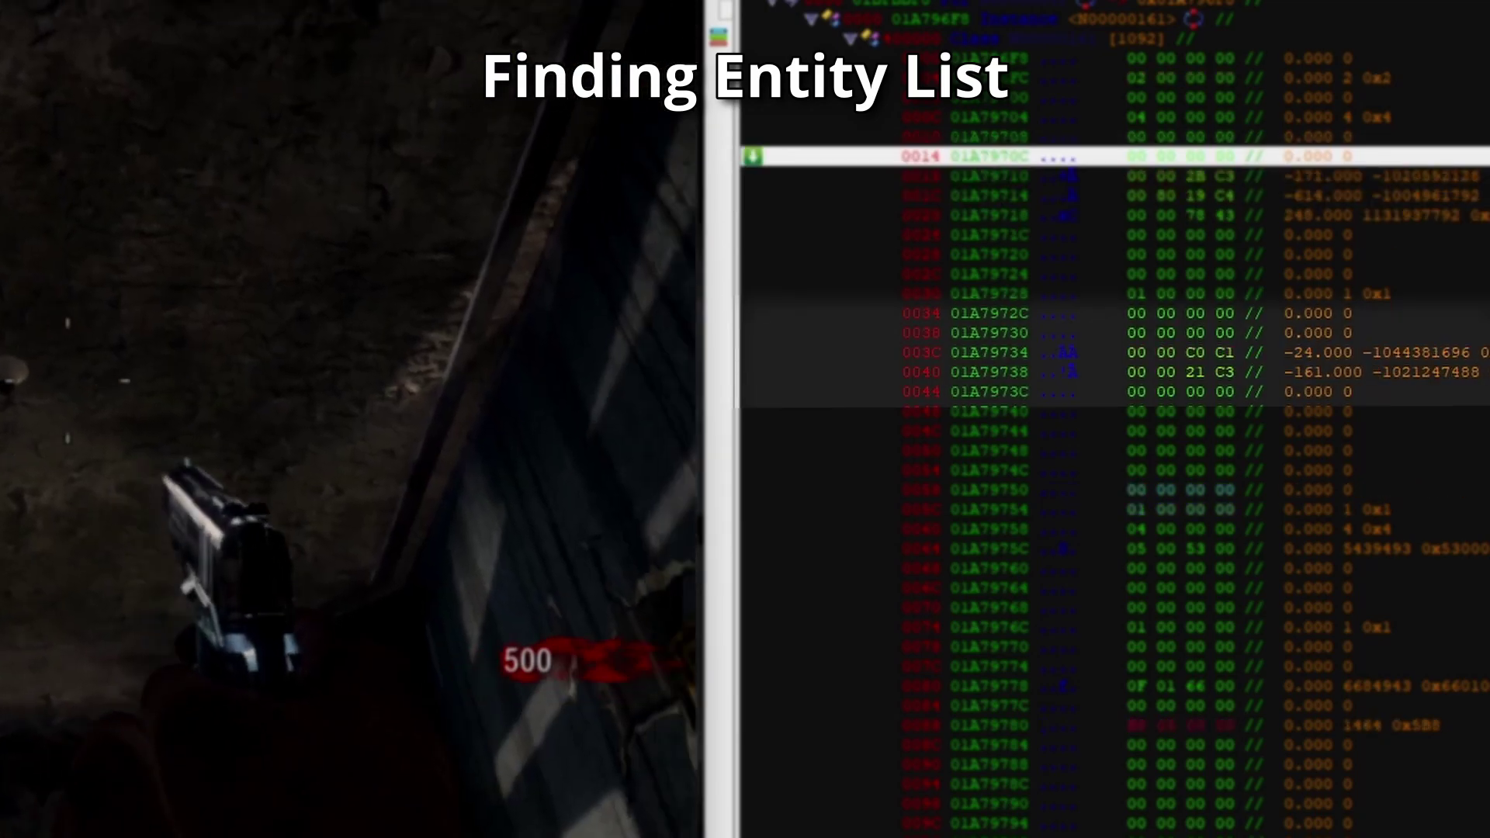
pyautogui.moveTo(68, 380)
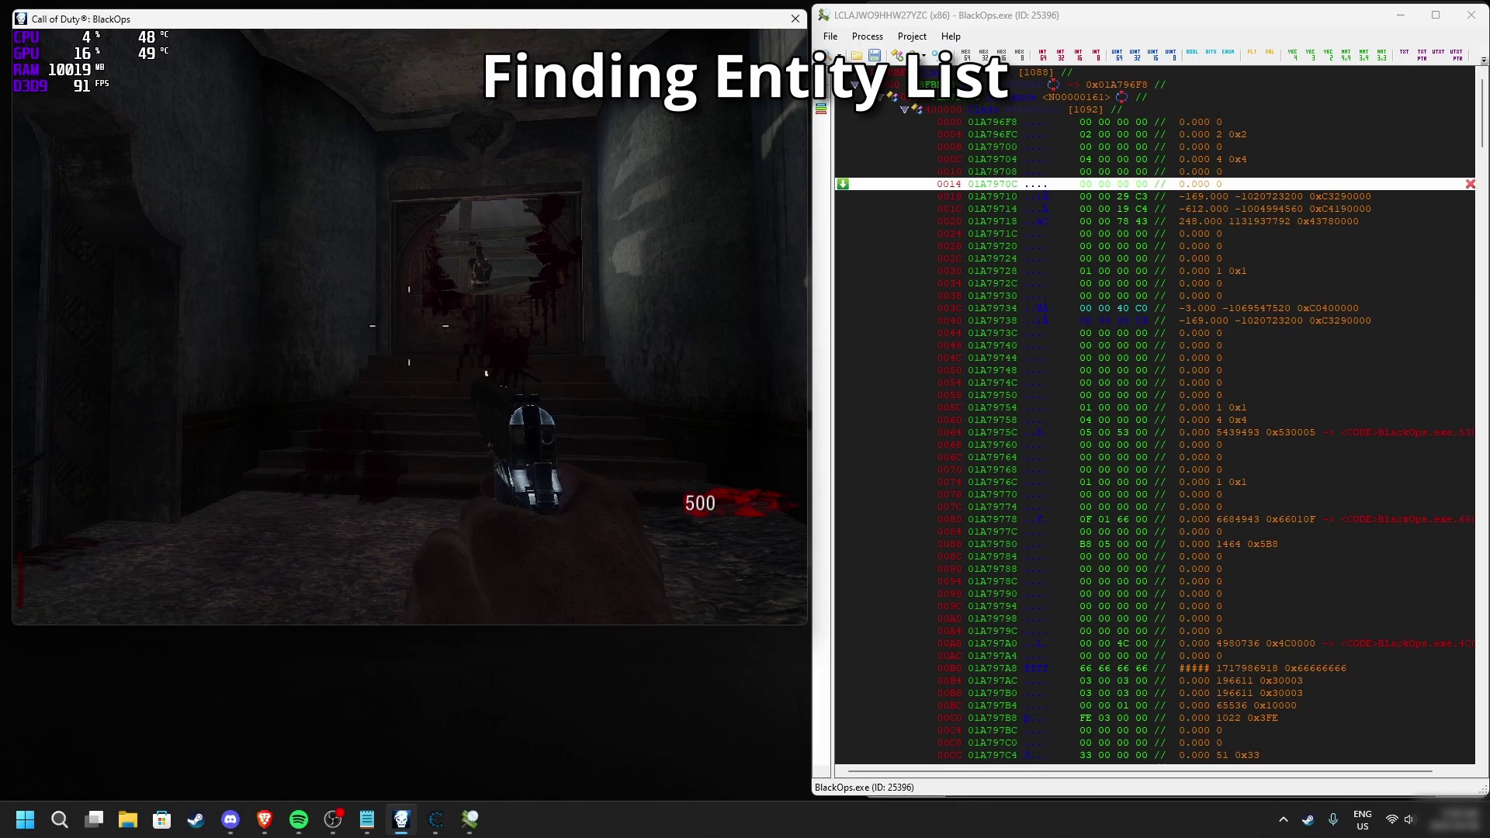
pyautogui.press('Escape')
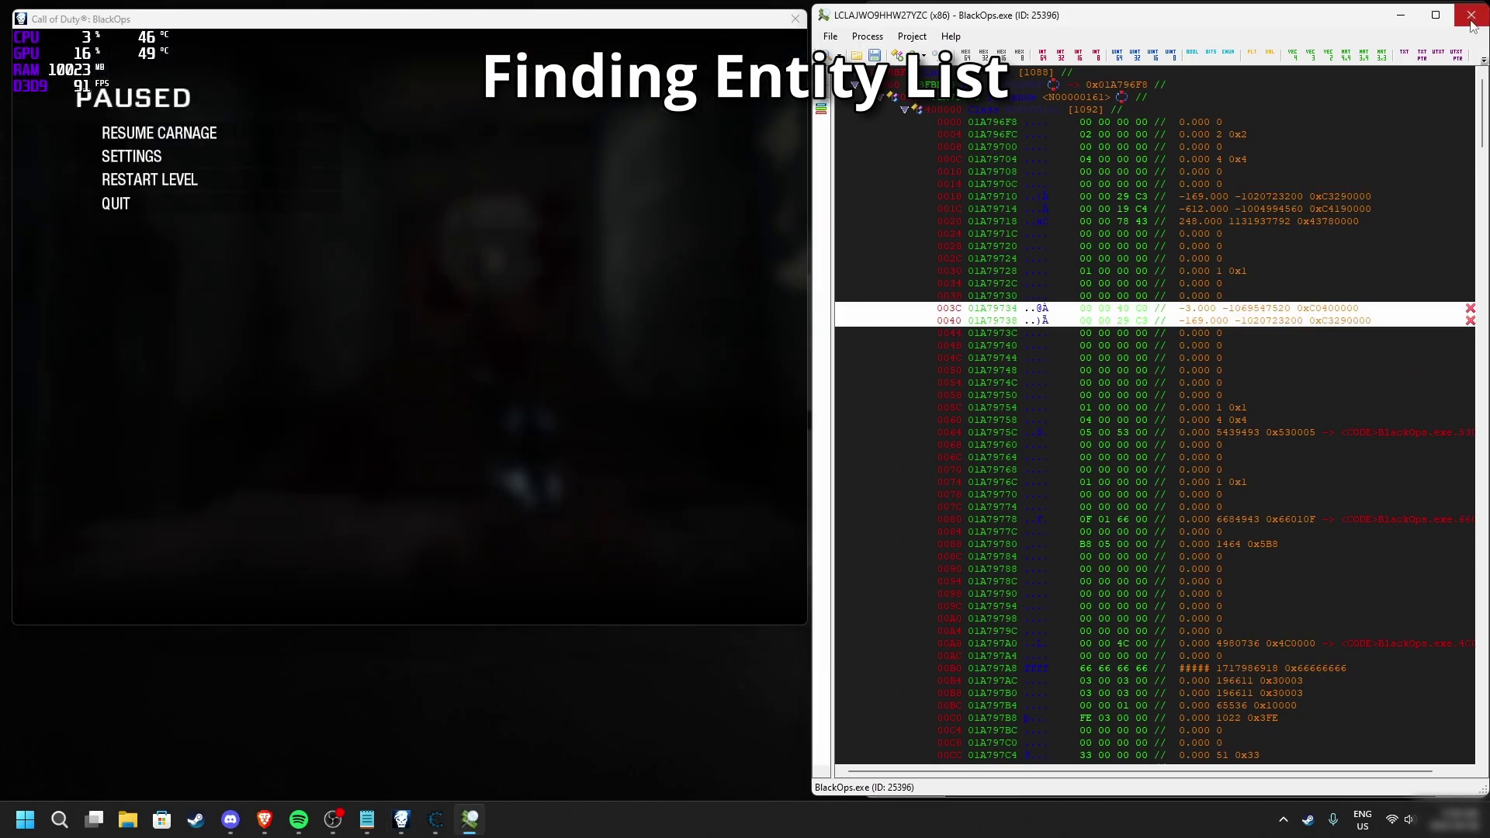
# Collapse the pointer at offset 0000 and examine the outer class's nodes for a repeating entity pattern.
pyautogui.click(1048, 133)
pyautogui.click(855, 86)
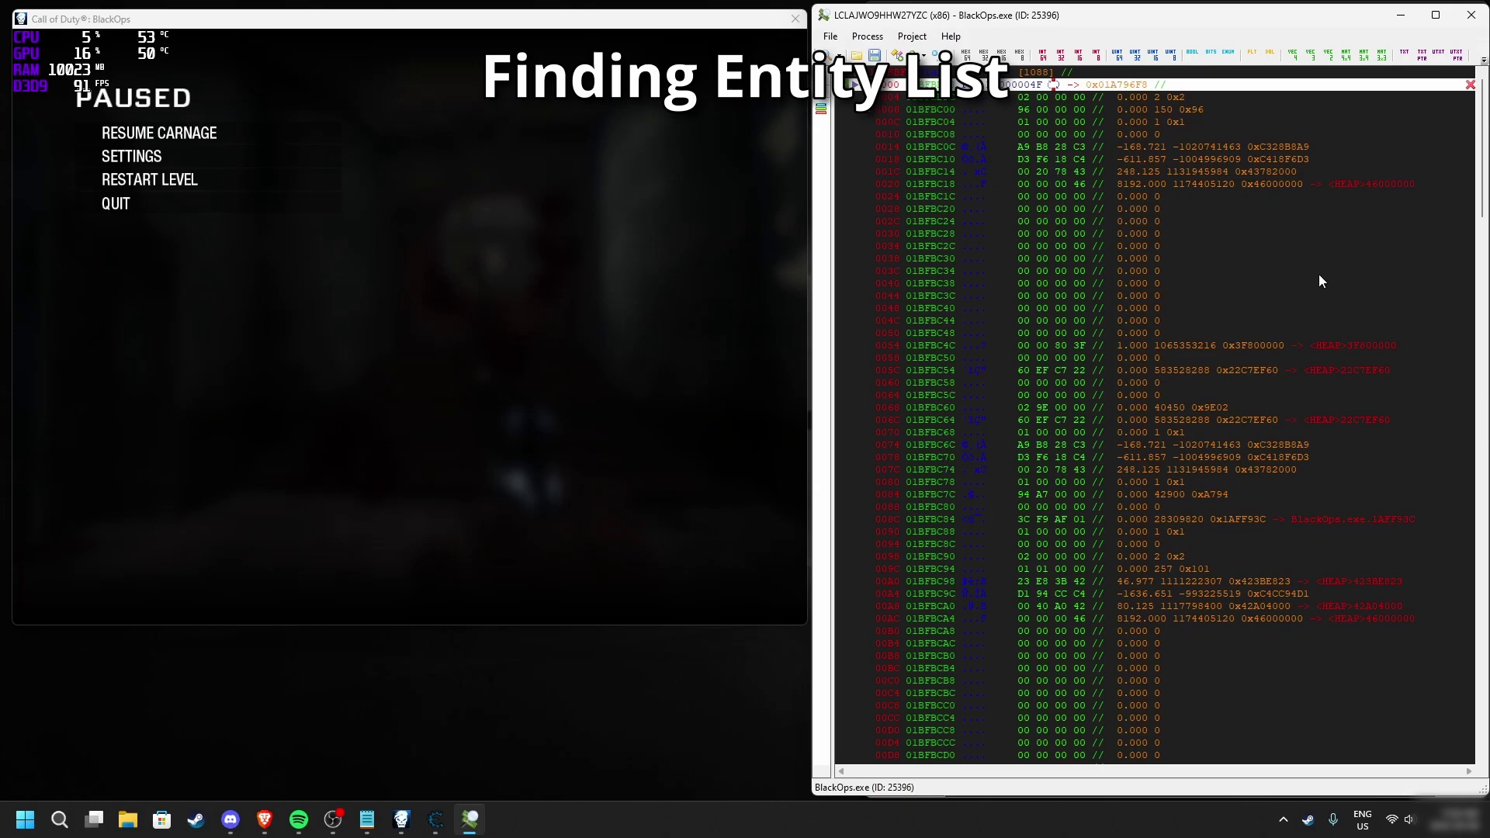
pyautogui.scroll(-10, 1253, 325)
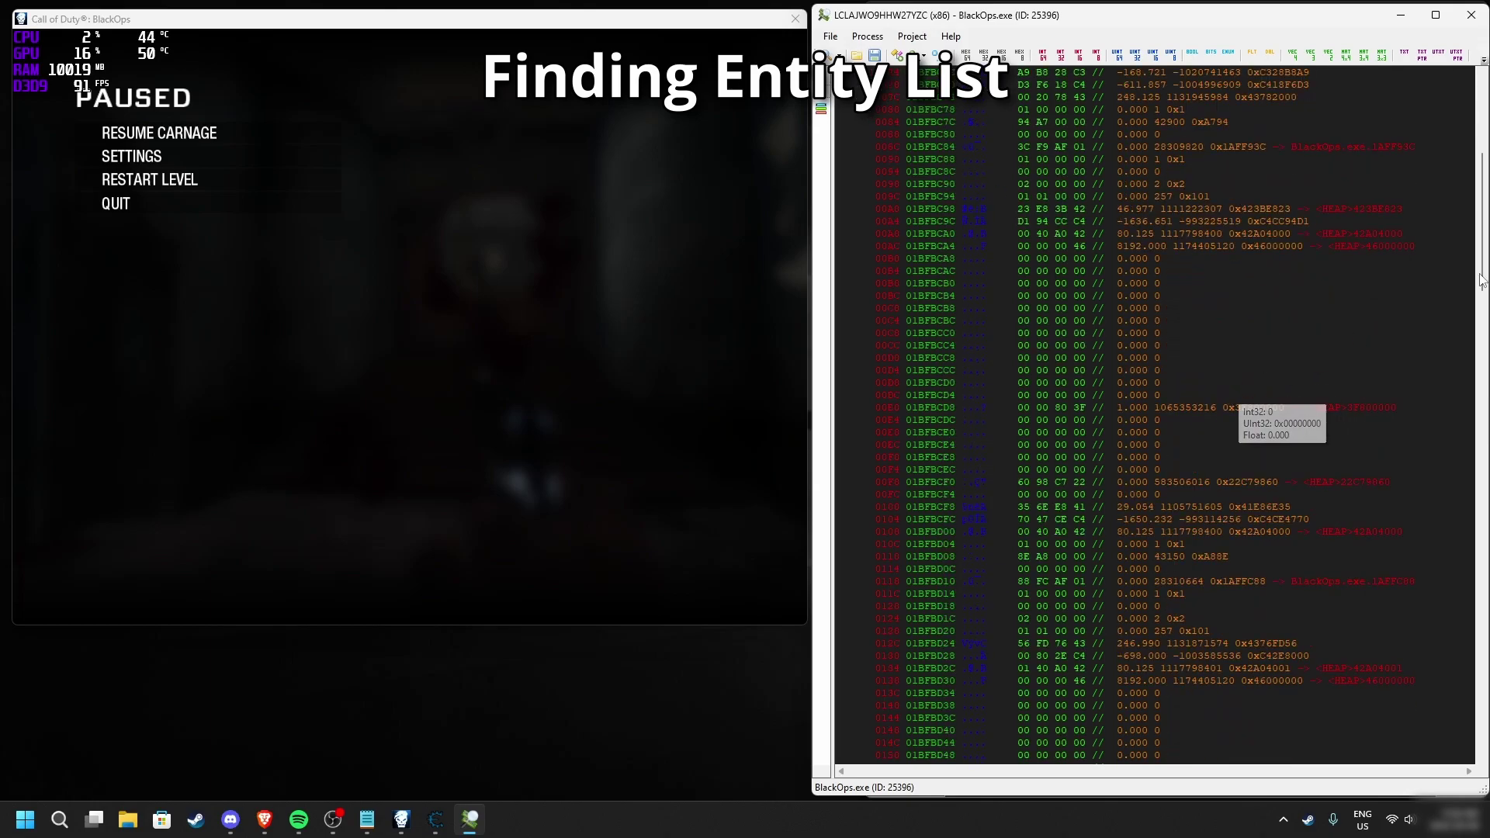
pyautogui.scroll(-3, 1242, 349)
pyautogui.scroll(13, 1245, 439)
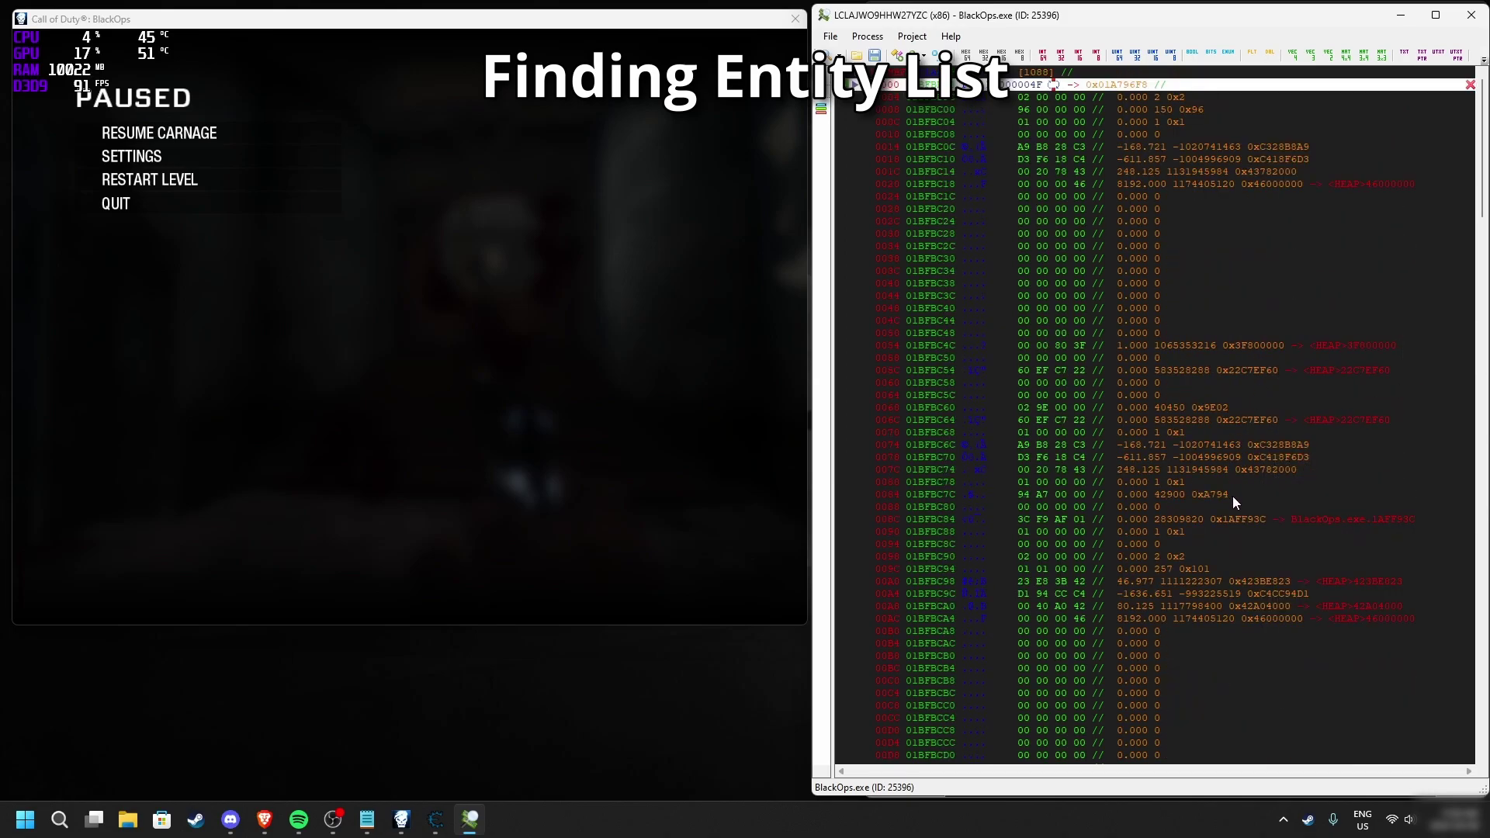
# Change the outer class's node at offset 008C to a pointer and expand the class instance it points to.
pyautogui.click(1267, 519)
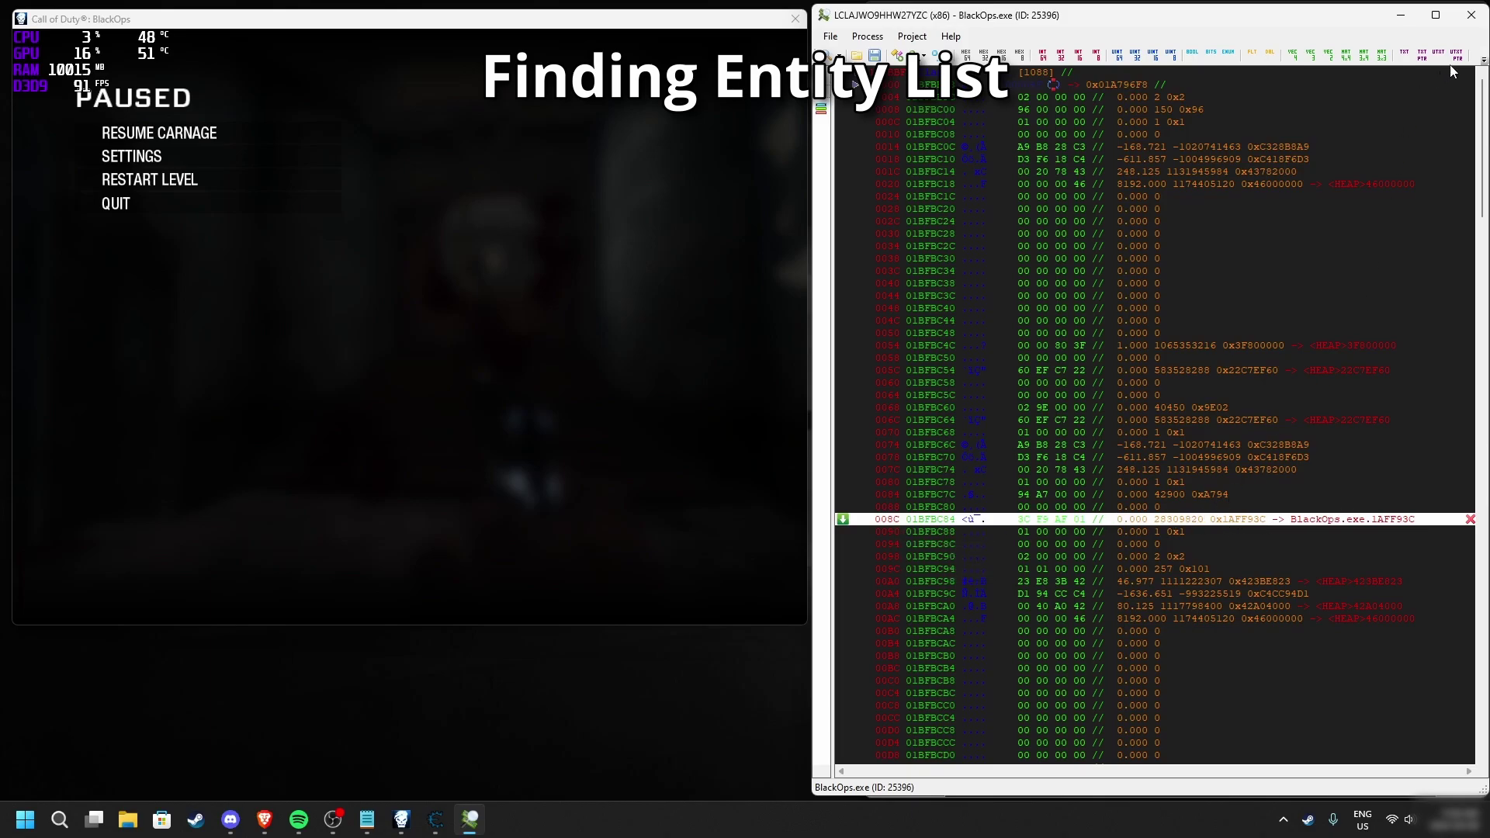
pyautogui.click(1366, 76)
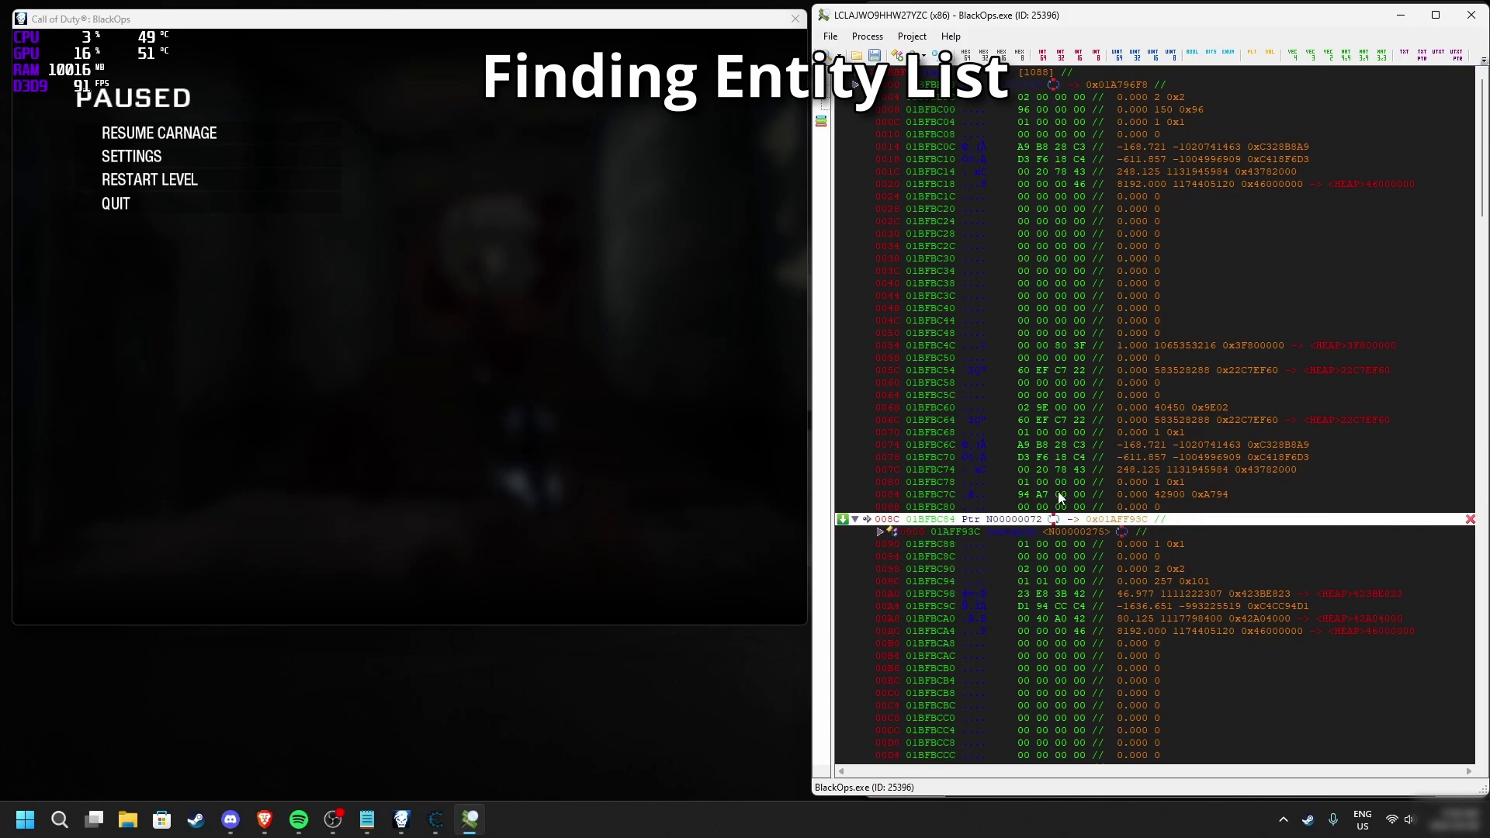
pyautogui.click(880, 531)
# Add 1024 bytes to the nested class at 01AFF93C.
pyautogui.scroll(-3, 1009, 540)
pyautogui.rightClick(1112, 532)
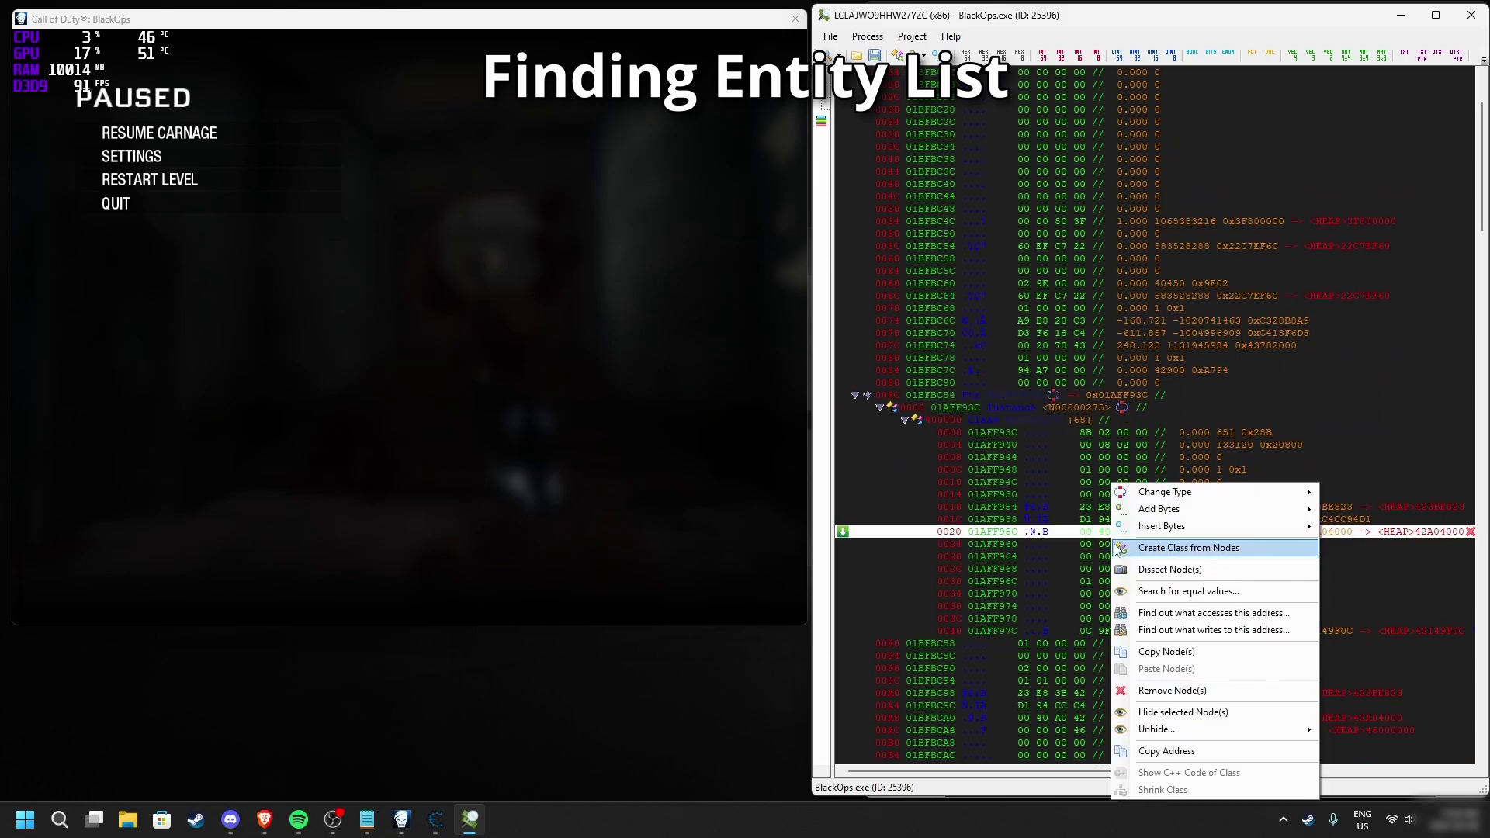
pyautogui.moveTo(1242, 509)
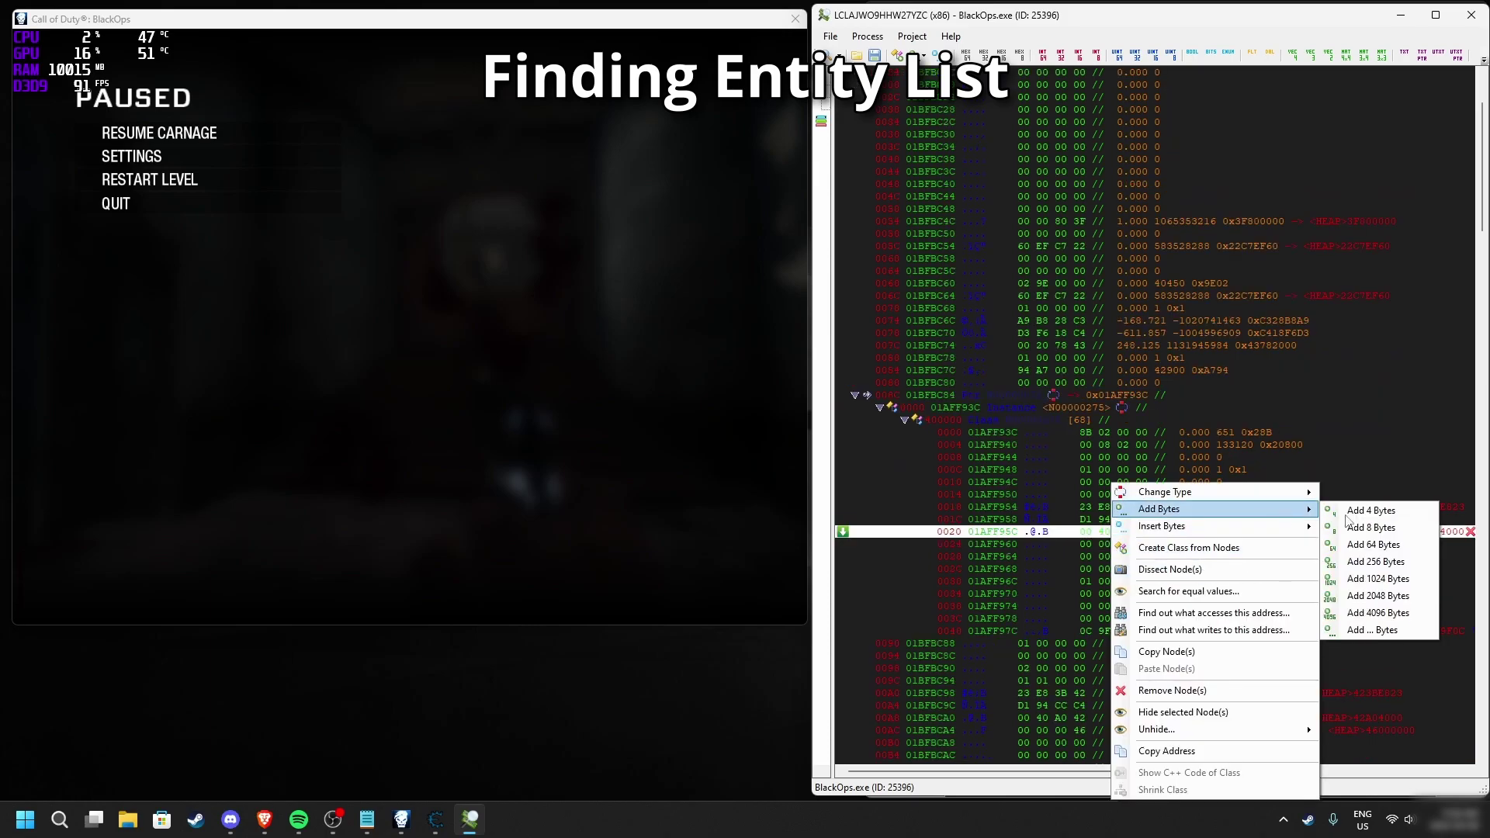
pyautogui.click(1383, 579)
# Examine the nested class's health nodes around offset 0184 and collapse the pointer at offset 008C.
pyautogui.scroll(-20, 1319, 582)
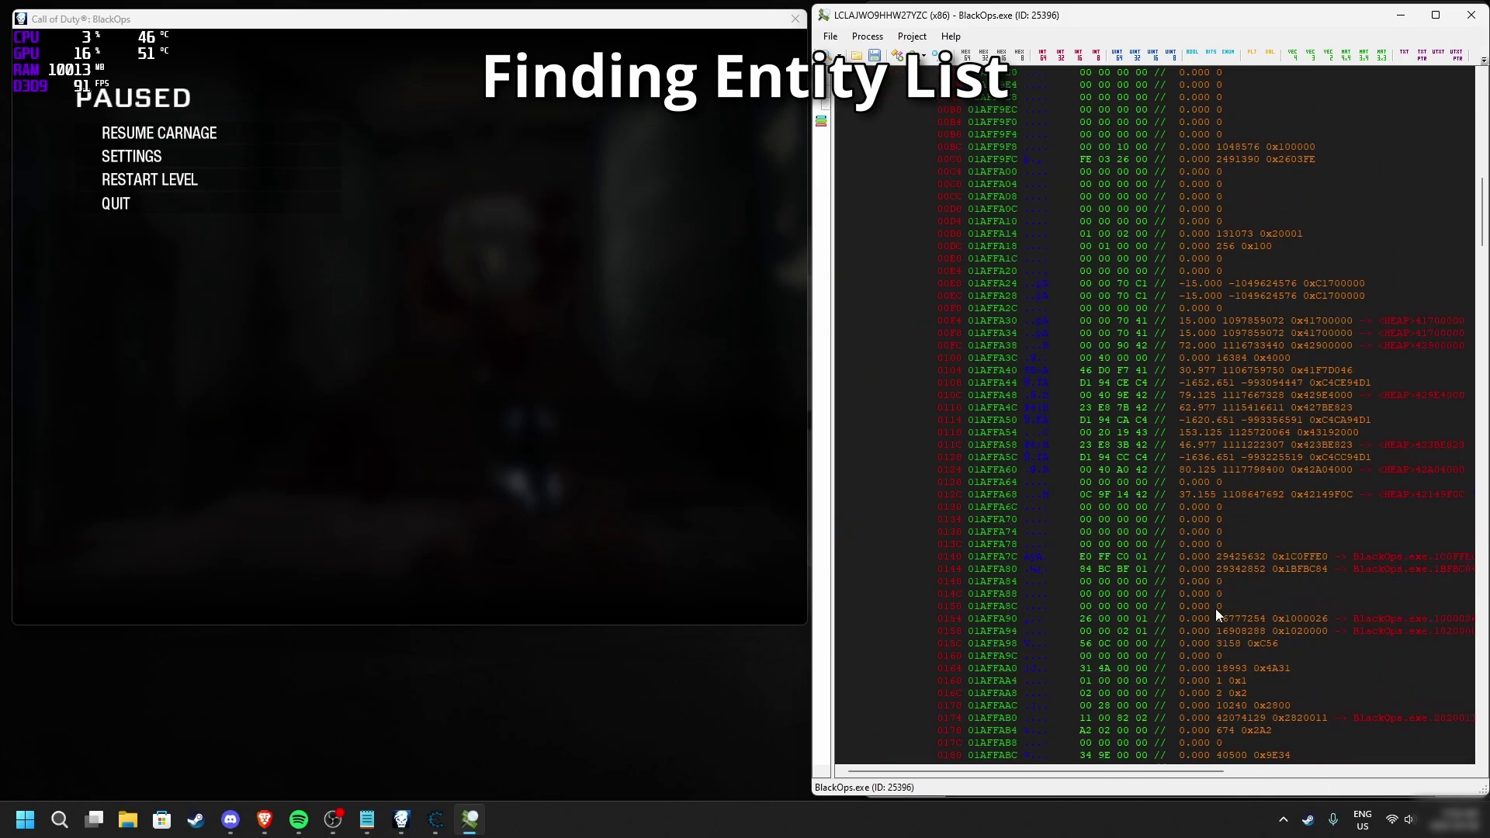
pyautogui.scroll(-3, 1133, 669)
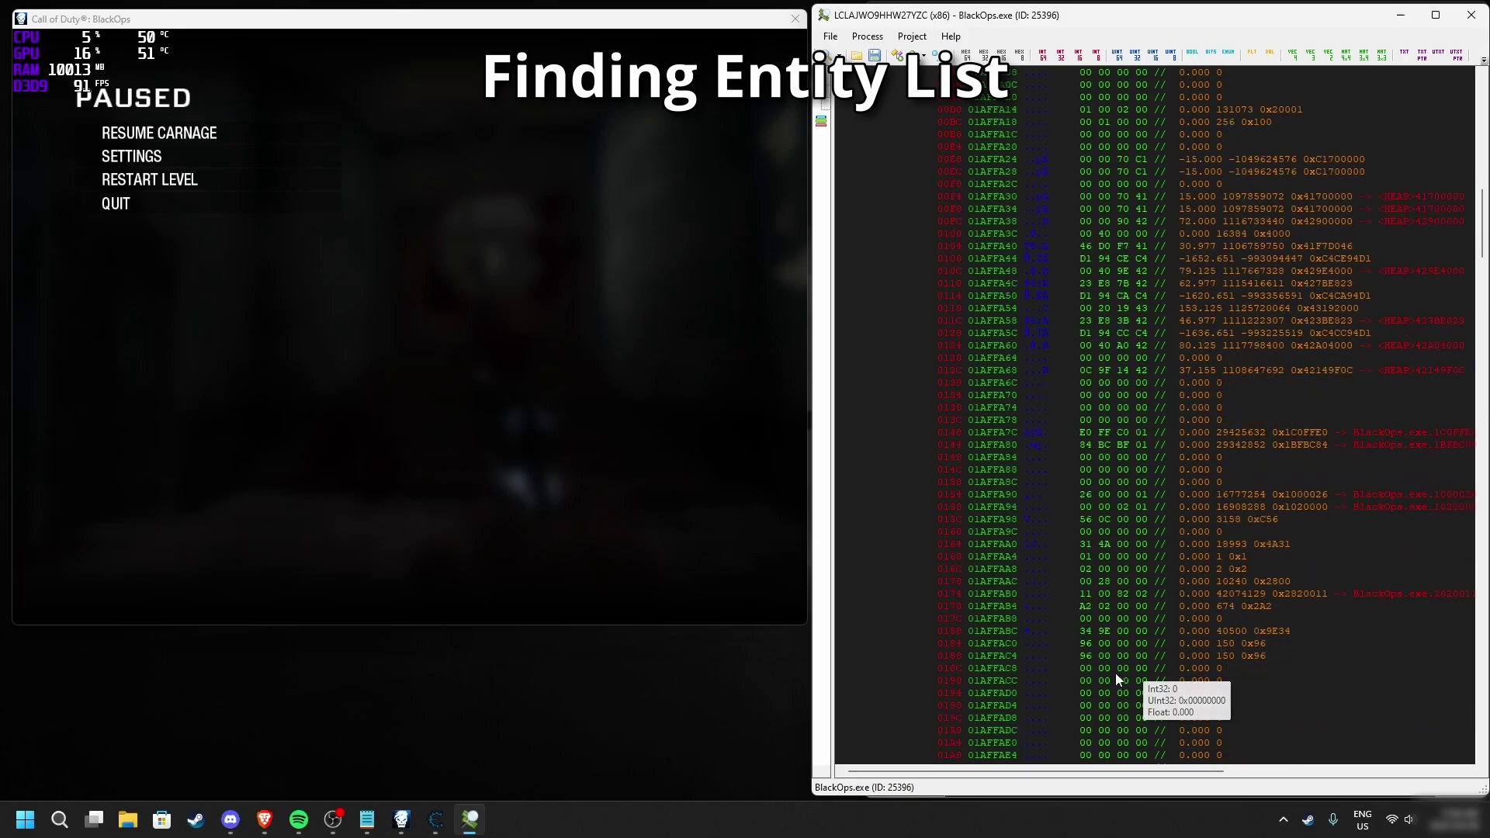
pyautogui.click(971, 641)
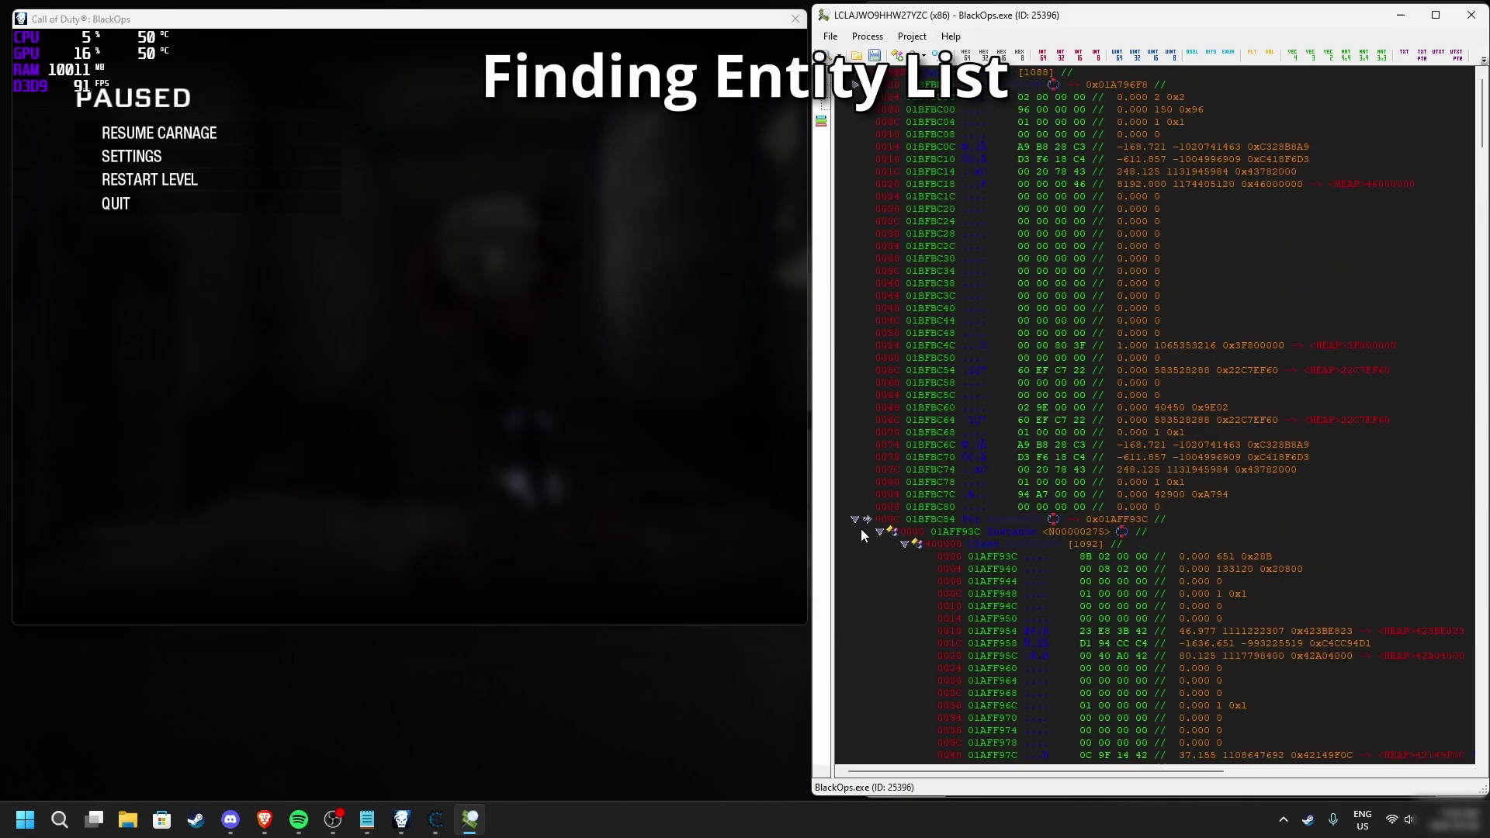
pyautogui.click(857, 520)
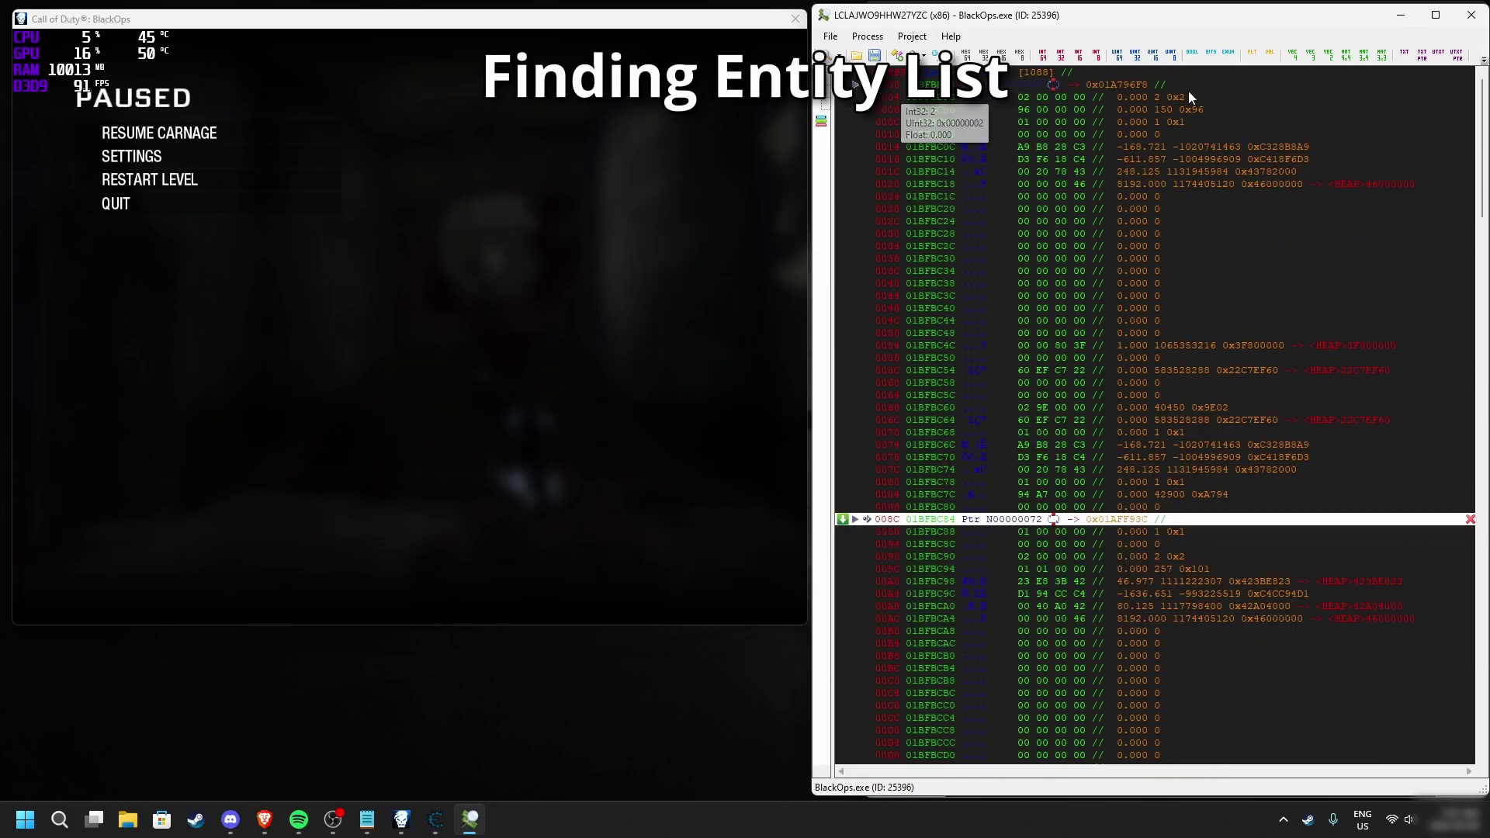
# Close the class viewer and start a new scan in Cheat Engine with the value type set to Float.
pyautogui.click(1464, 21)
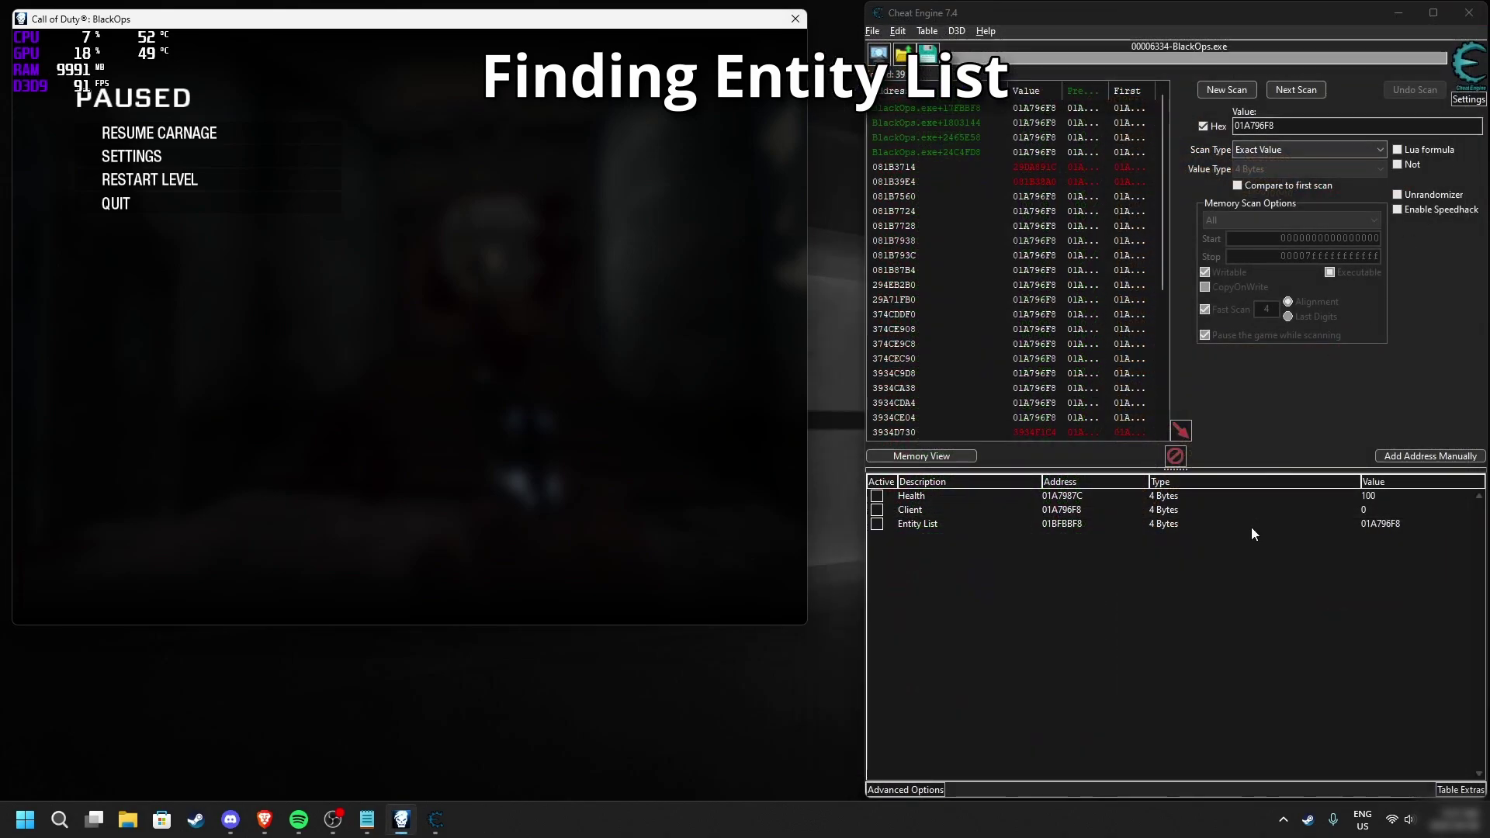
pyautogui.click(1226, 90)
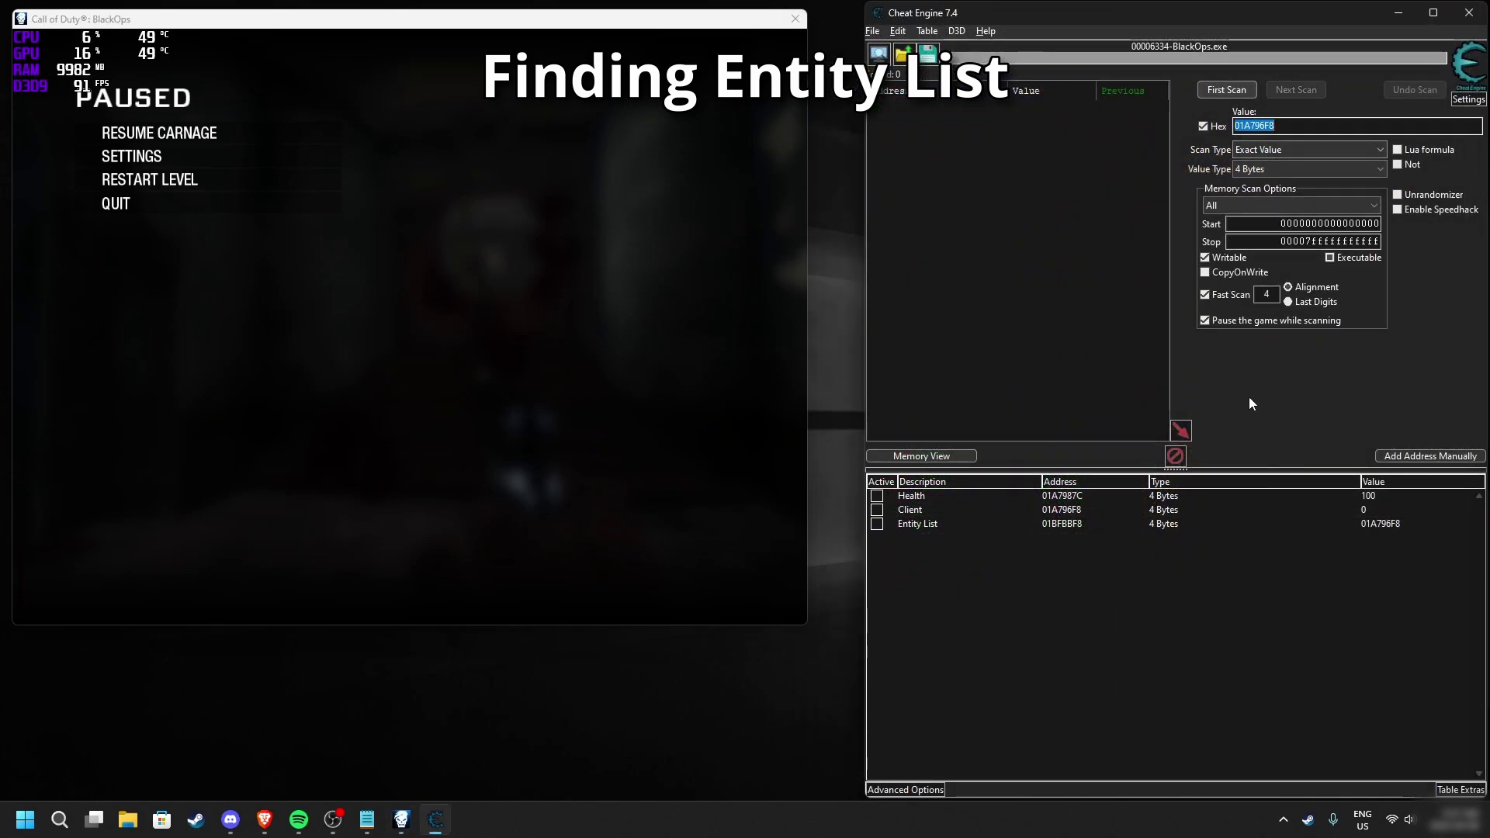
pyautogui.click(1276, 169)
pyautogui.click(1265, 242)
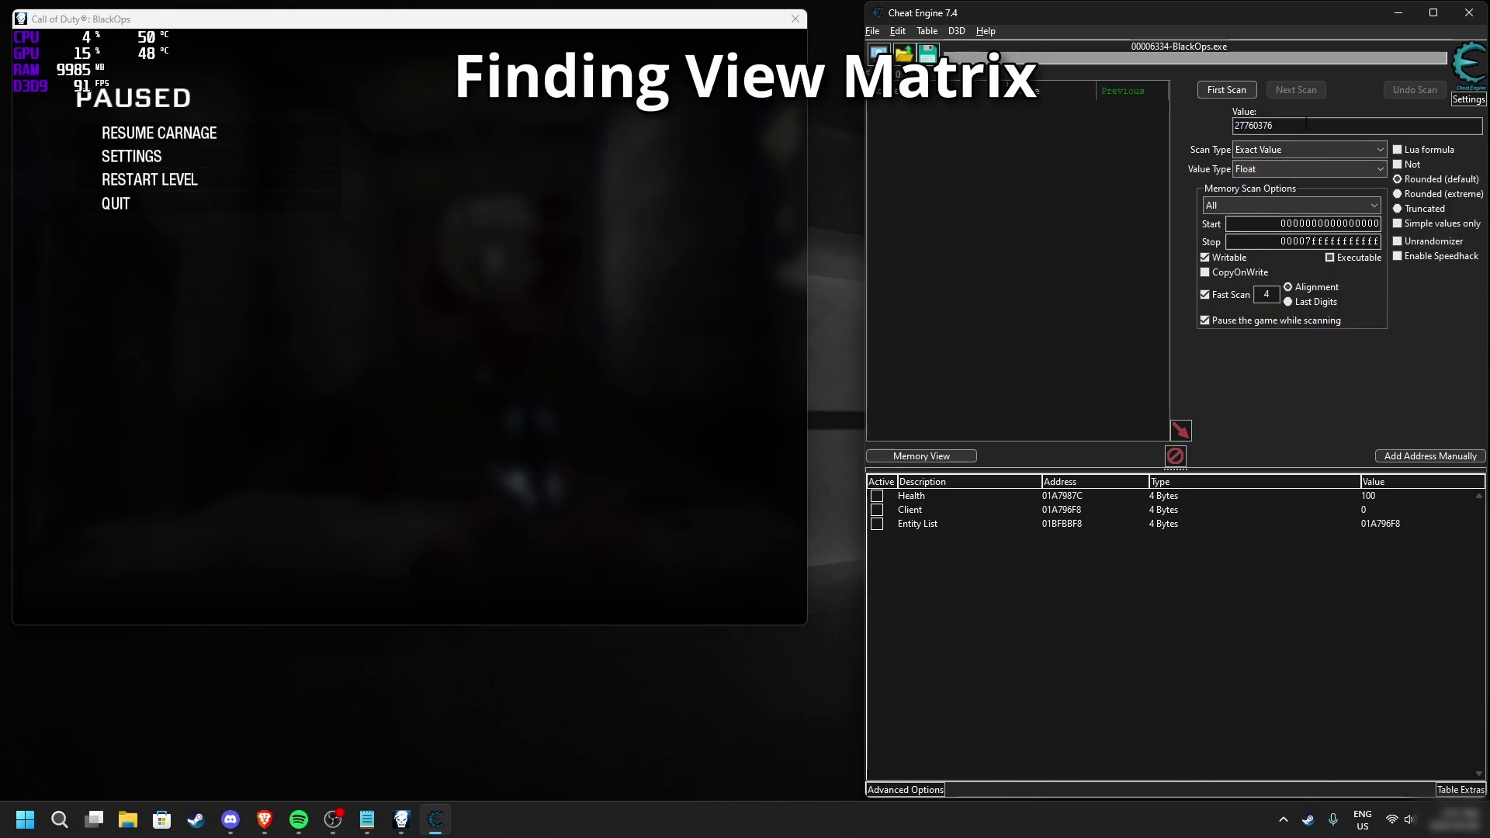
# Aim the player's view straight up in the game, pause it, and run a first scan for the exact value 1.
pyautogui.hotkey('alt', 'Tab')
pyautogui.press('Escape')
pyautogui.hotkey('shift', 'w')
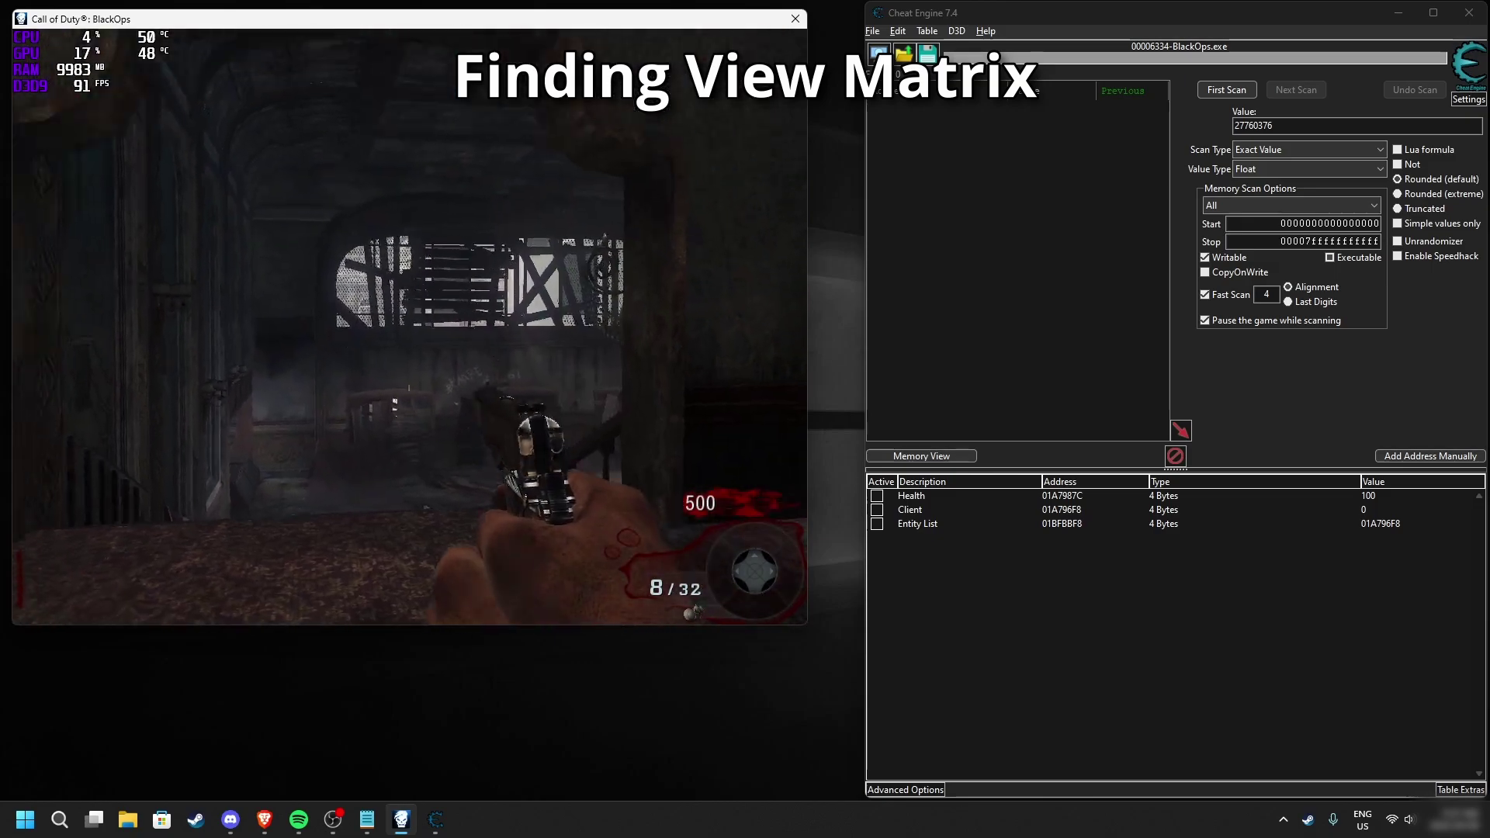
pyautogui.press('Escape')
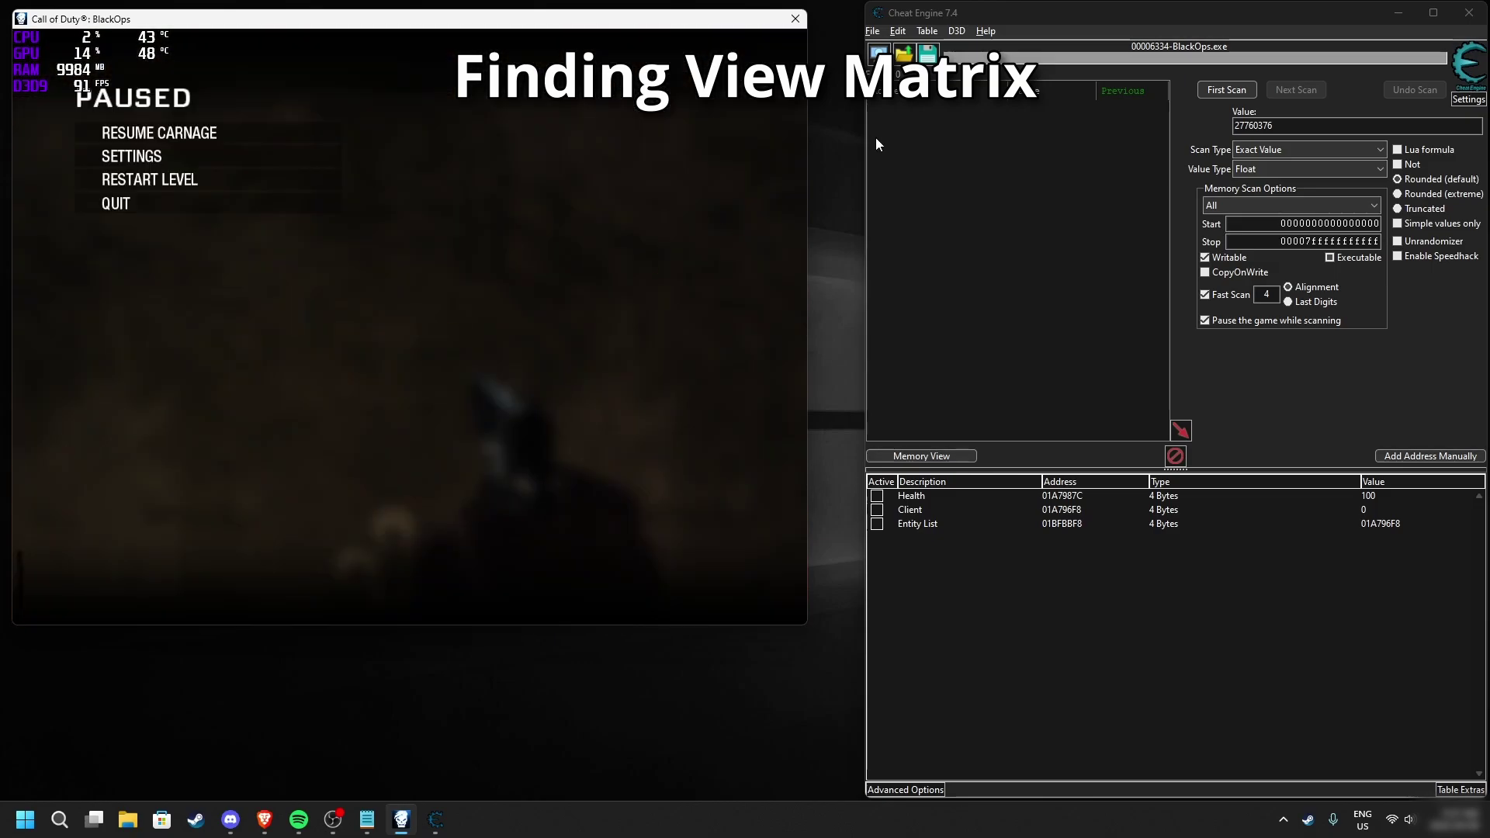
pyautogui.doubleClick(1289, 125)
pyautogui.write('1')
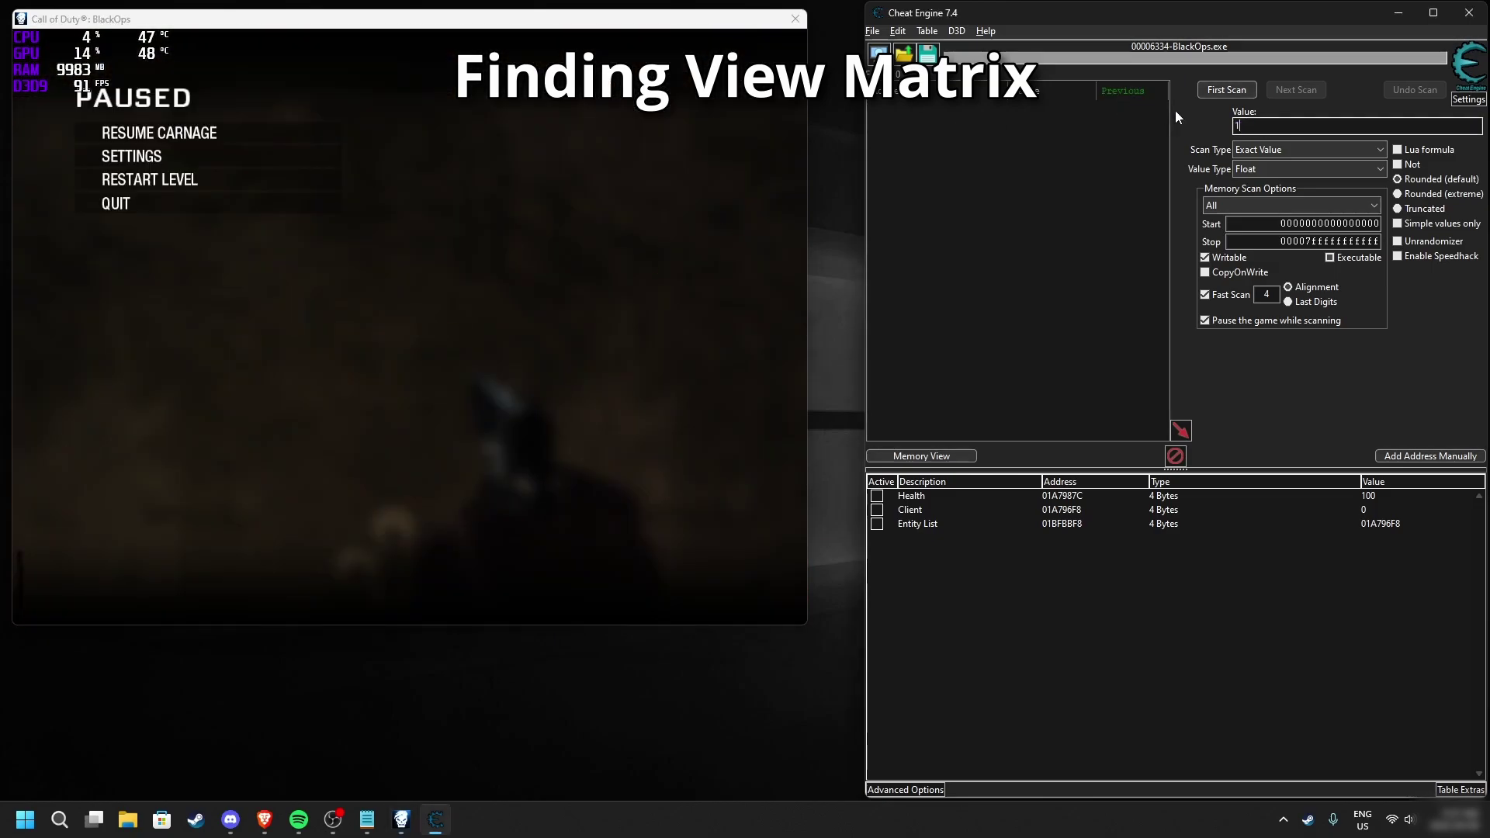
pyautogui.click(1224, 90)
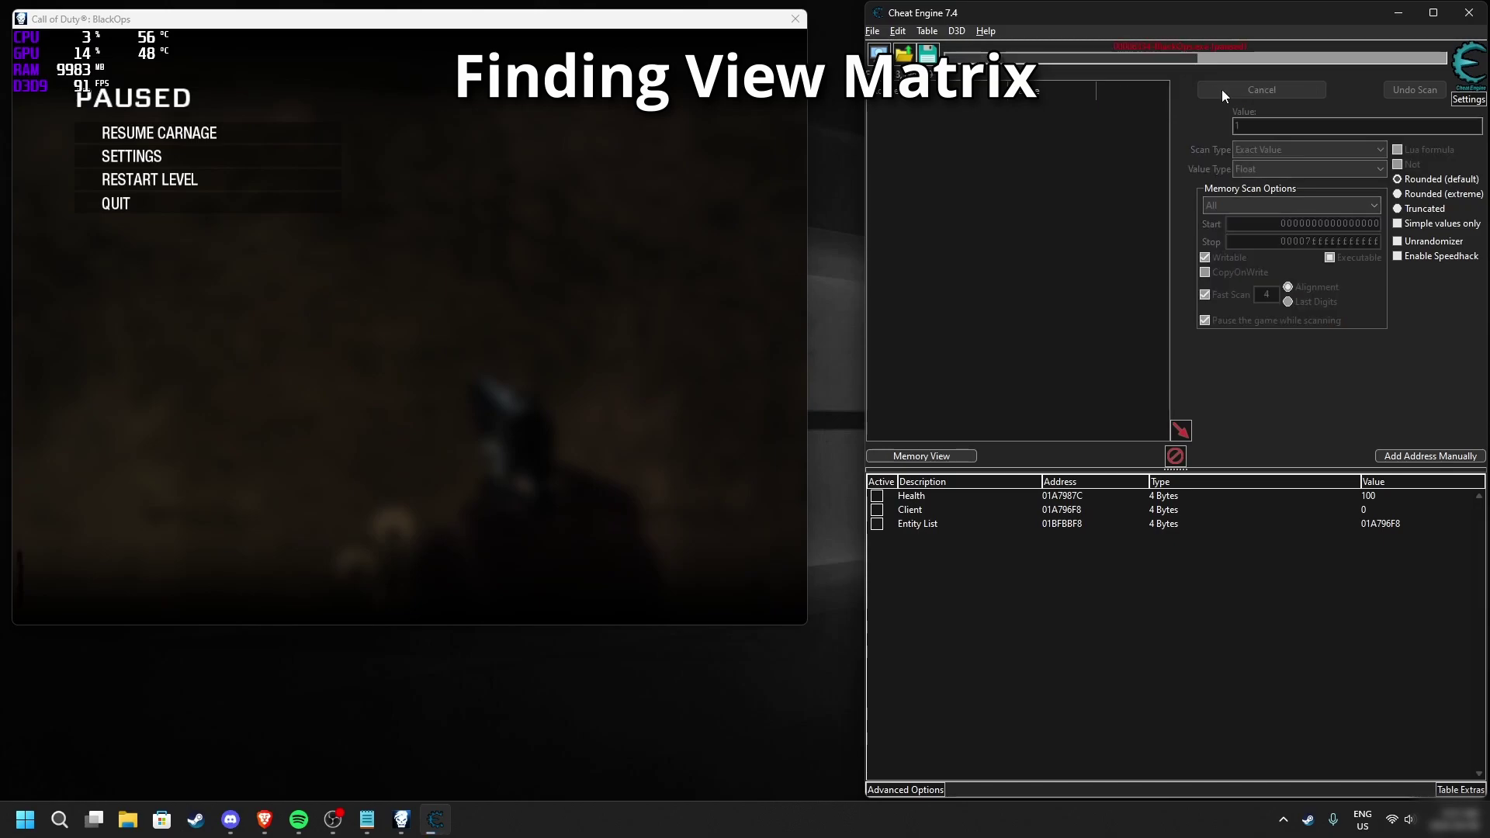
# Aim the player's view straight down, pause the game, and narrow the results with a scan for -1 and an Unchanged value scan.
pyautogui.click(681, 353)
pyautogui.press('Escape')
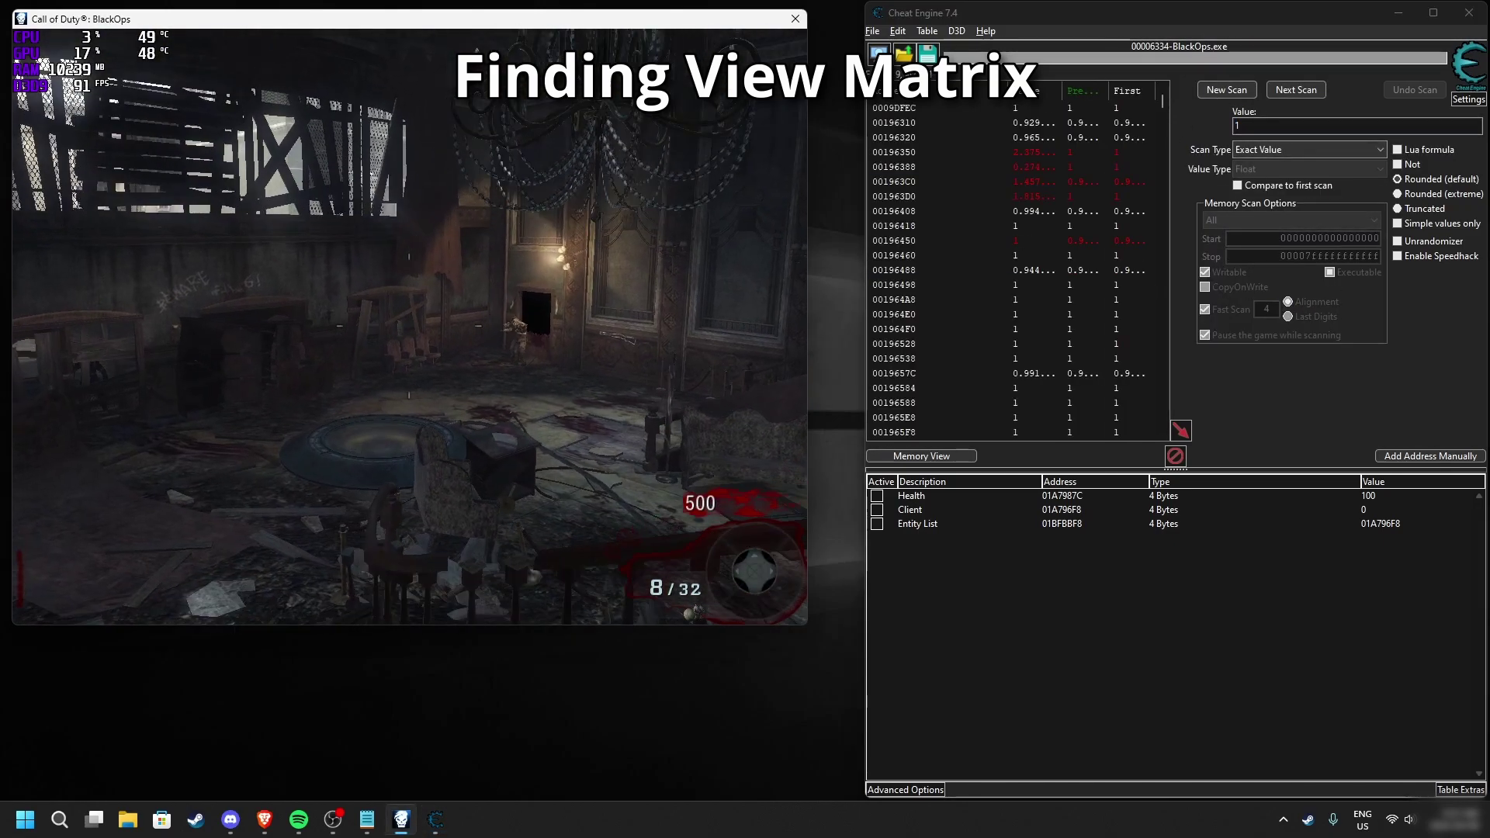
pyautogui.press('w')
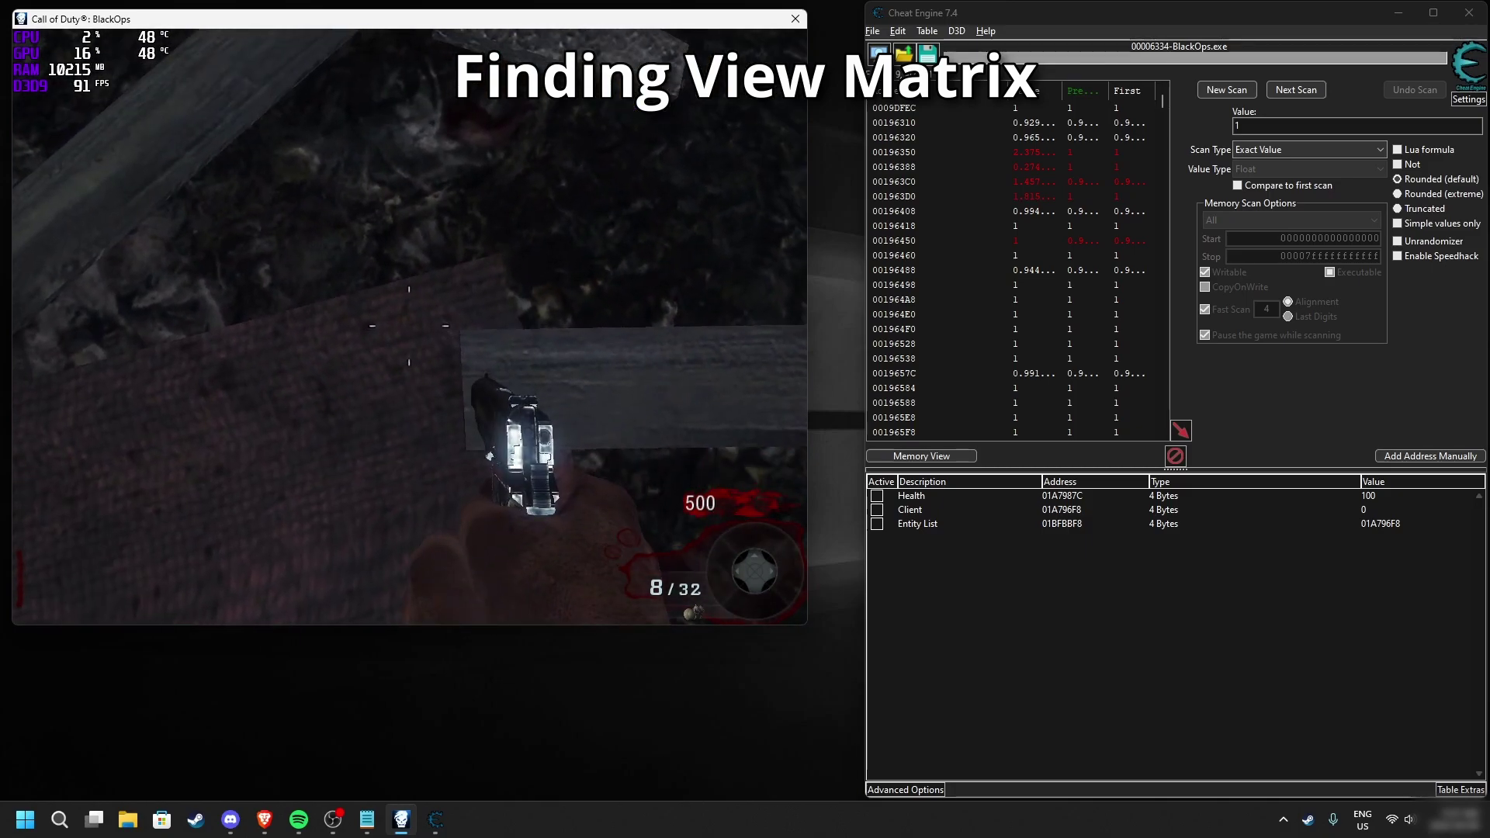
pyautogui.press('Escape')
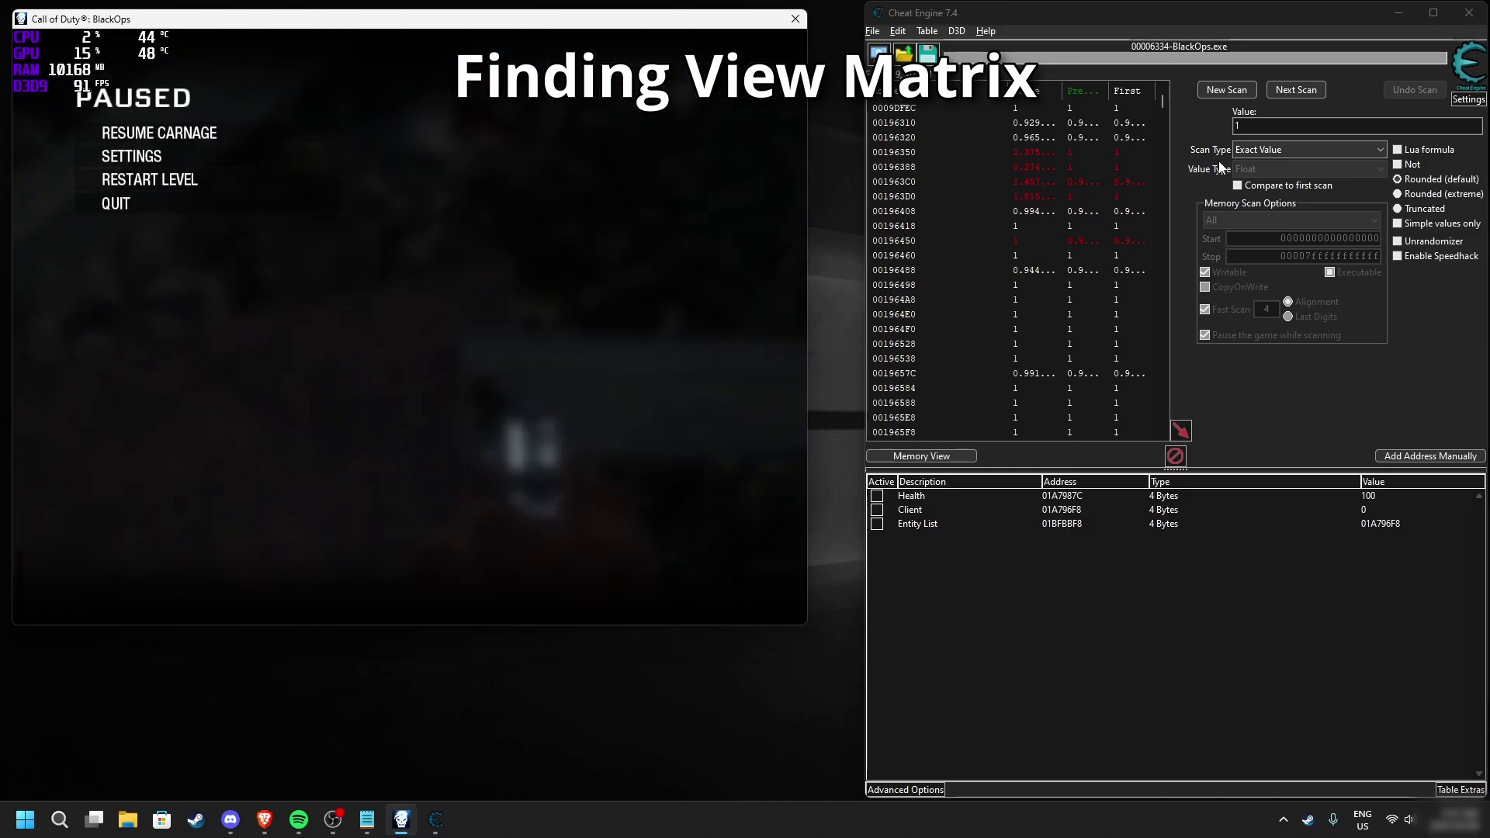
pyautogui.moveTo(1253, 129); pyautogui.dragTo(1190, 124)
pyautogui.write('-1')
pyautogui.press('Return')
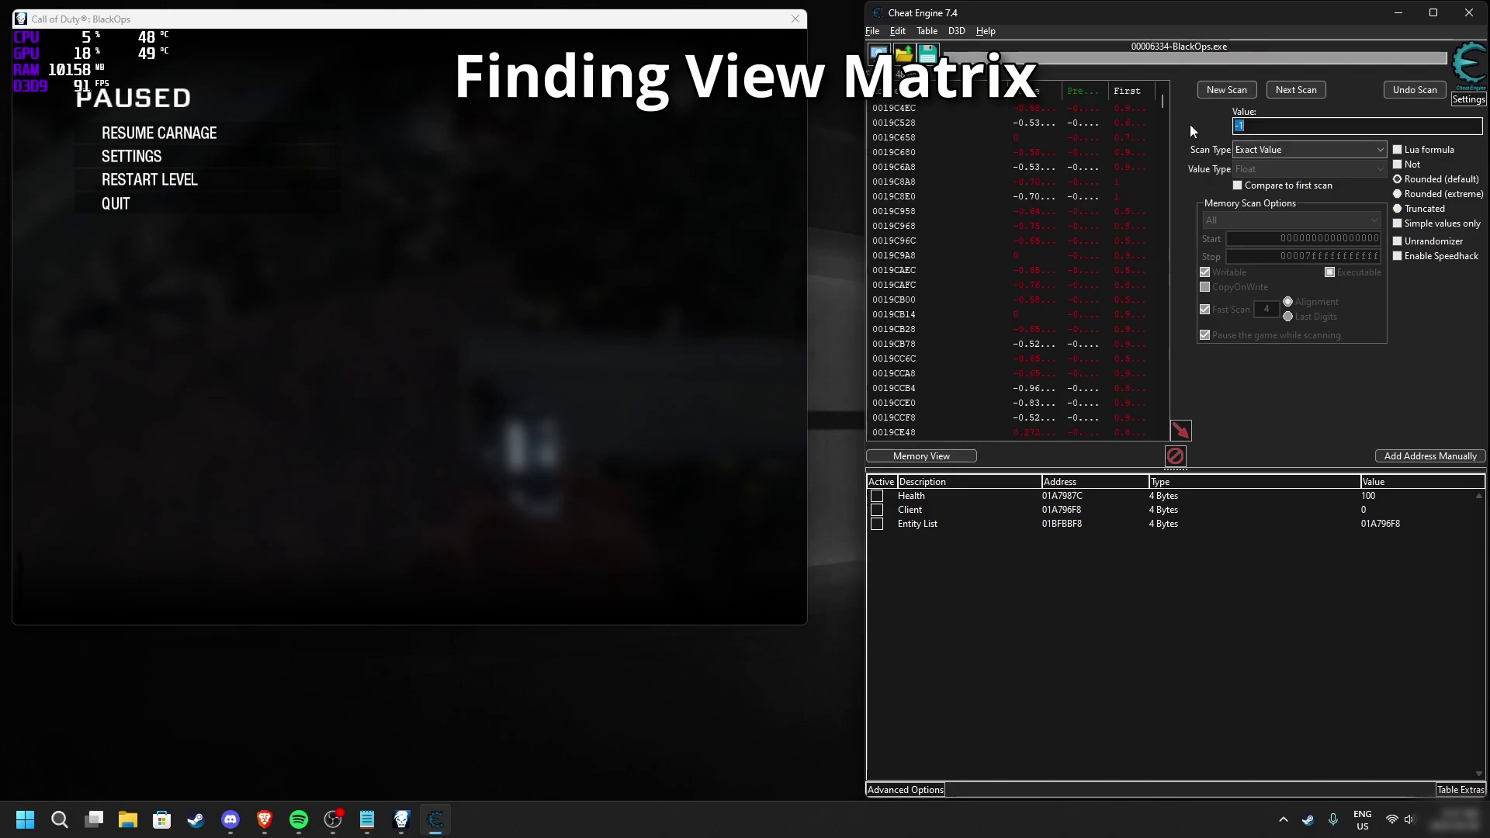
pyautogui.press('Return')
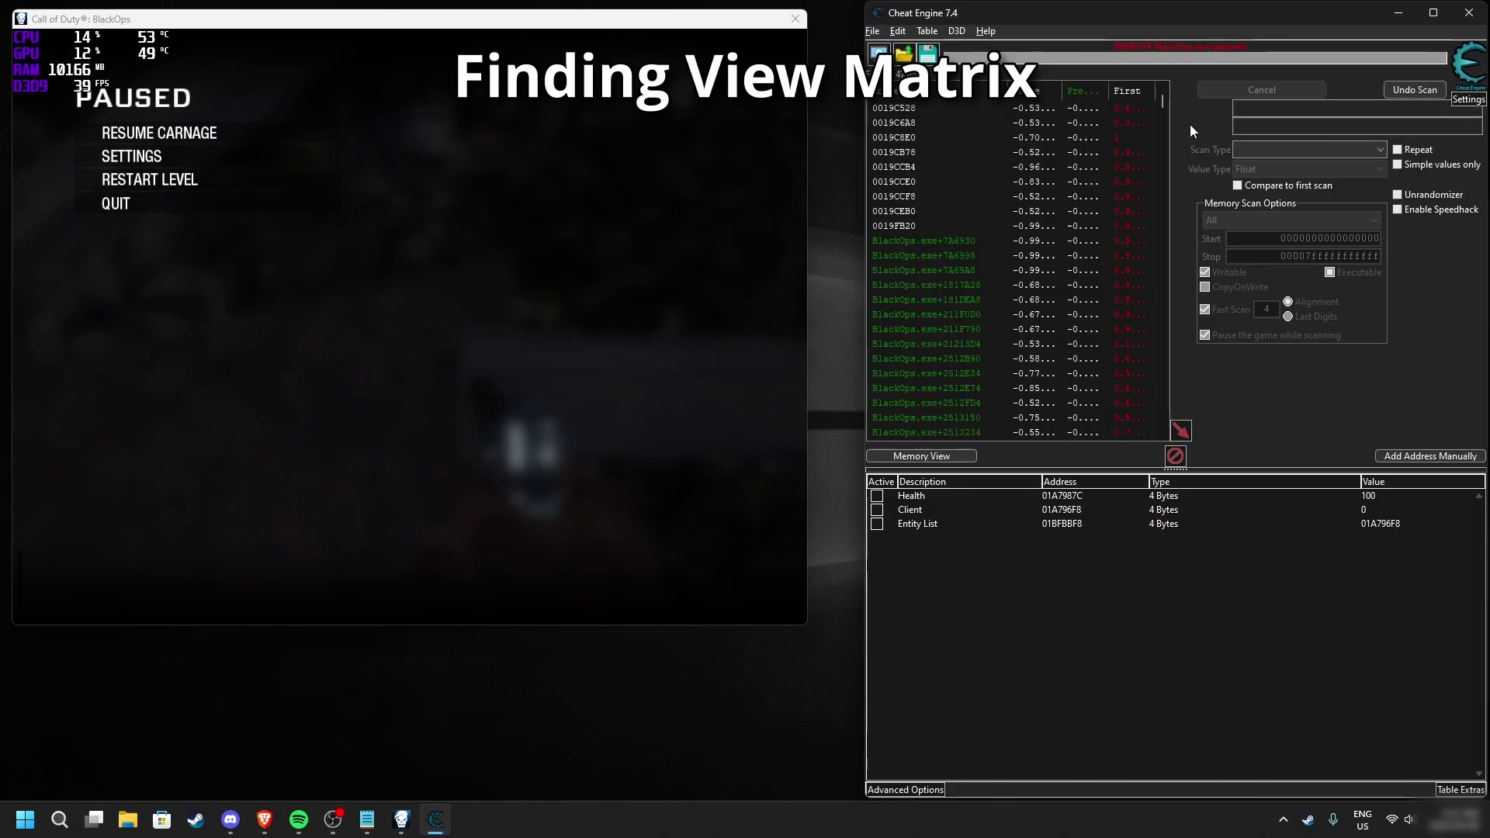
# Aim the player's view up in the game, pause it, and narrow the results with an exact value scan for 1.
pyautogui.click(554, 291)
pyautogui.press('Escape')
pyautogui.press('w')
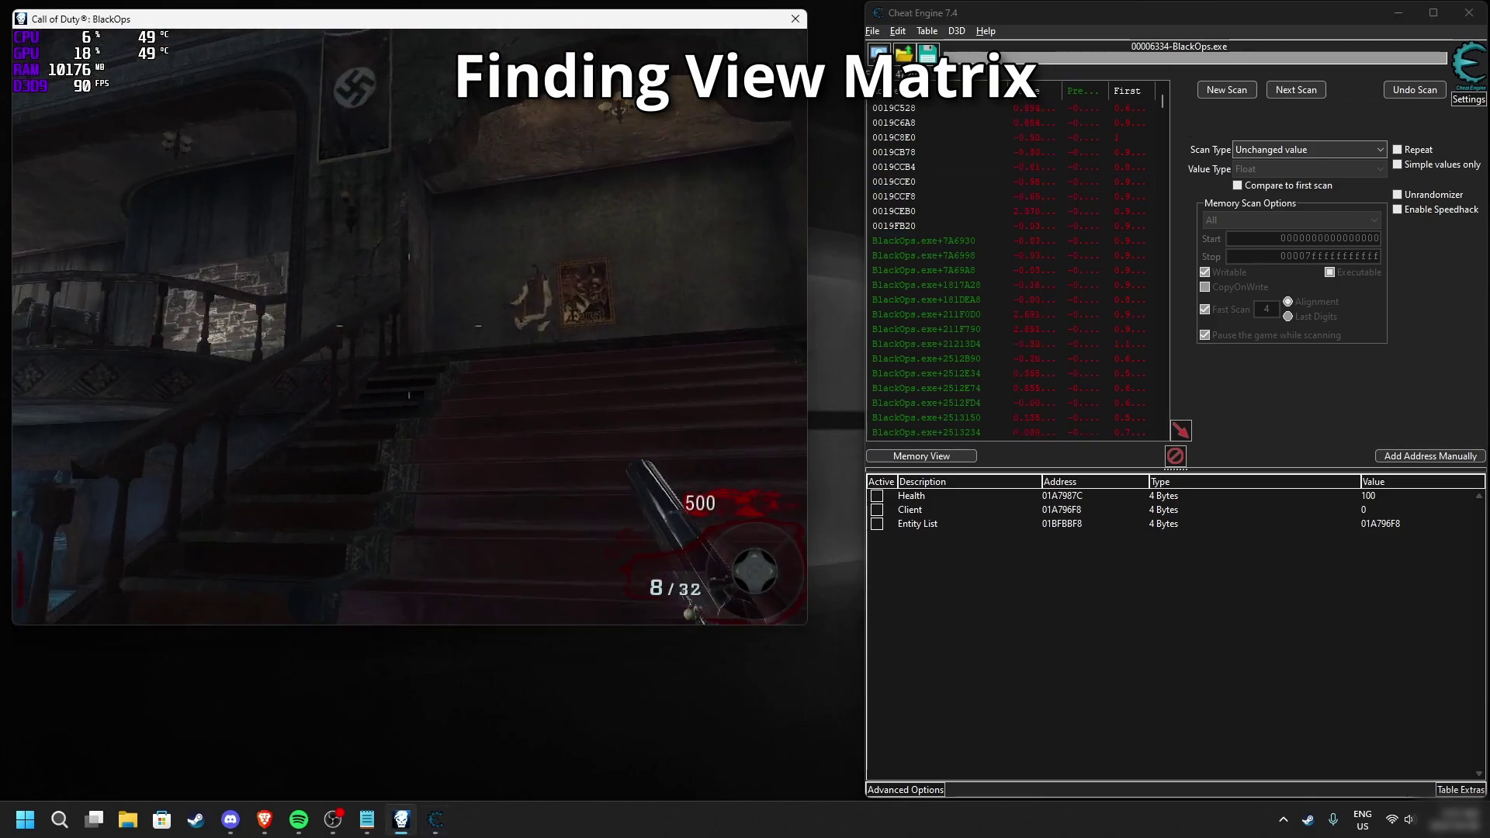
pyautogui.press('w')
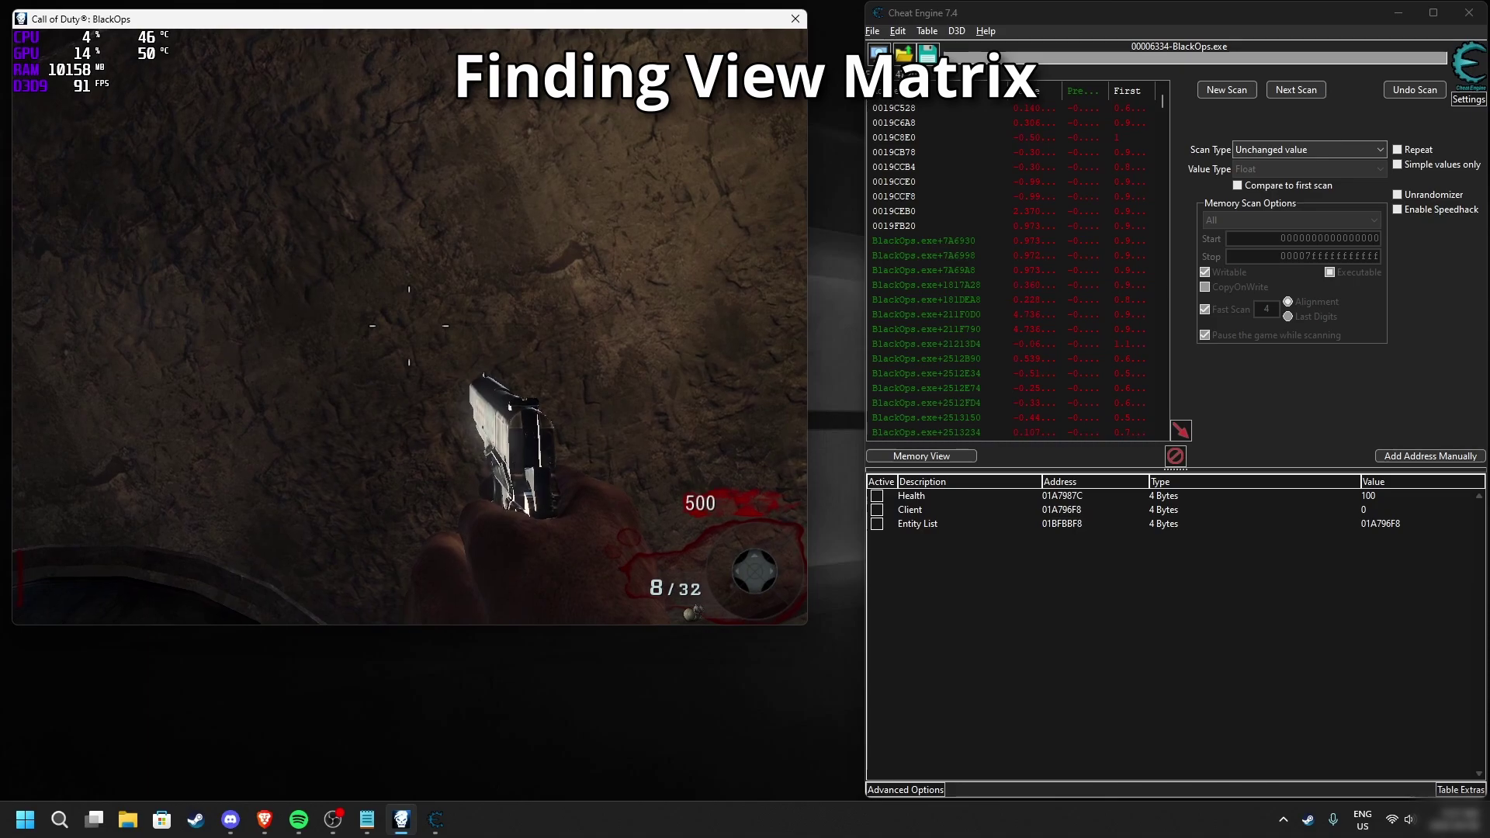
pyautogui.press('Escape')
pyautogui.click(1305, 149)
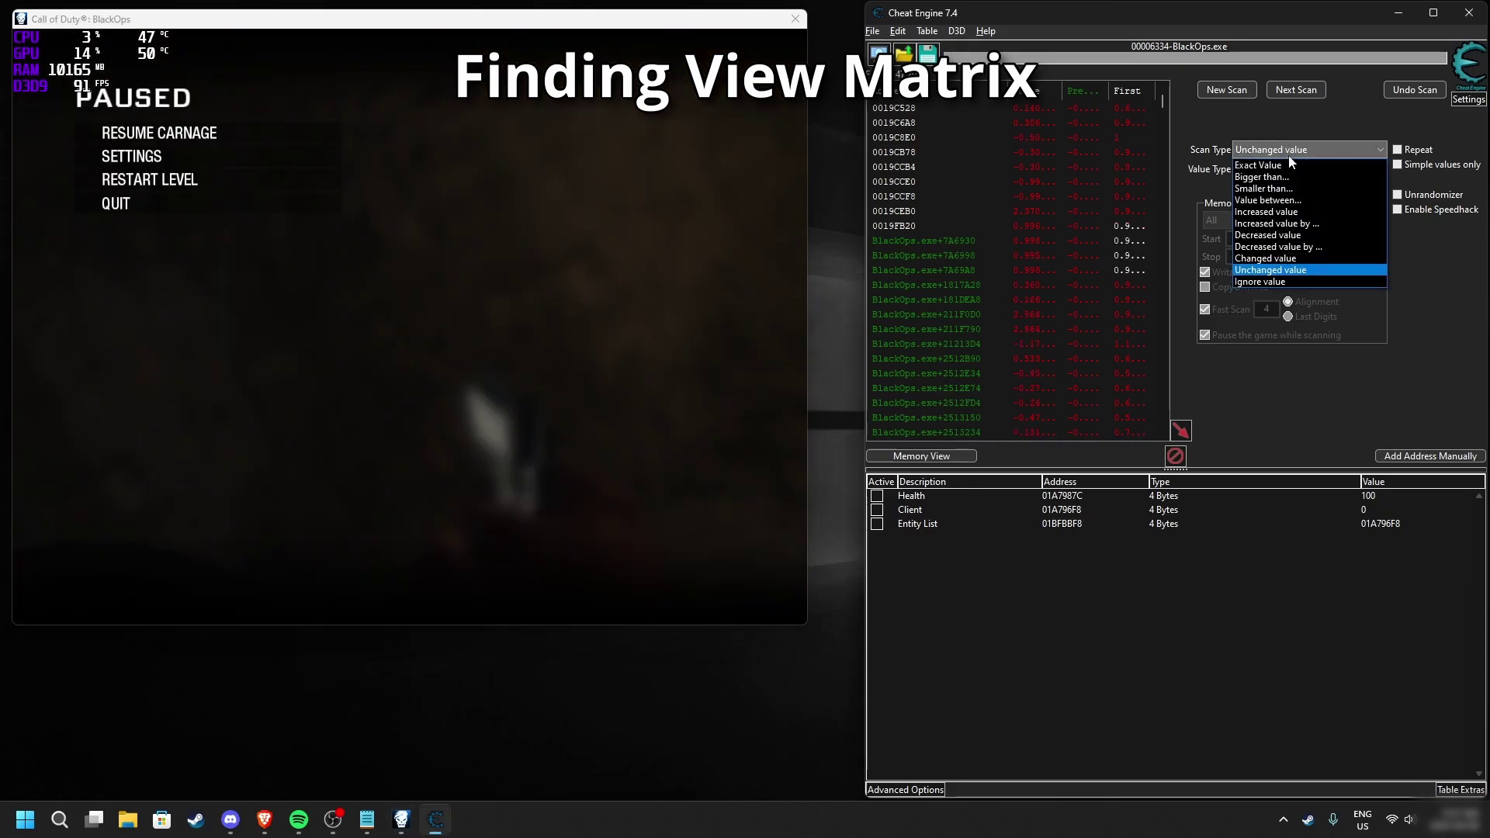
pyautogui.click(1286, 165)
pyautogui.click(1306, 90)
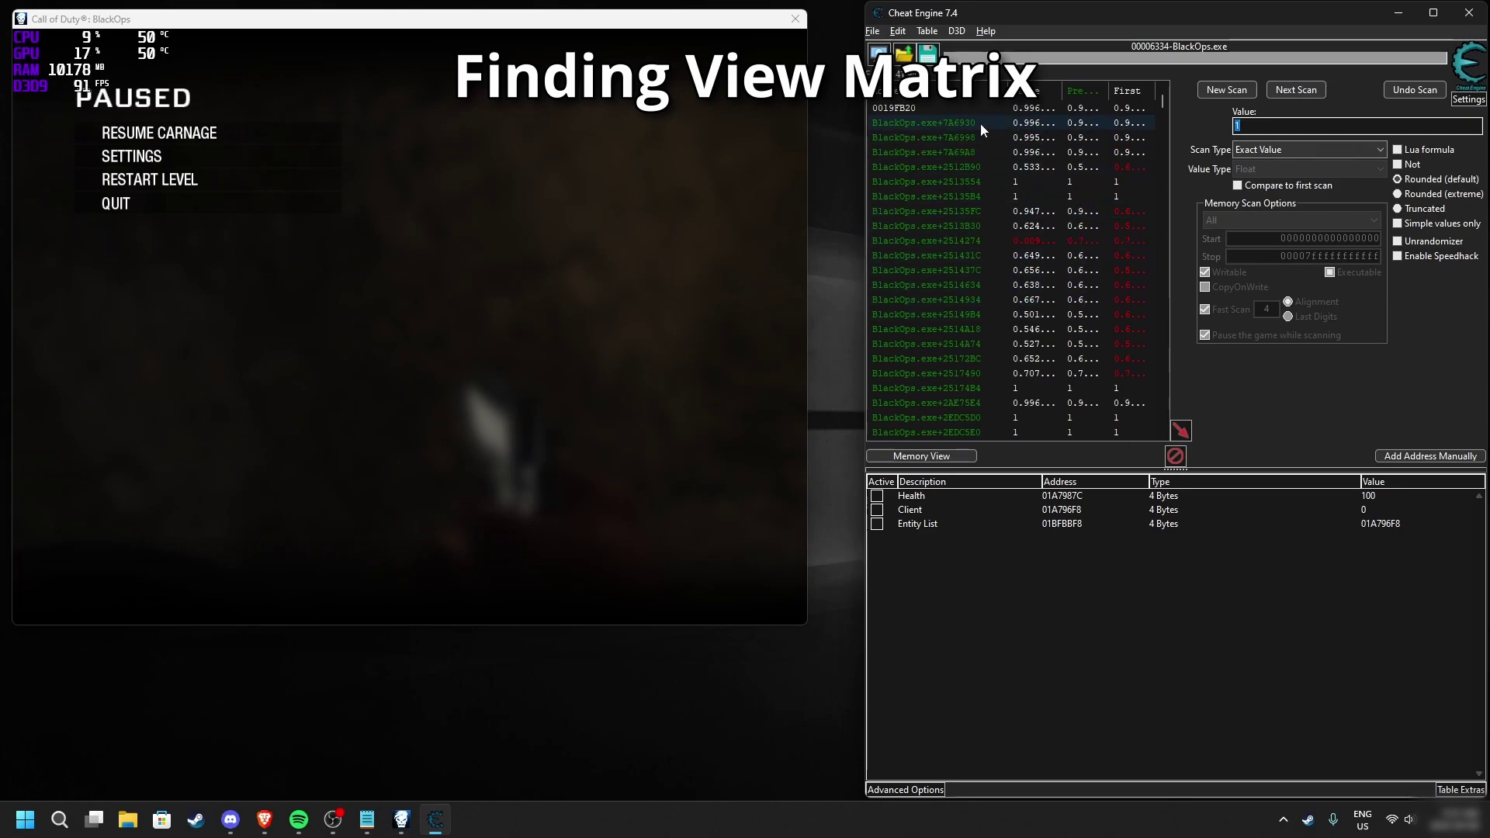
# Remove the result 0019FB20, add BlackOps.exe+7A6998 to the address list, and clear the scan results with a new scan.
pyautogui.click(900, 108)
pyautogui.rightClick(998, 107)
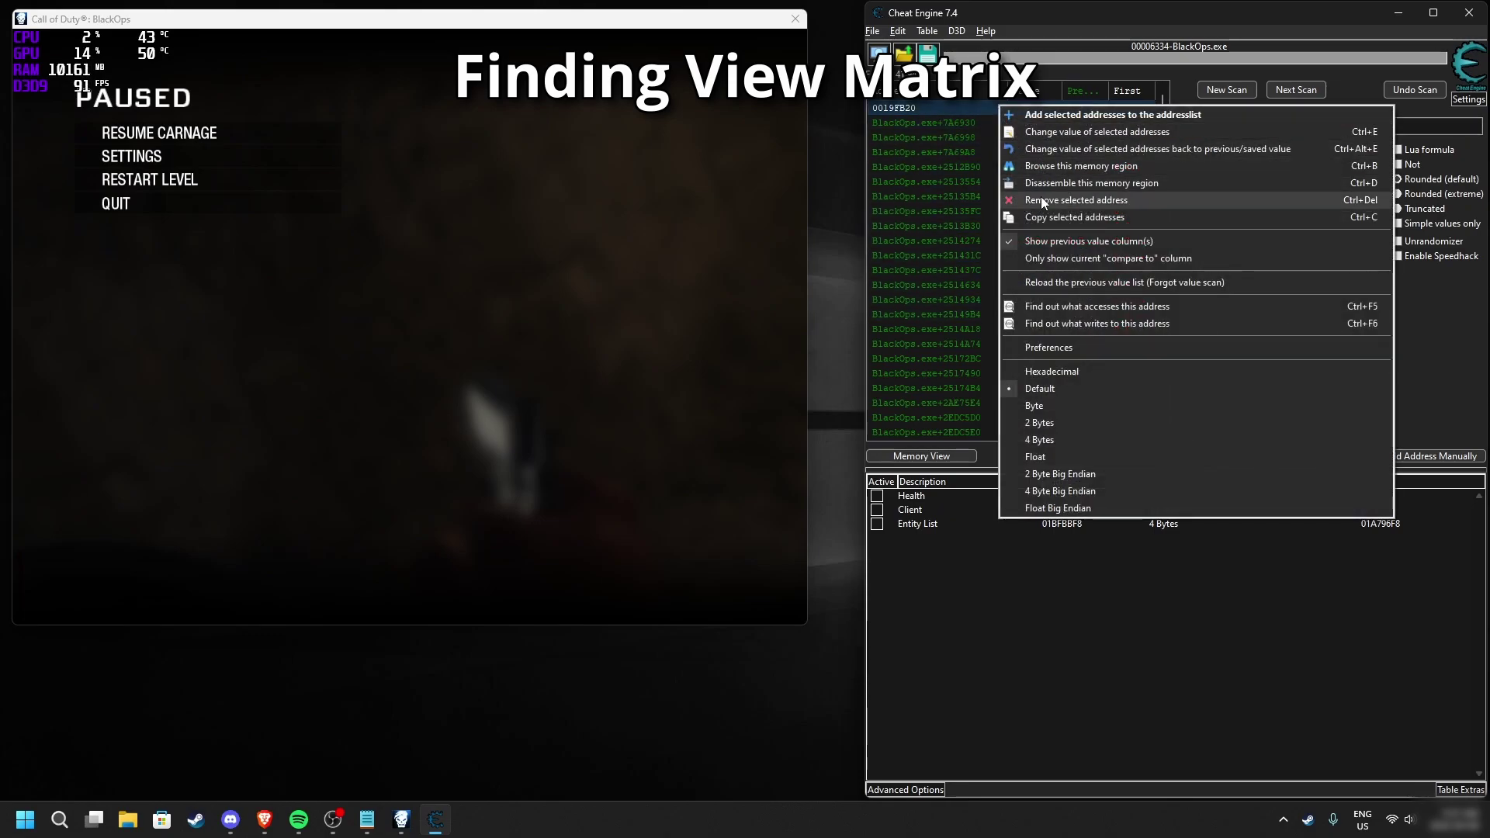
pyautogui.click(1041, 197)
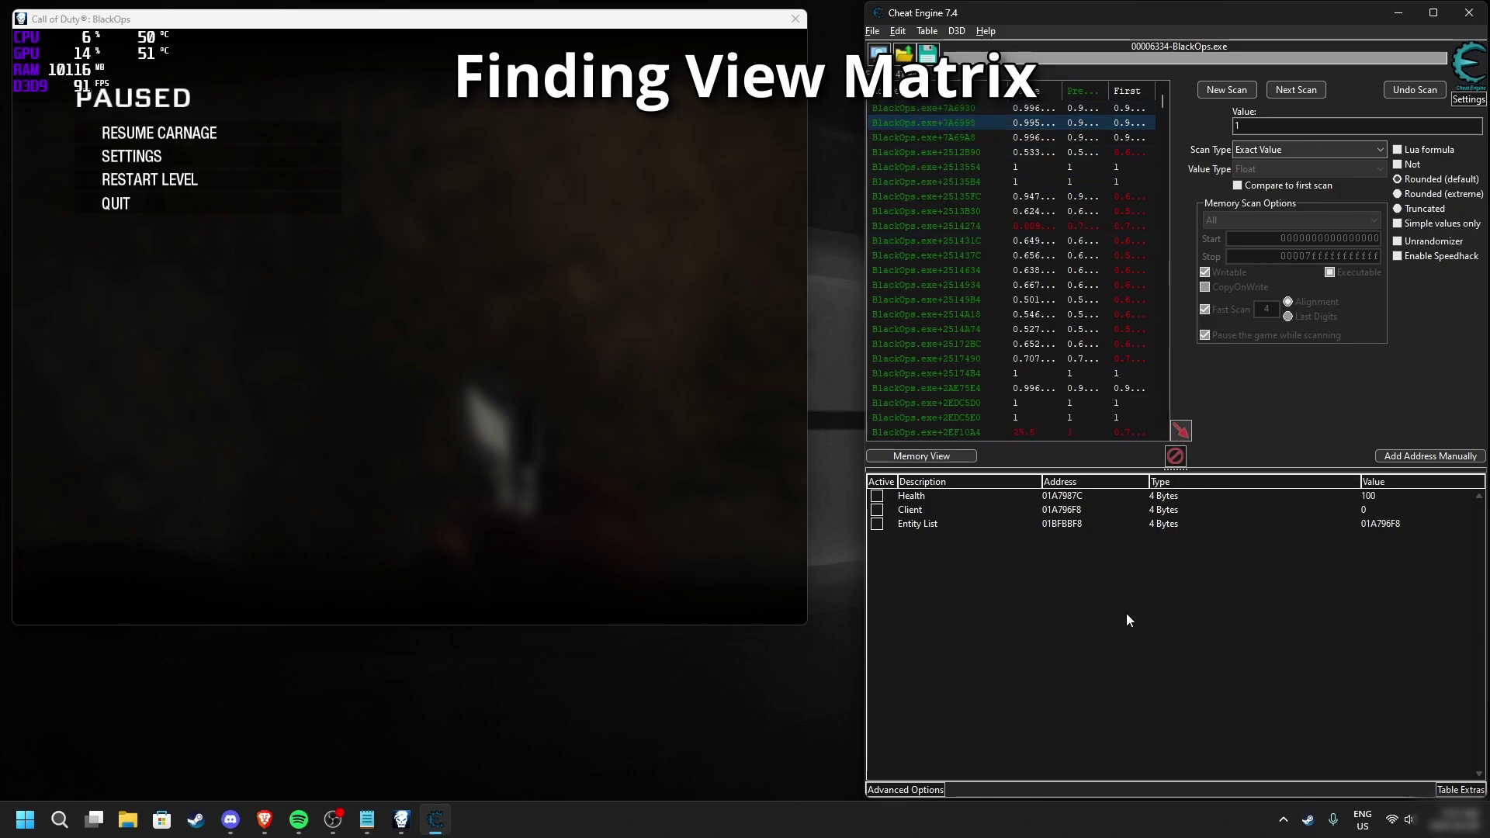
pyautogui.click(1184, 434)
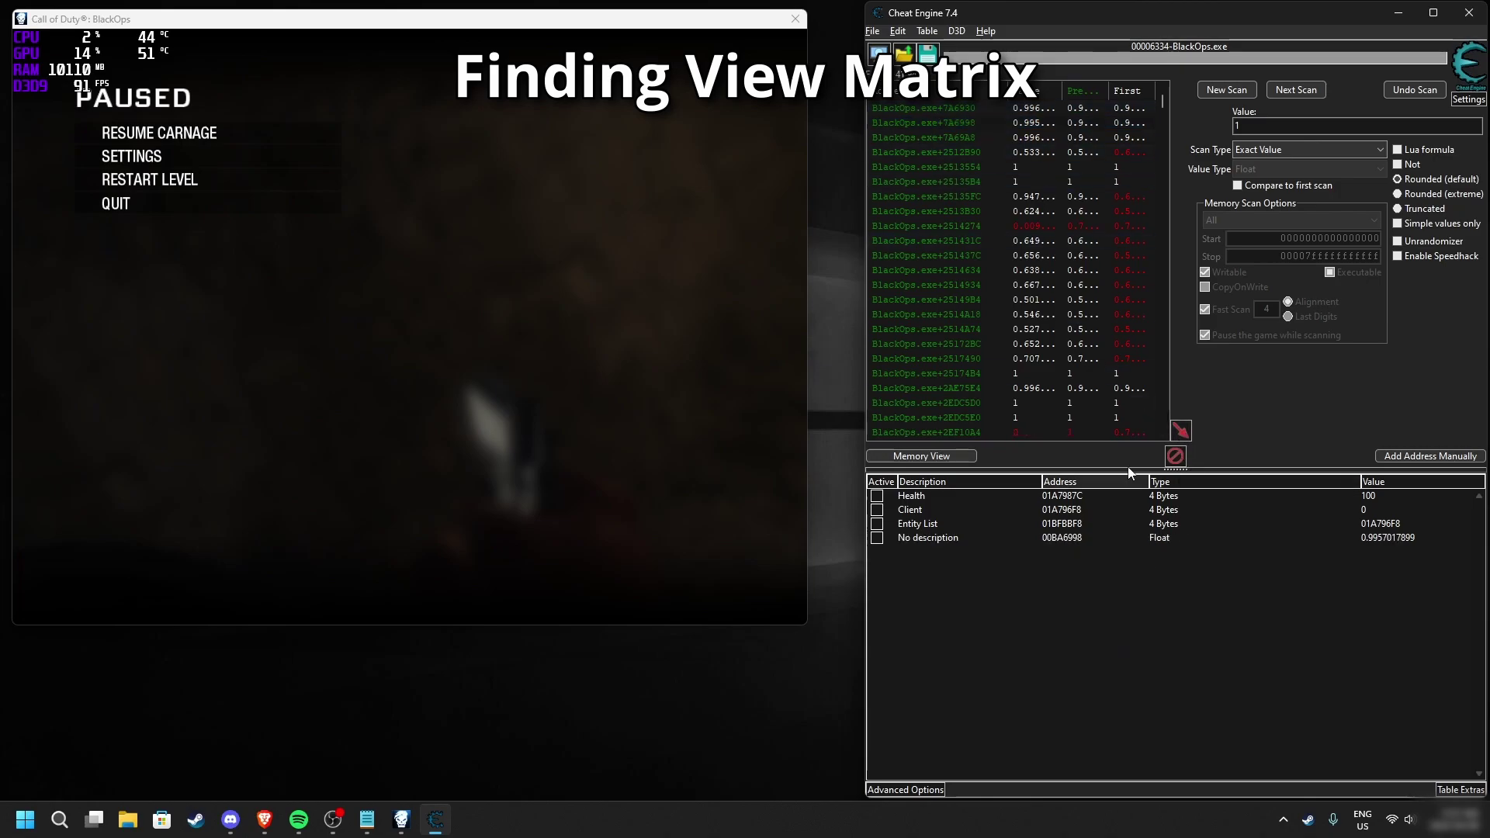
pyautogui.click(1226, 89)
# Browse the memory region of address 00BA6998, enlarge the hex view, and set its display type to Float.
pyautogui.rightClick(1079, 537)
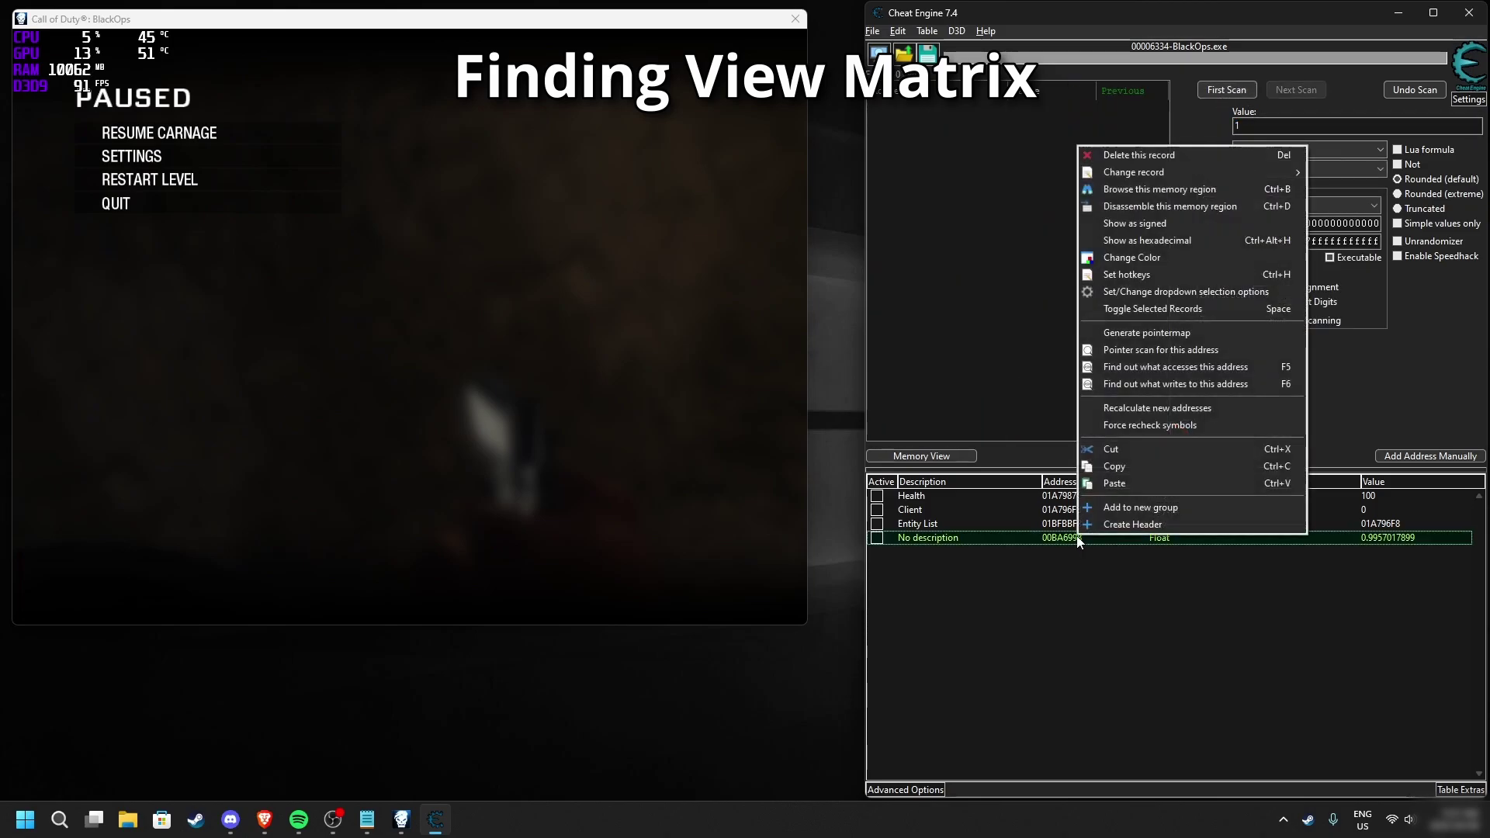
pyautogui.click(1168, 191)
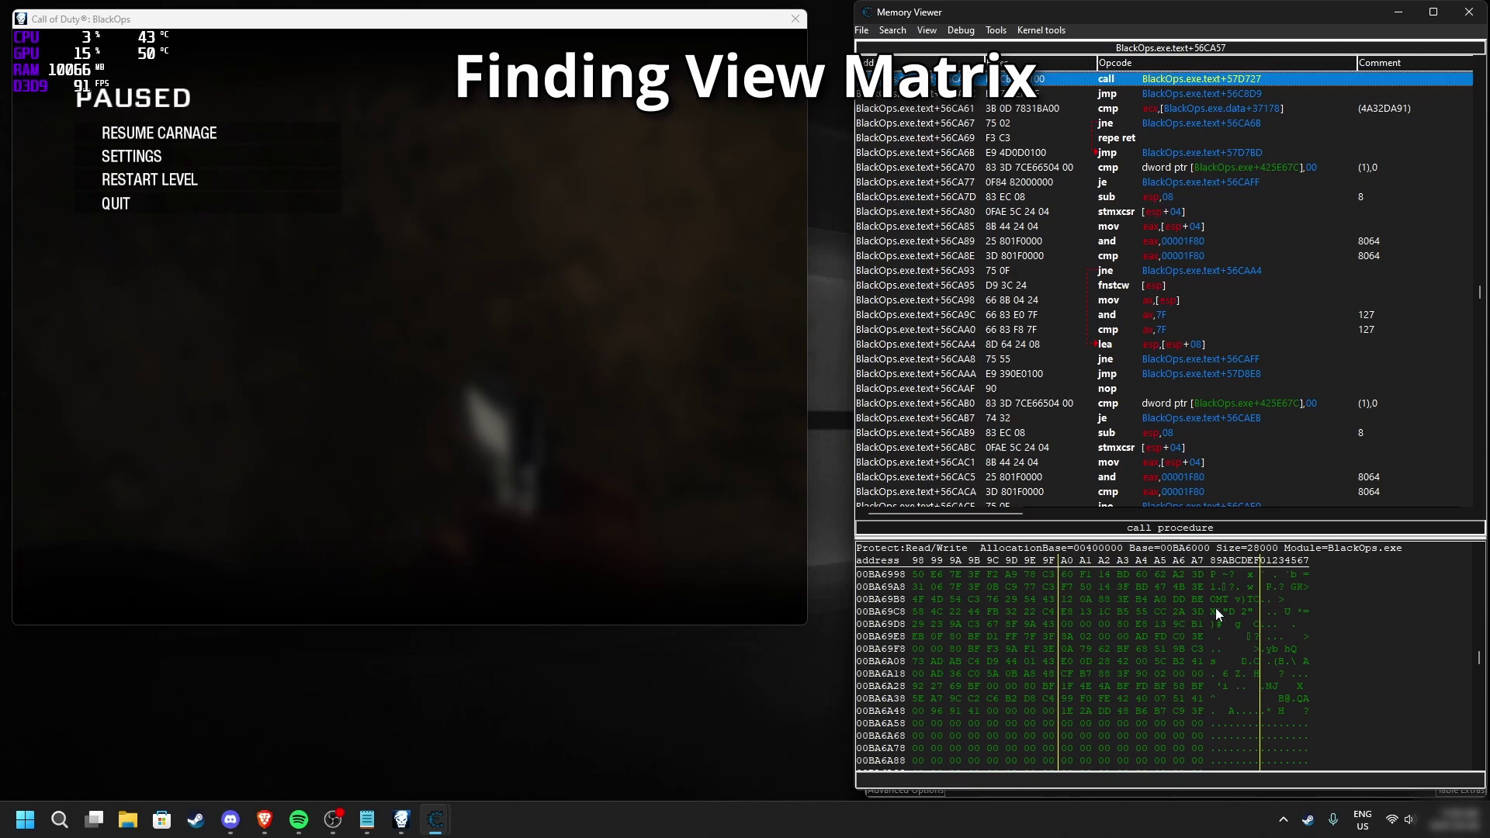
pyautogui.moveTo(1195, 536); pyautogui.dragTo(1195, 214)
pyautogui.click(1245, 329)
pyautogui.rightClick(1245, 329)
pyautogui.moveTo(1366, 458)
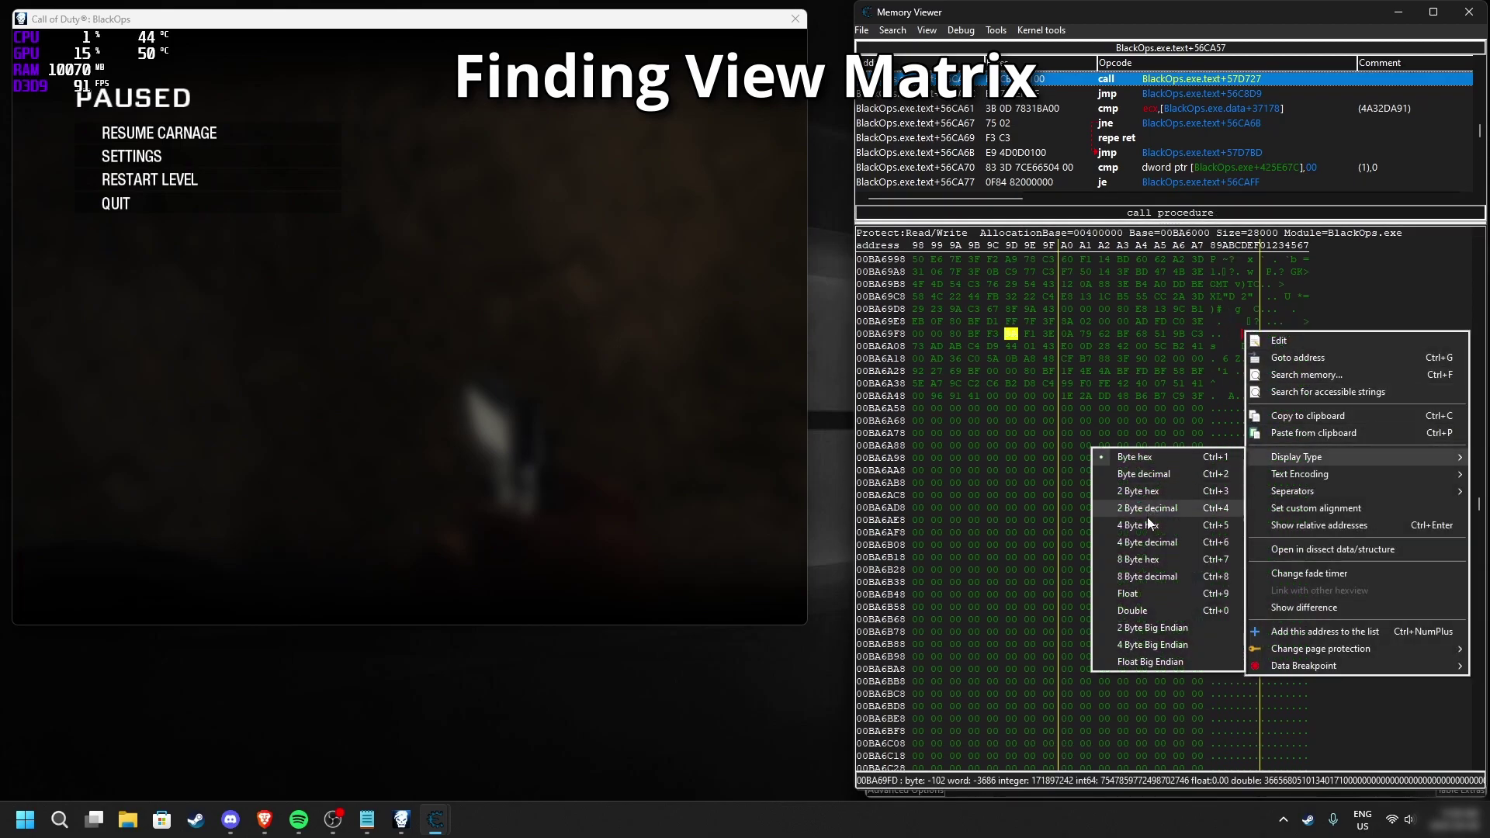
pyautogui.click(1147, 590)
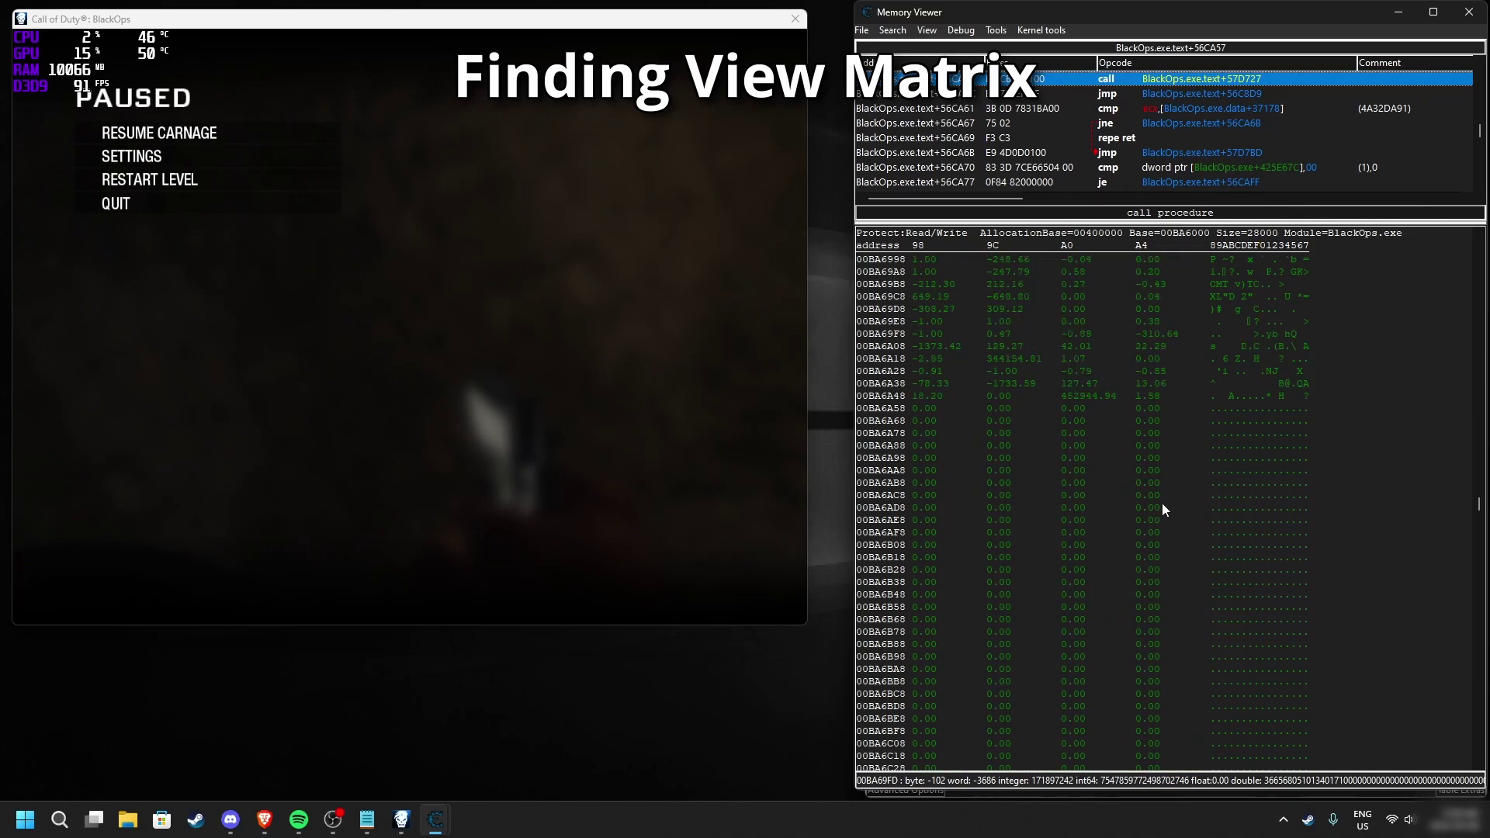
# Turn the player's view in the game and examine how the floats around 00BA6998 change.
pyautogui.scroll(3, 1157, 520)
pyautogui.click(436, 356)
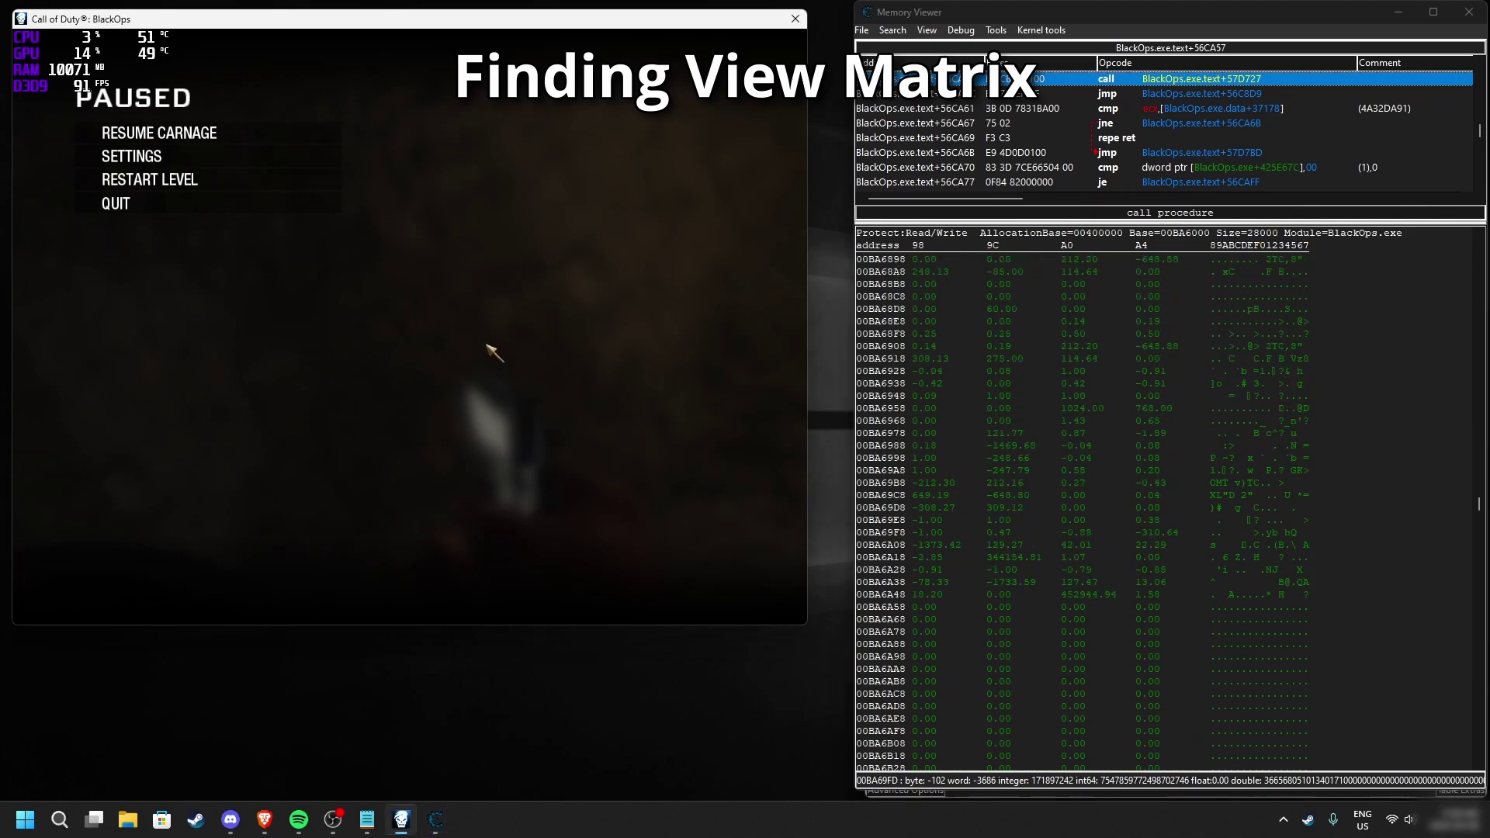
pyautogui.press('Escape')
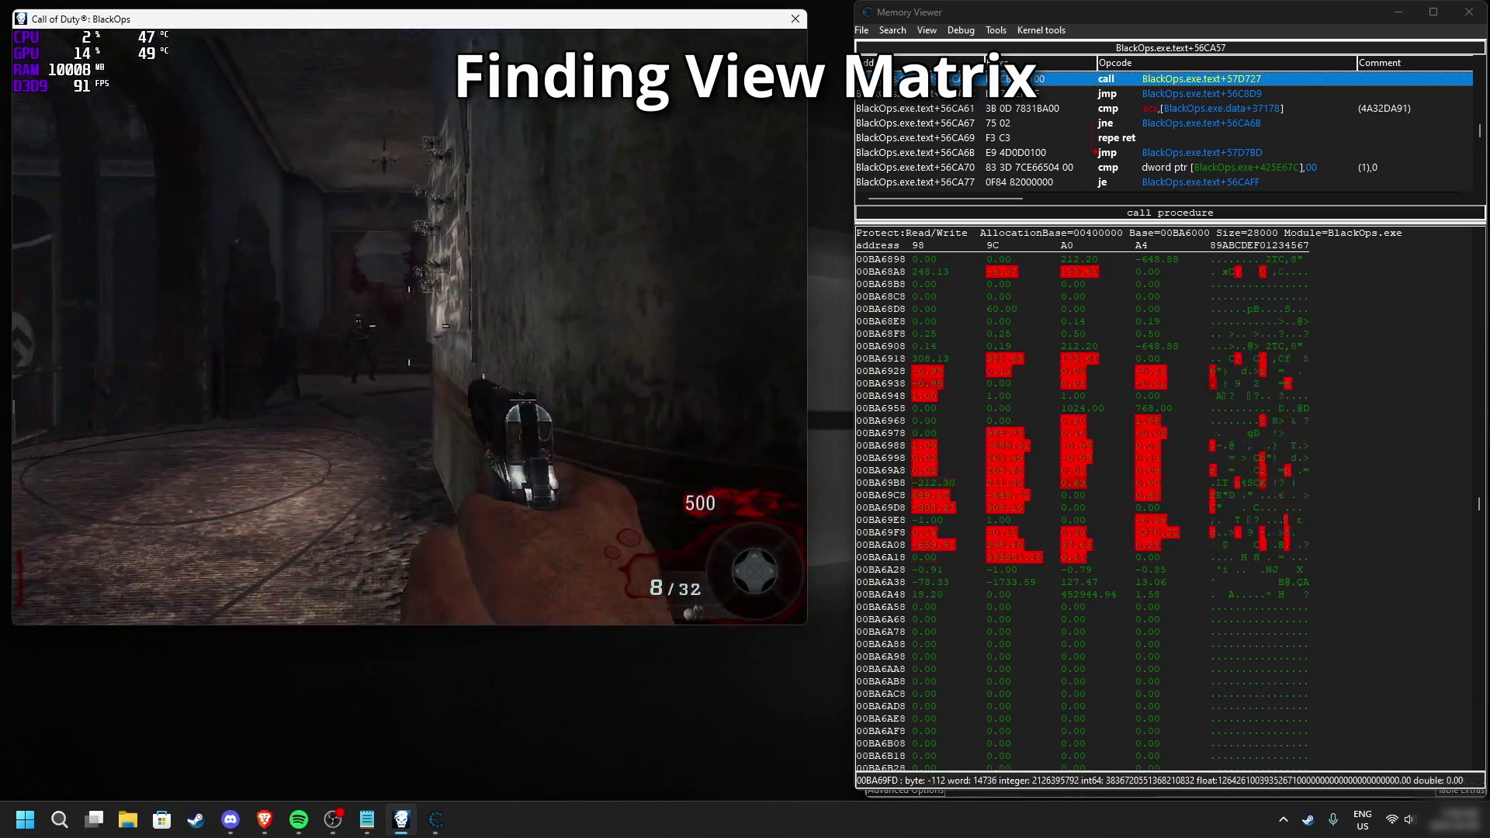
pyautogui.press('Escape')
pyautogui.click(894, 462)
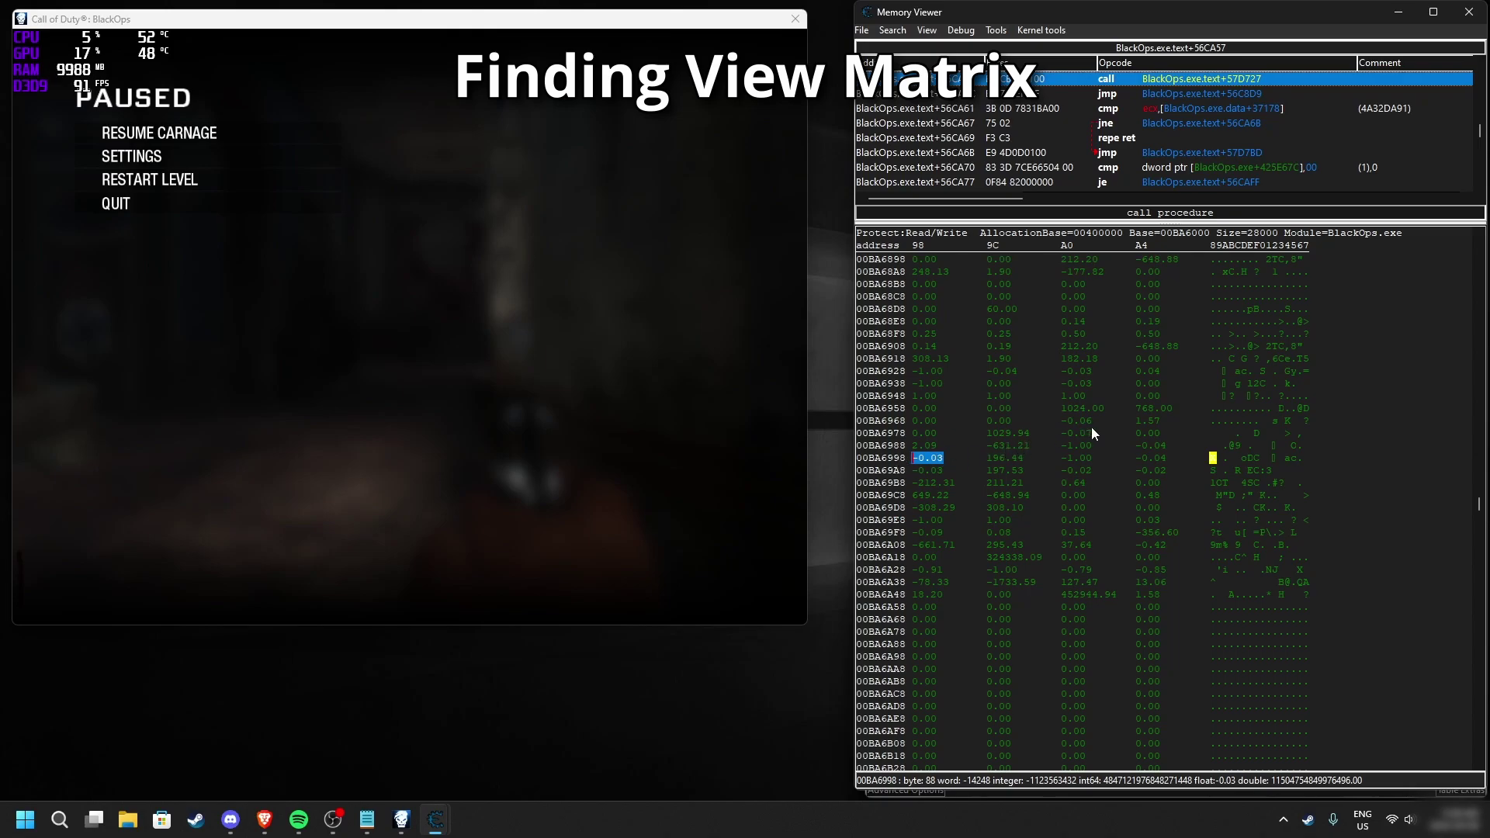
# Select the floats from 00BA6970 to 00BA699C and watch how they react as the player looks around and moves.
pyautogui.click(574, 366)
pyautogui.press('Escape')
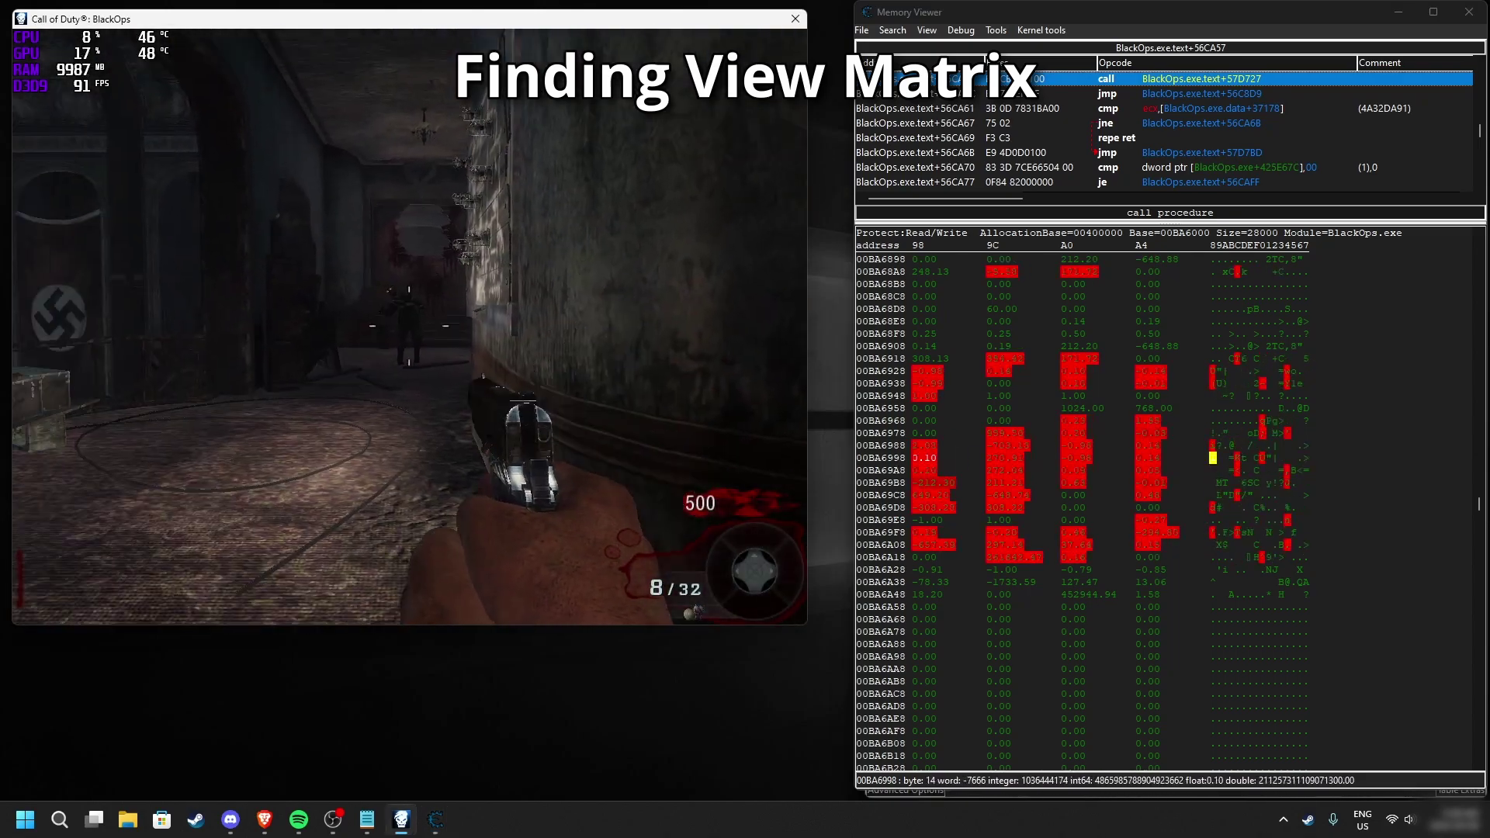
pyautogui.press('Escape')
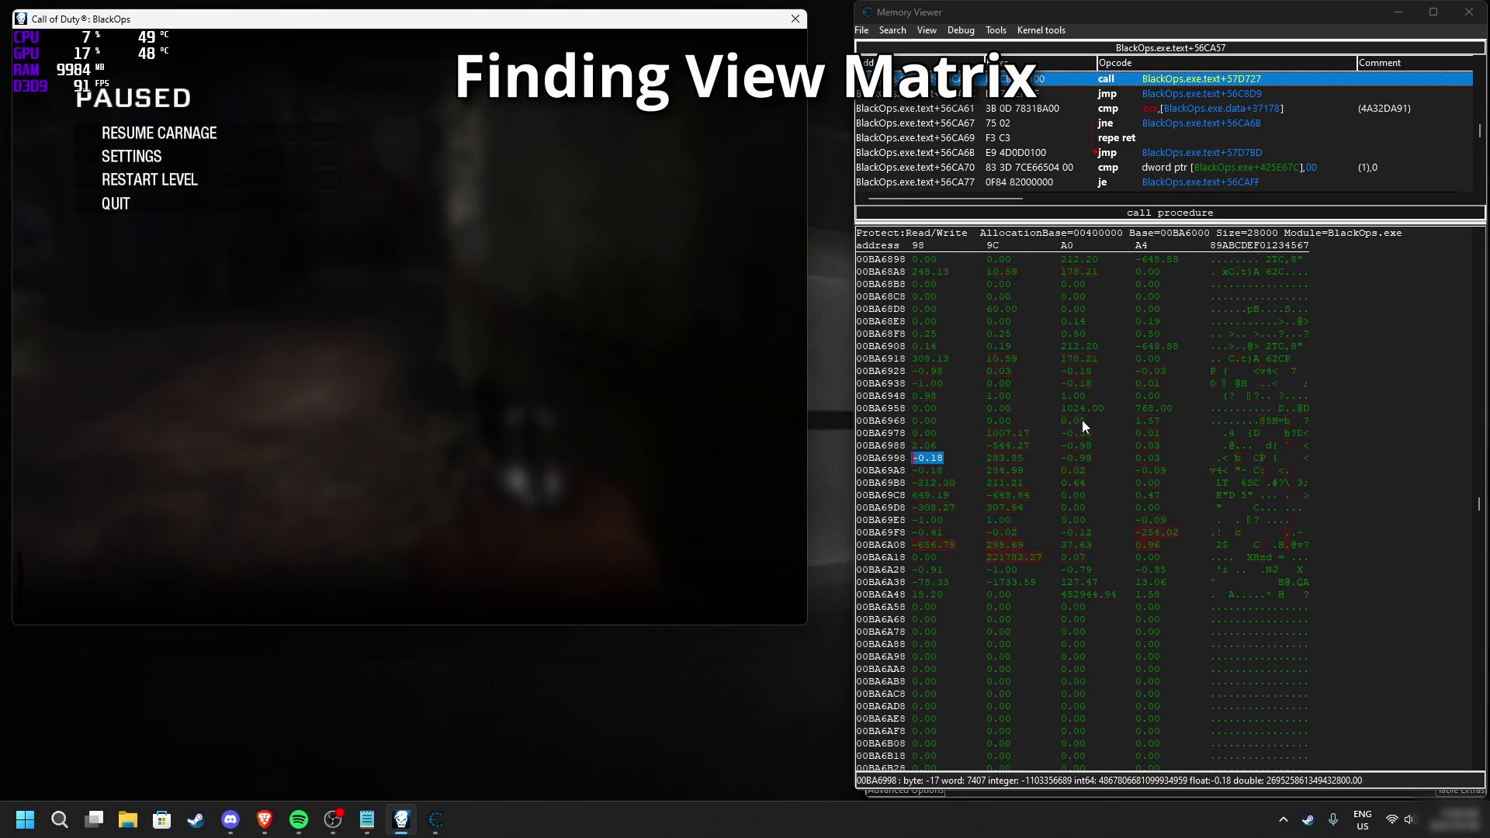
pyautogui.moveTo(1081, 421); pyautogui.dragTo(1013, 458)
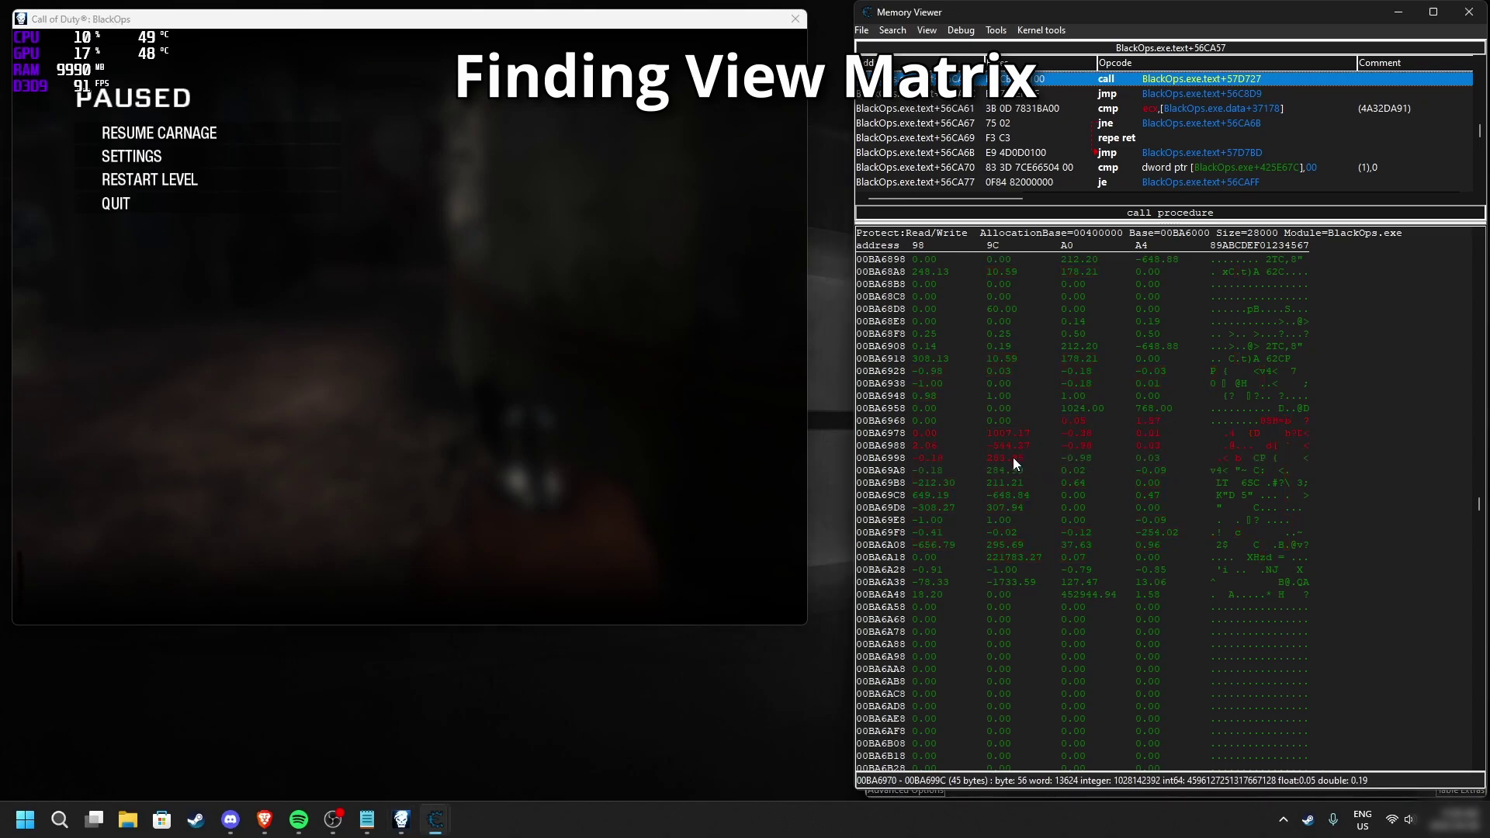
pyautogui.click(666, 476)
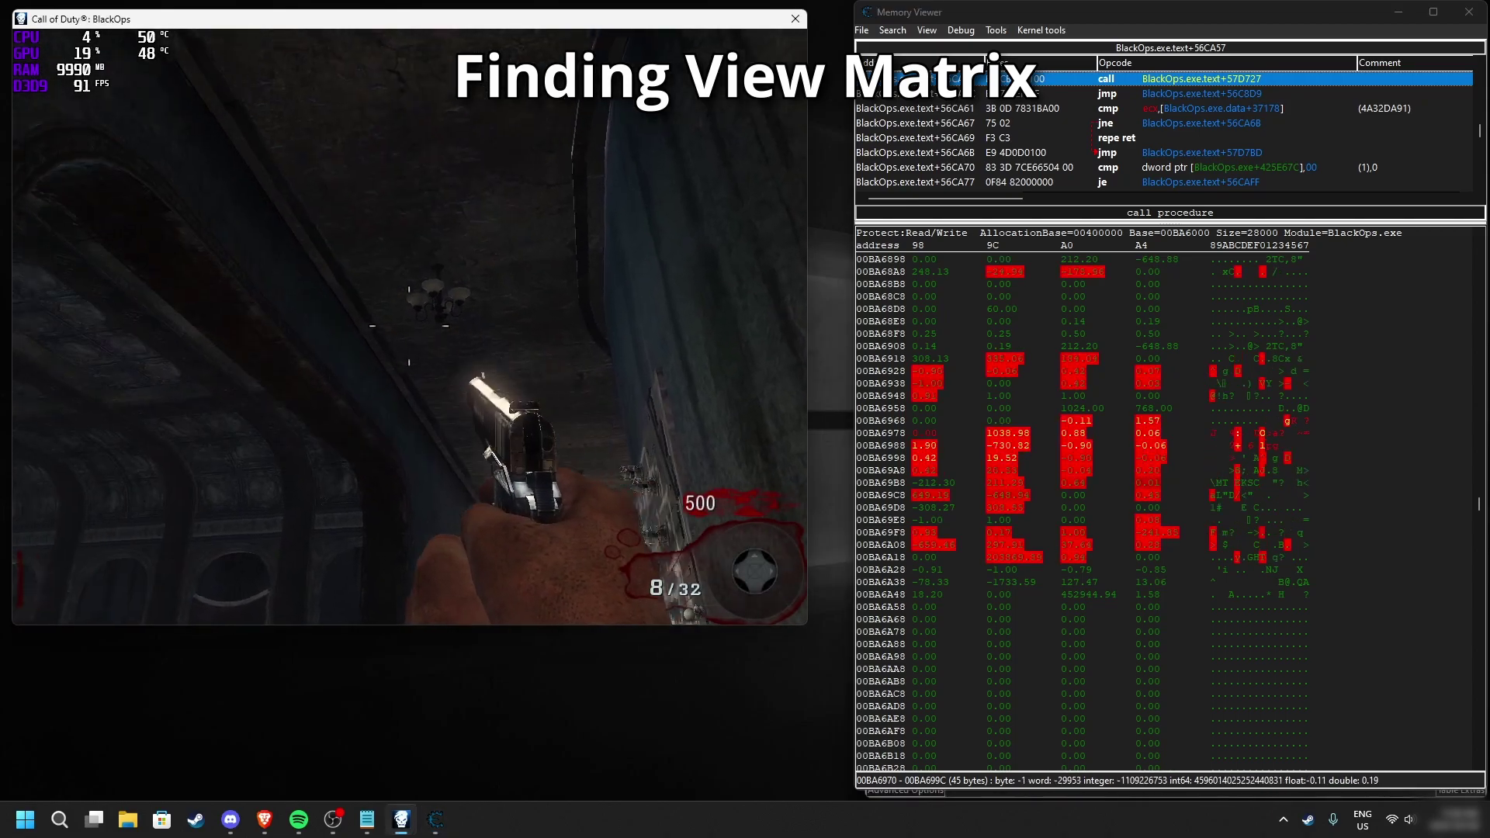
pyautogui.press('s')
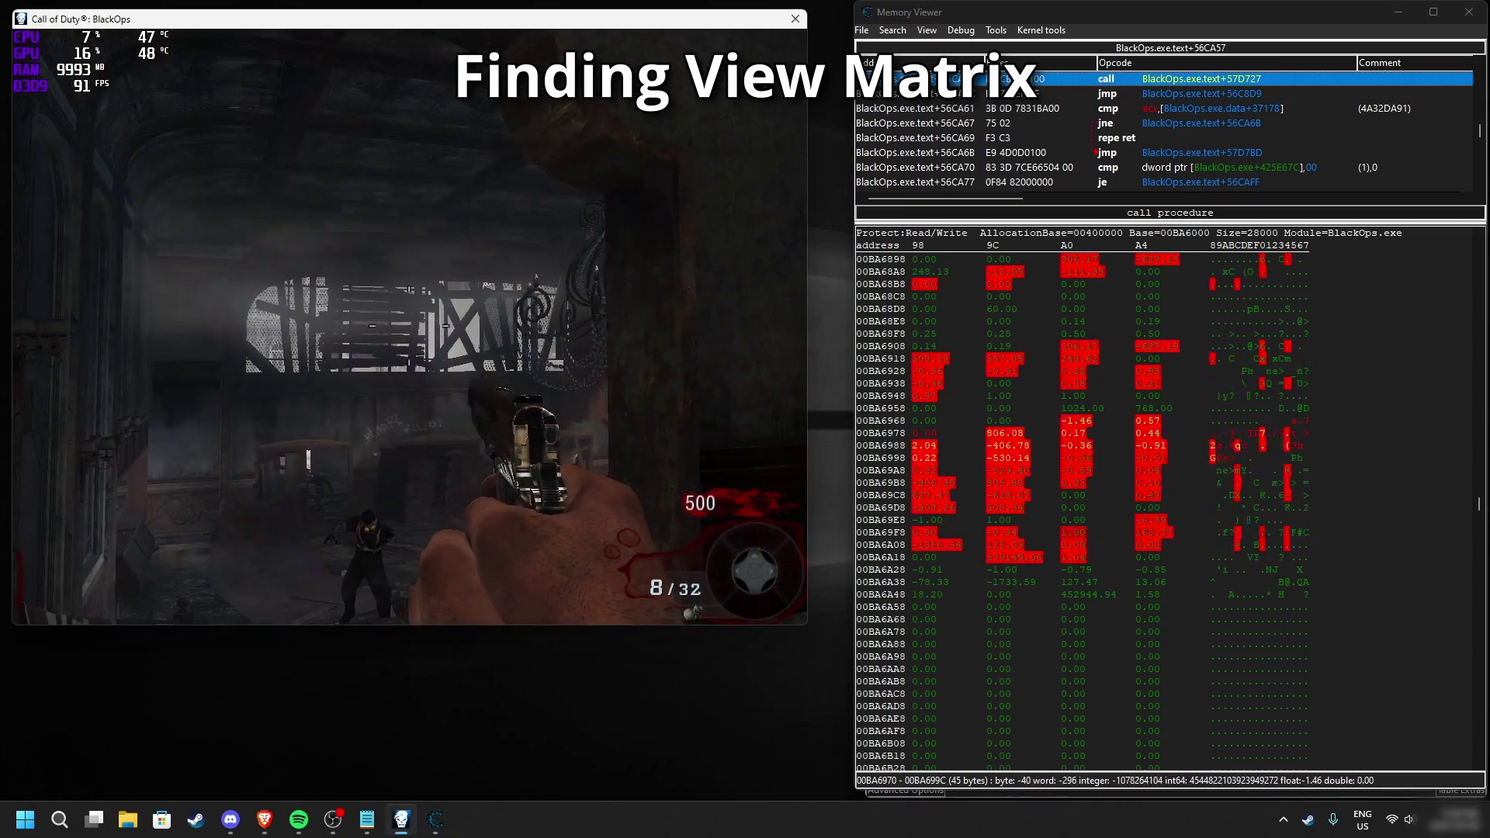
pyautogui.press('Escape')
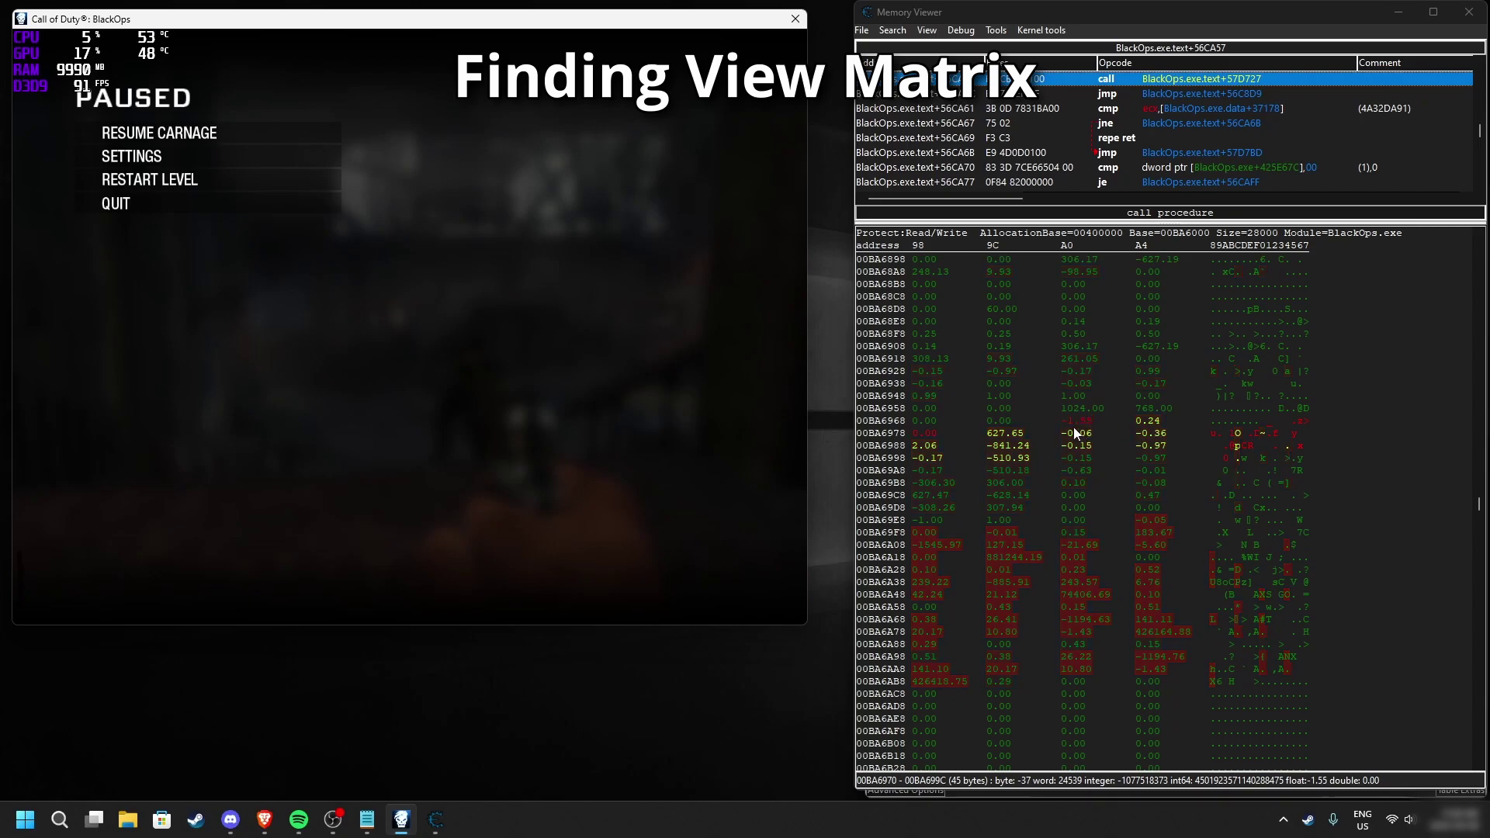
# Go to address 00BA6970 in the hex view so that the memory rows start at that float.
pyautogui.rightClick(1077, 421)
pyautogui.click(1055, 410)
pyautogui.click(1075, 421)
pyautogui.rightClick(1075, 421)
pyautogui.click(1148, 452)
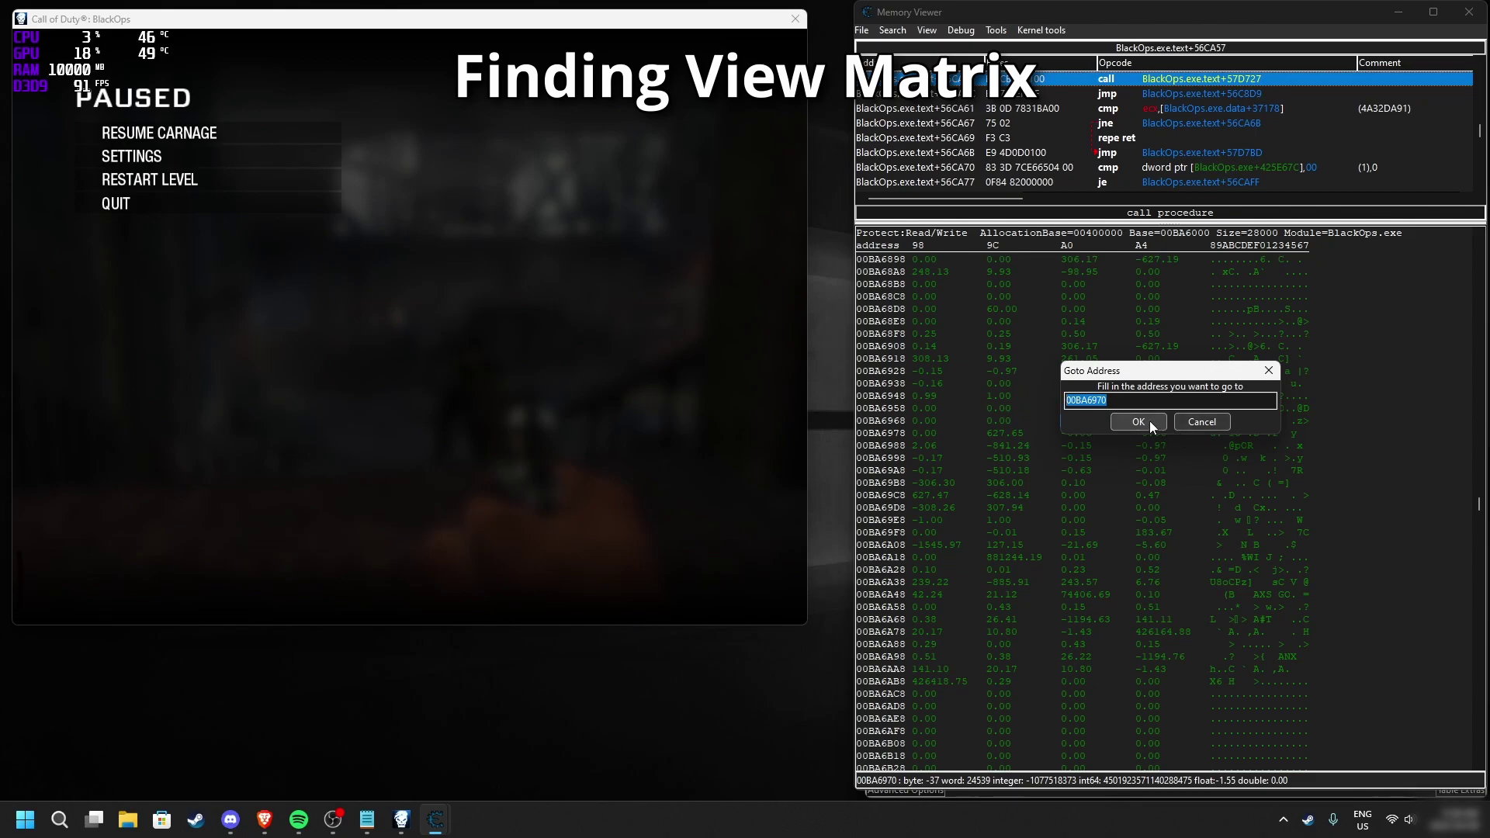
pyautogui.click(1147, 422)
pyautogui.scroll(3, 1039, 396)
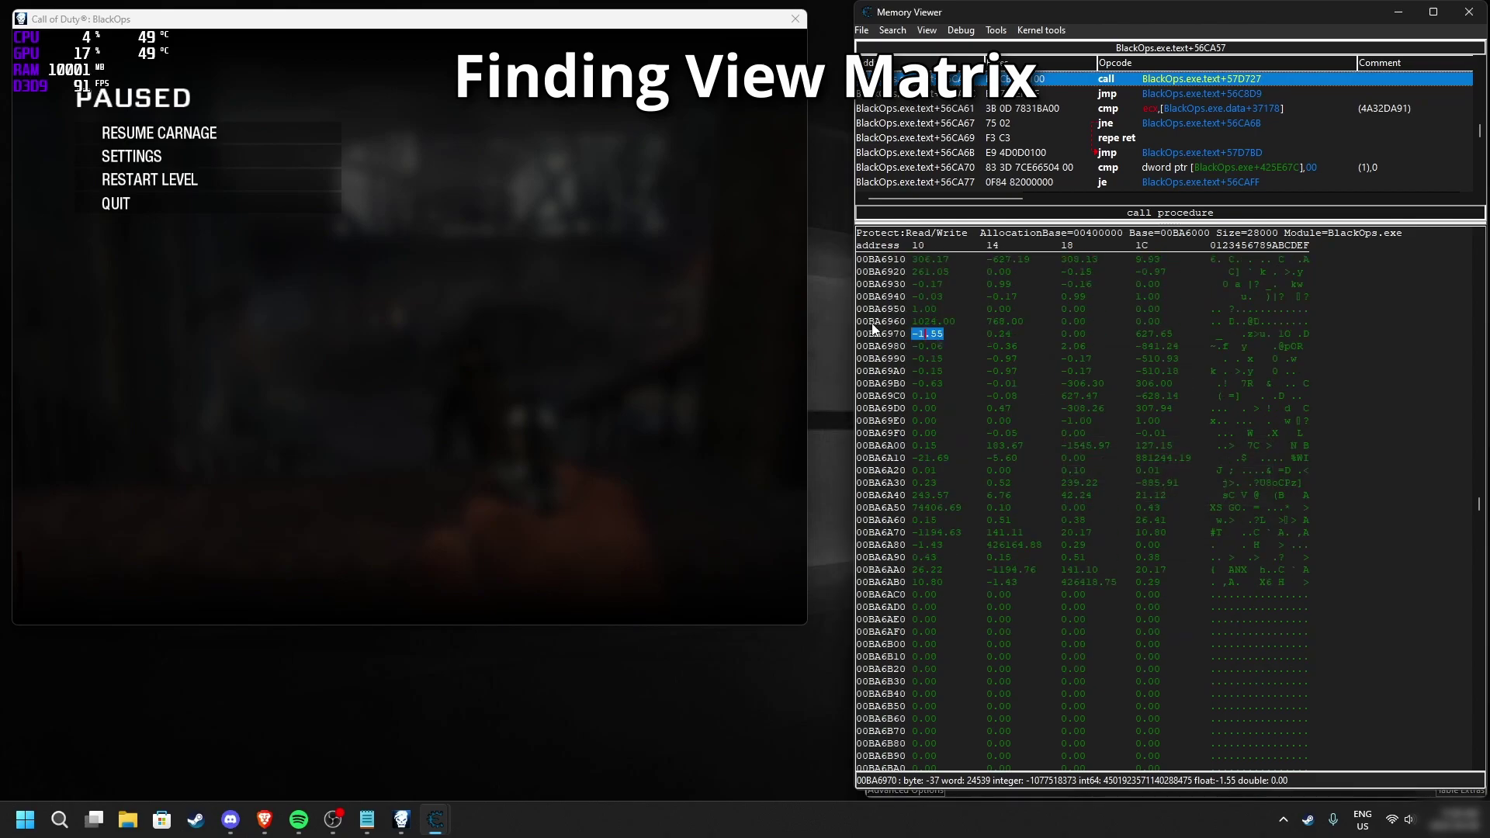
# Select the four float rows from 00BA6970 to 00BA69AC and check their changes while moving the player in the game.
pyautogui.click(659, 311)
pyautogui.press('Escape')
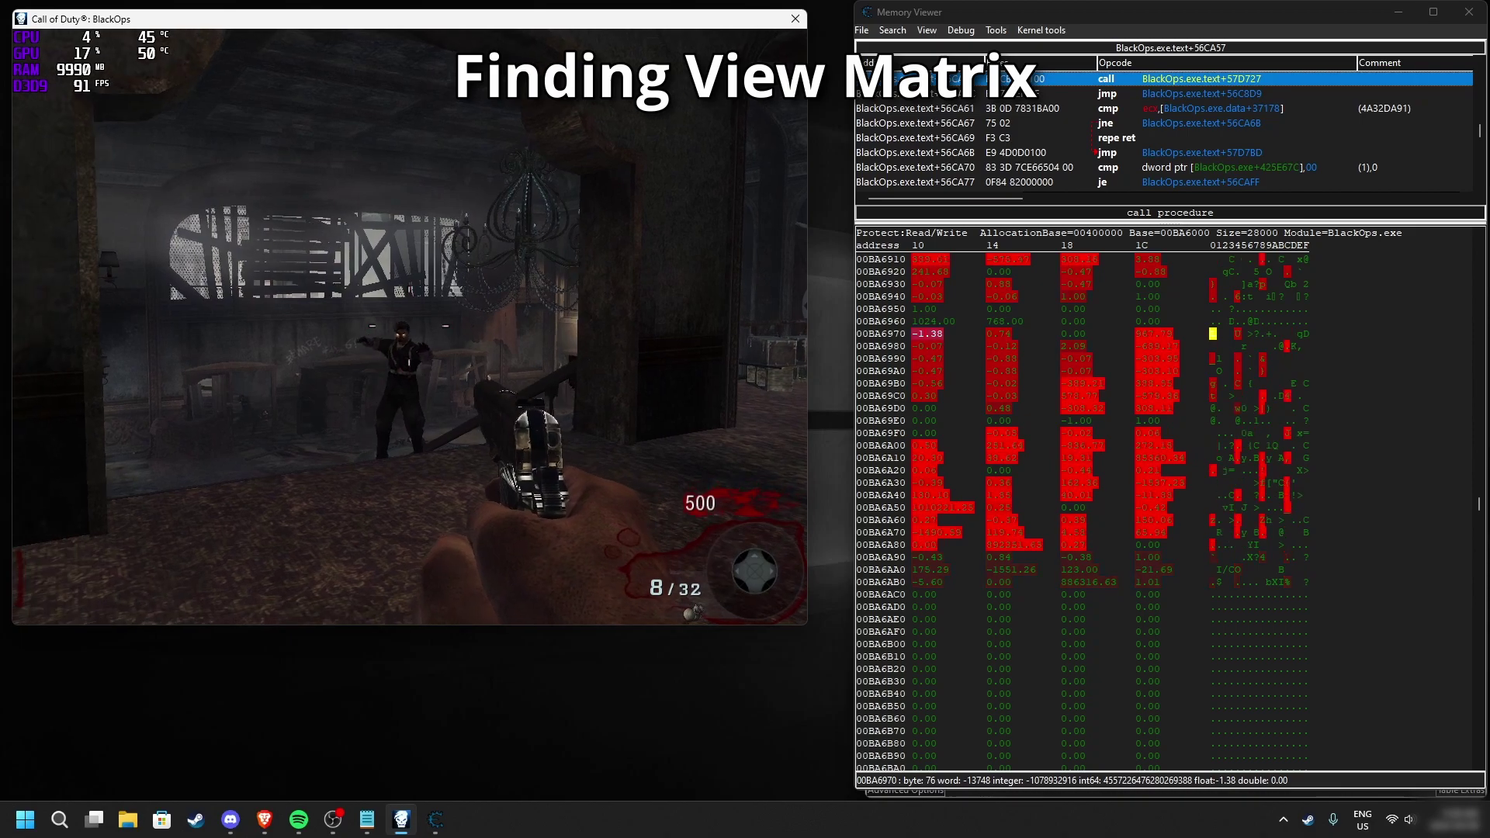
pyautogui.click(919, 332)
pyautogui.moveTo(920, 332); pyautogui.dragTo(1178, 375)
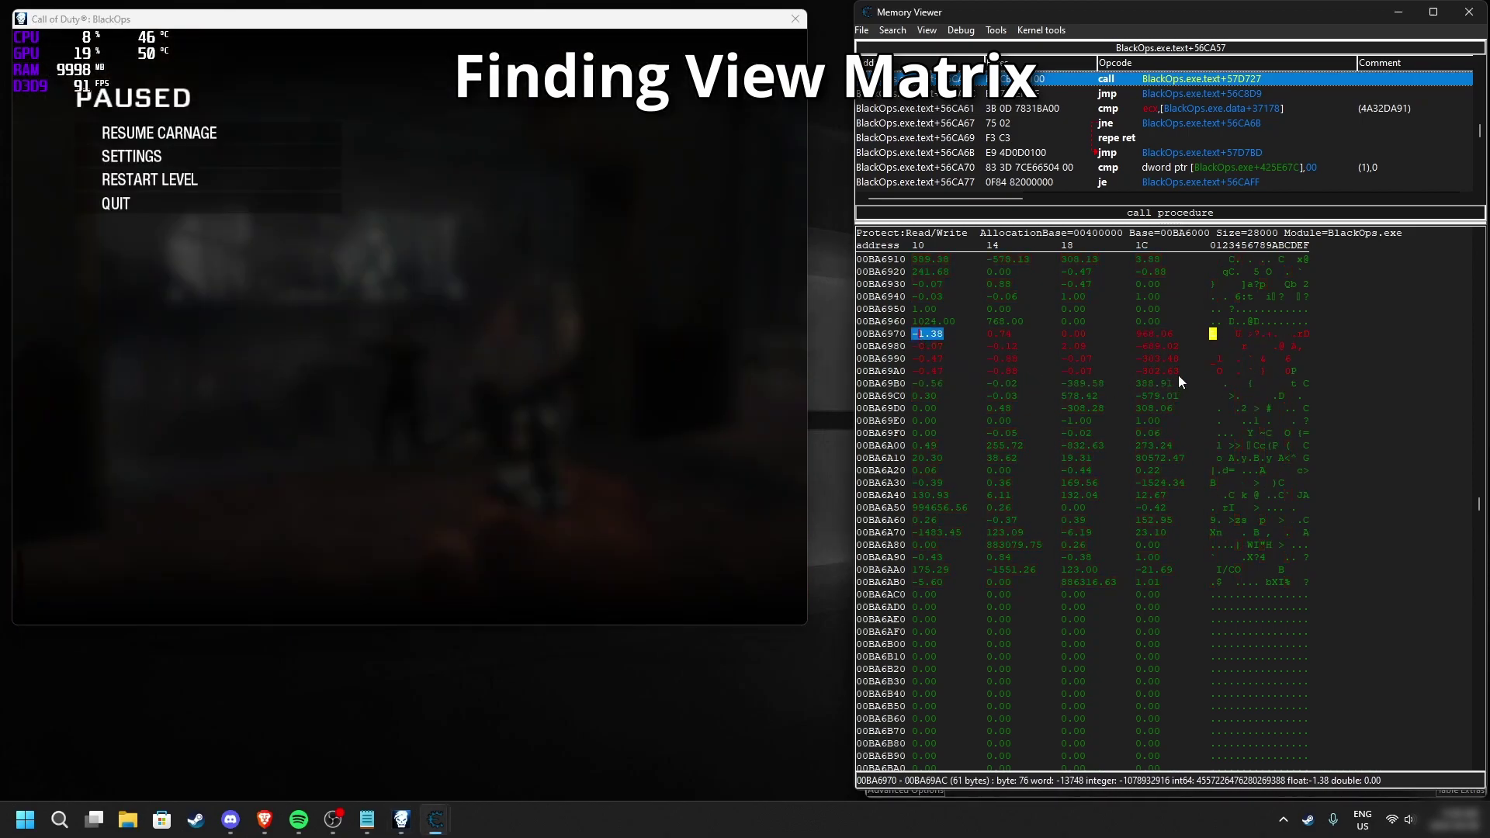
pyautogui.click(497, 463)
pyautogui.press('Escape')
pyautogui.hotkey('shift', 'w')
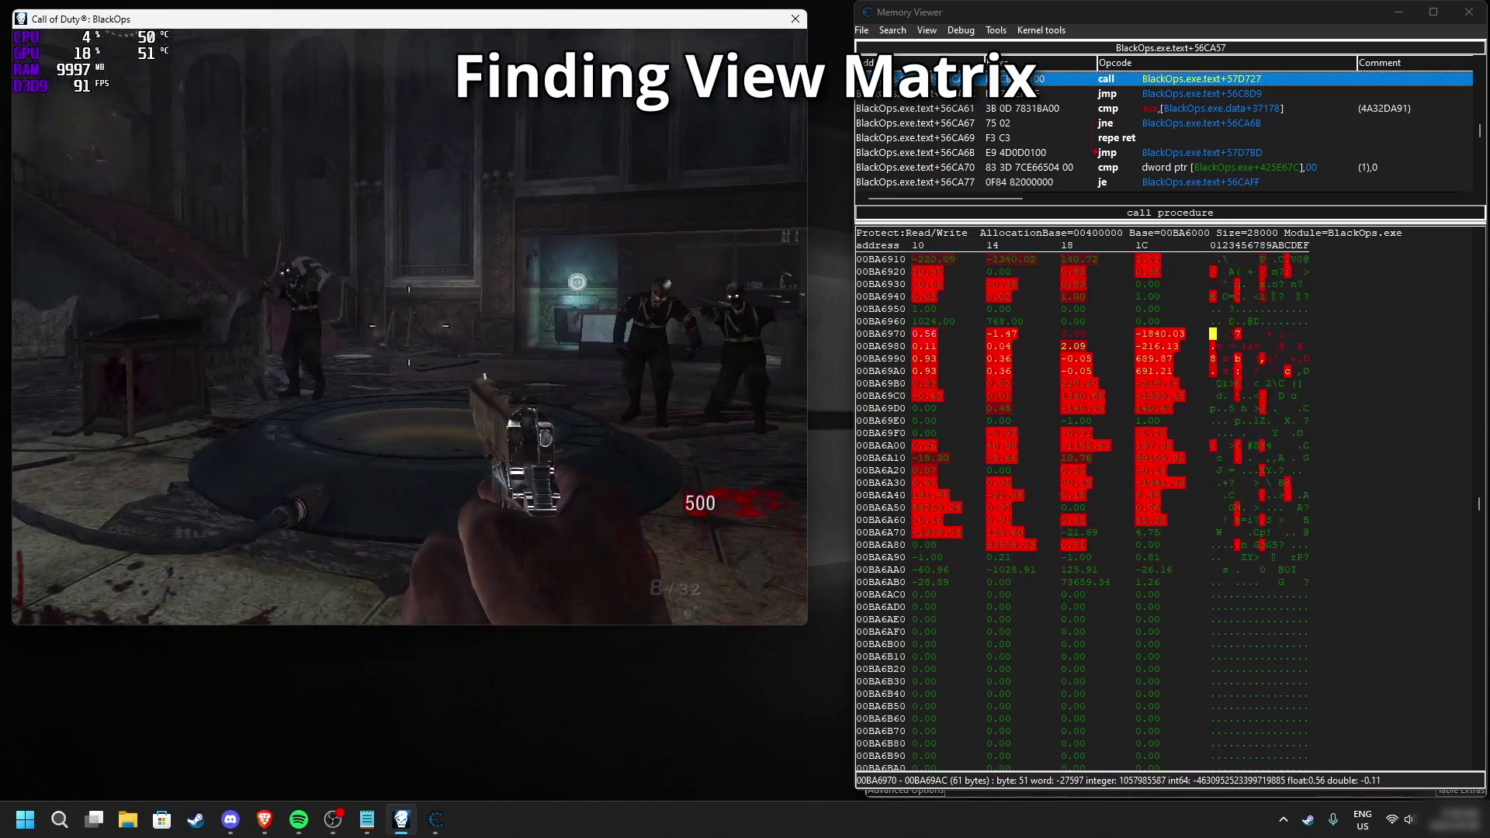
pyautogui.press('Escape')
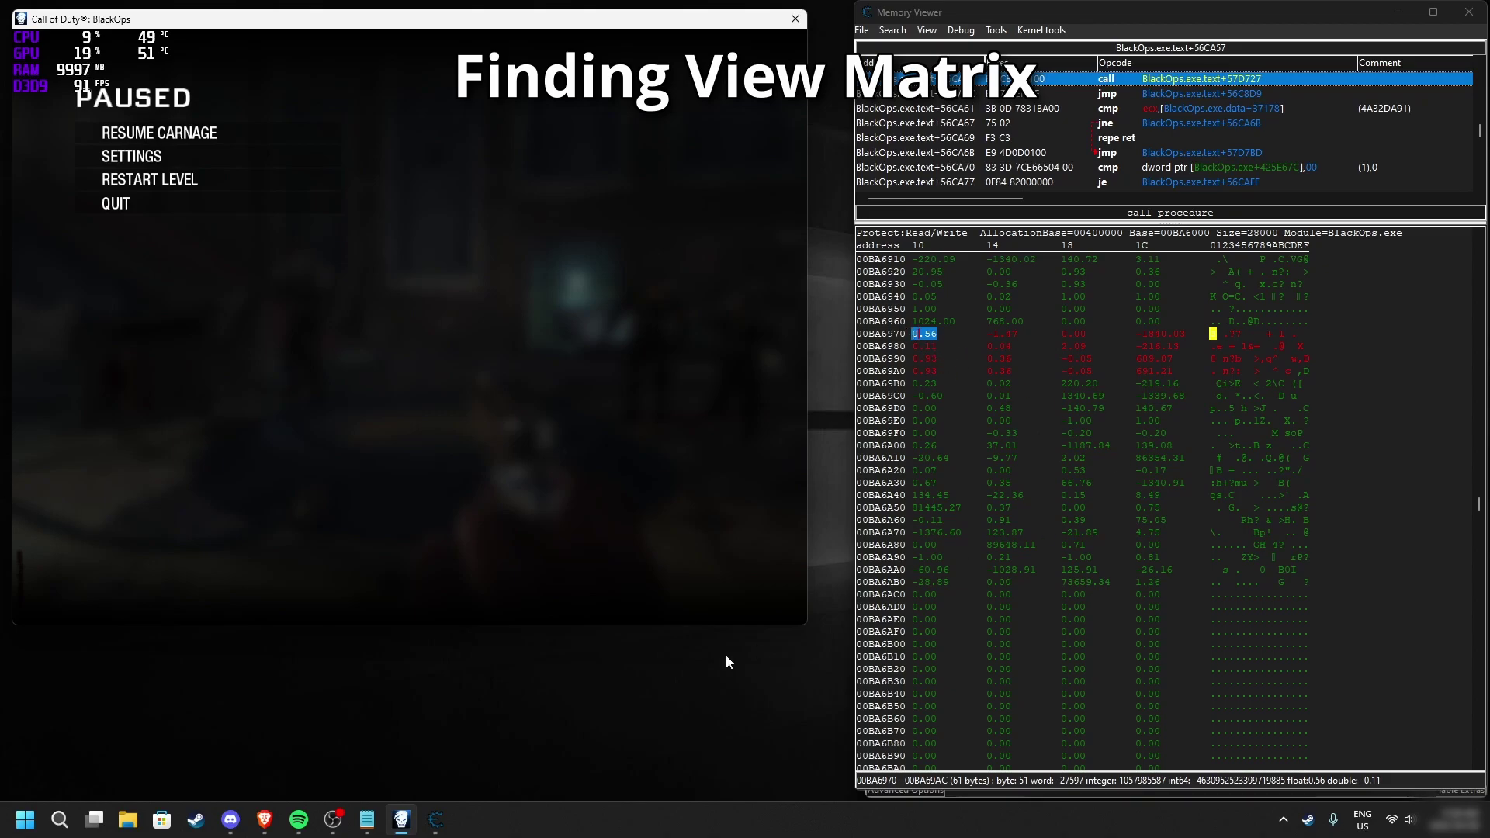
# Close the memory viewer and manually add address 00BA6970 to the address list as a Float described "View Matrix".
pyautogui.moveTo(435, 815)
pyautogui.click(429, 747)
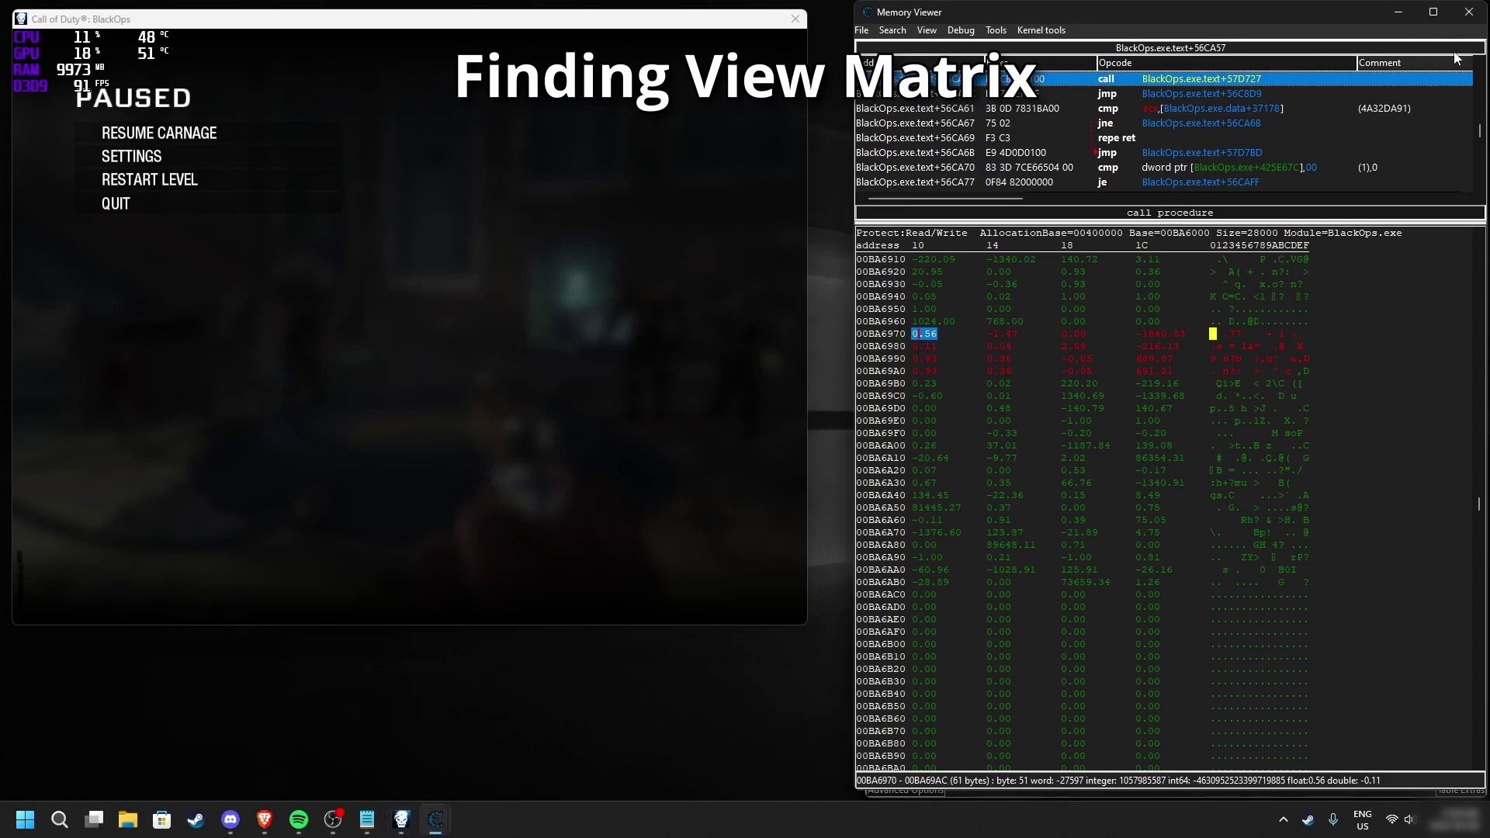
pyautogui.click(1469, 12)
pyautogui.click(1417, 458)
pyautogui.write('00BA6970')
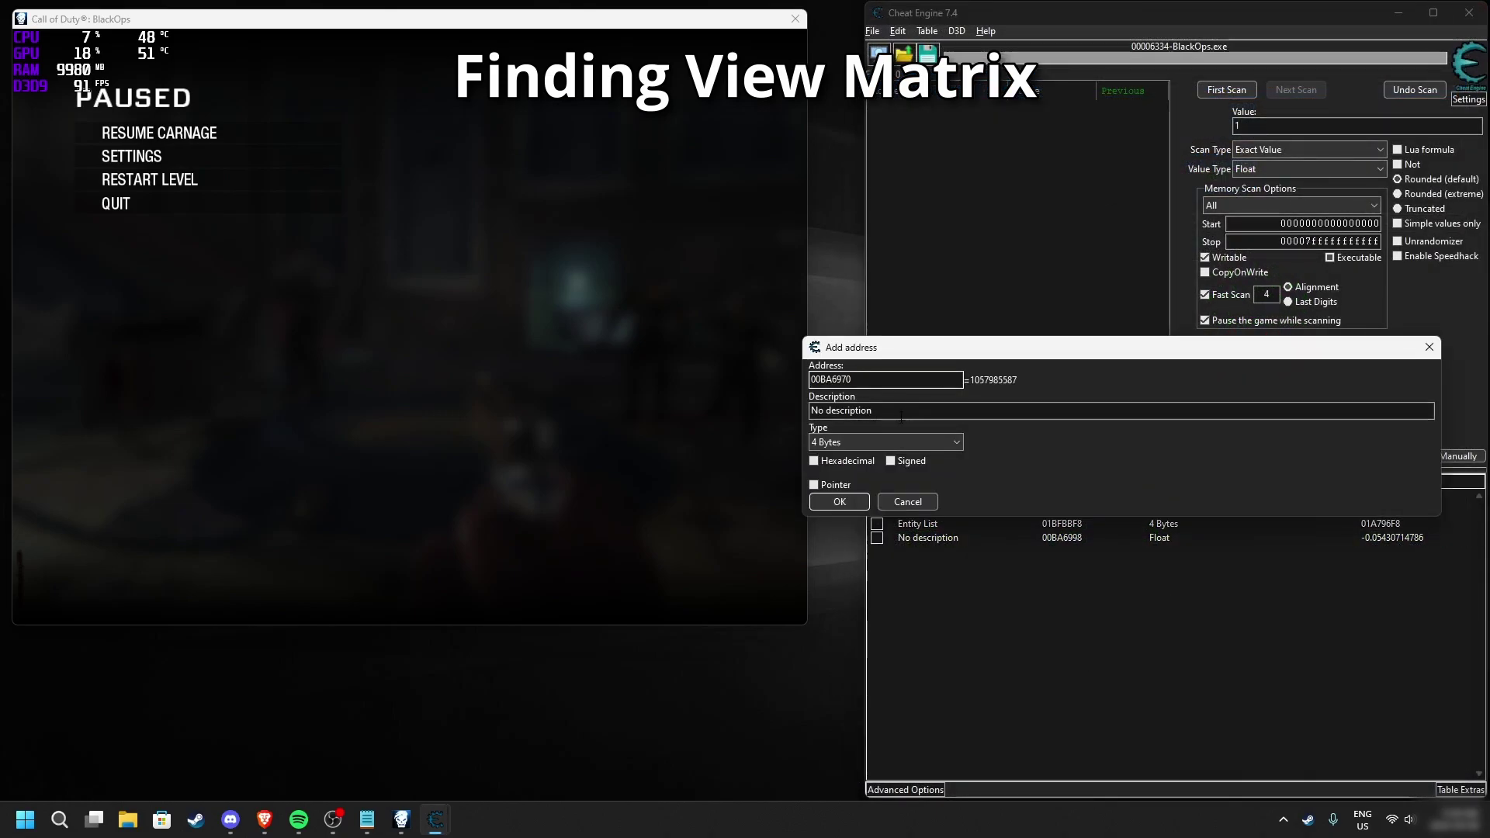
pyautogui.press('Tab')
pyautogui.write('View')
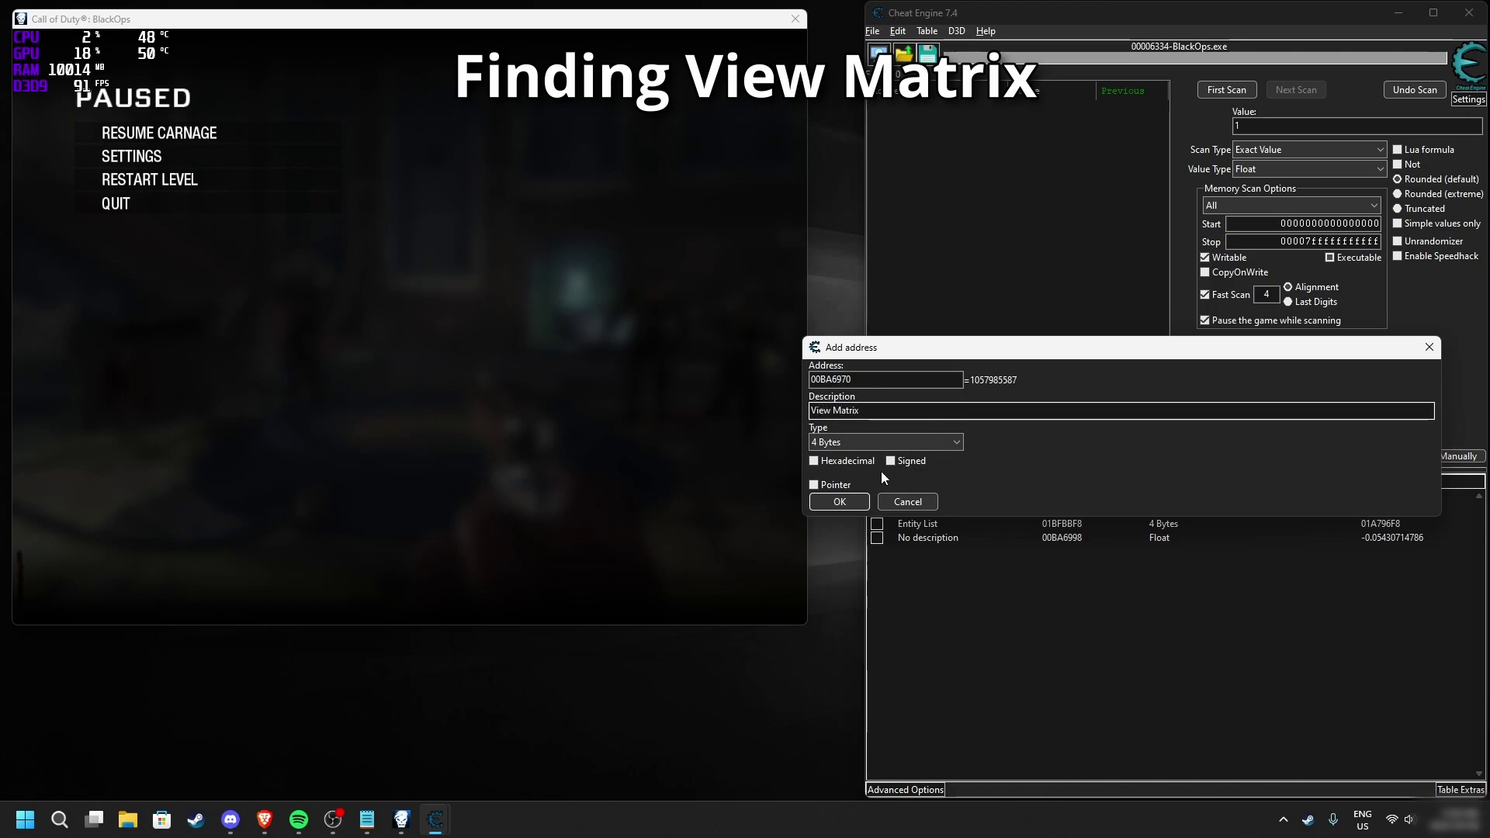
pyautogui.click(881, 441)
pyautogui.click(840, 508)
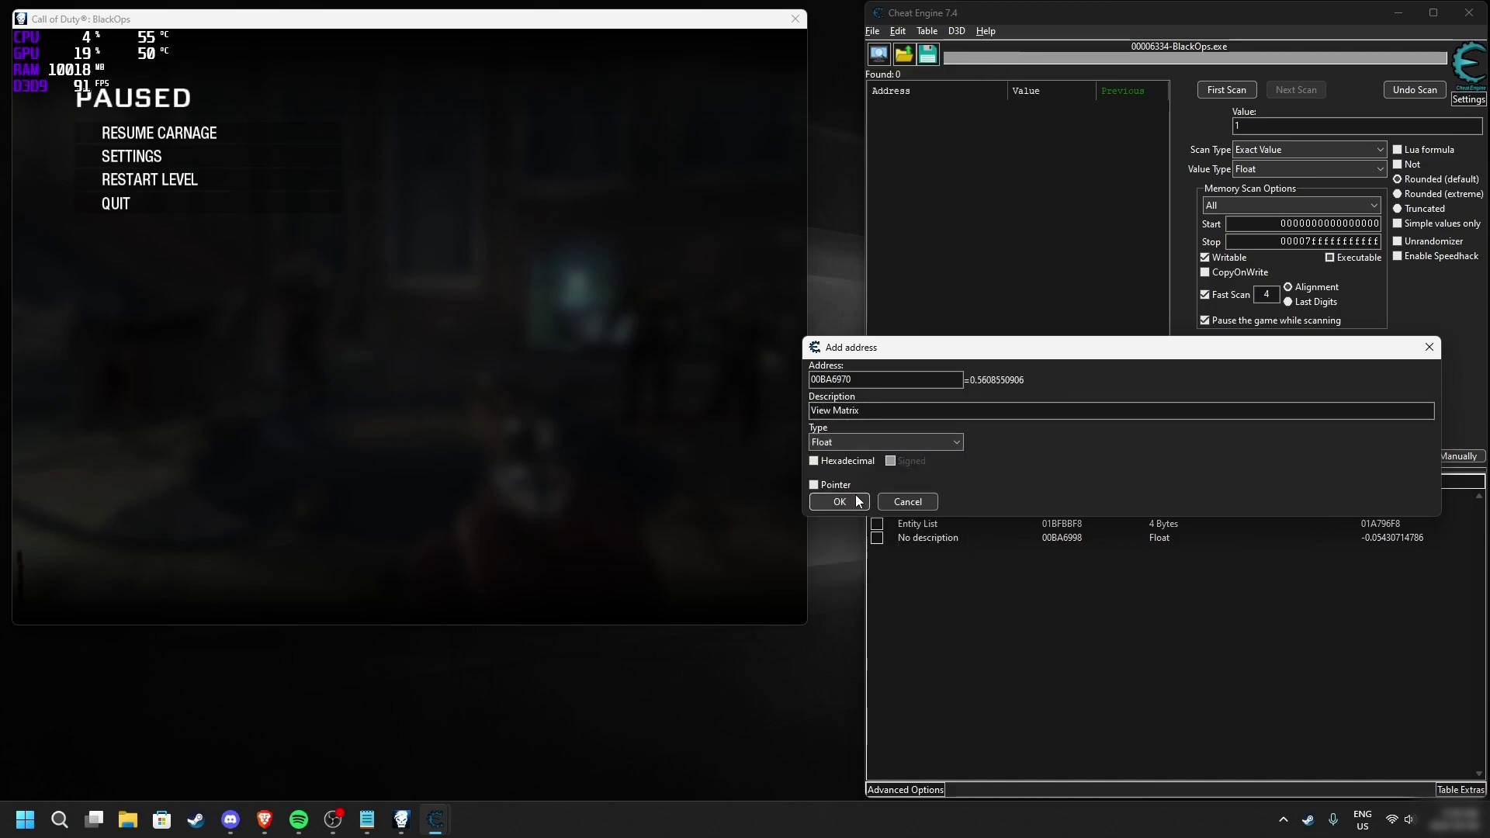
pyautogui.click(855, 499)
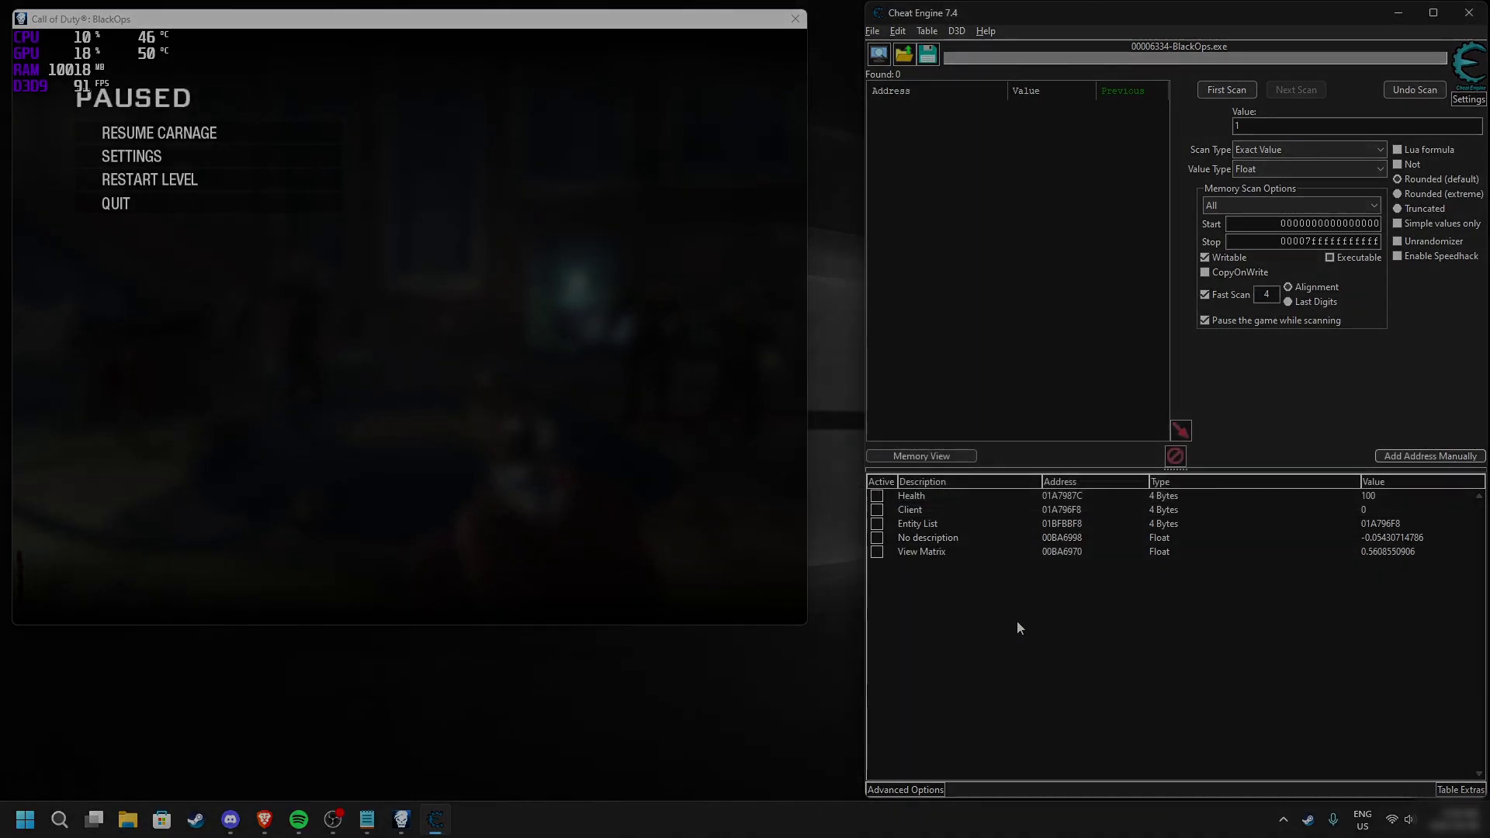
pyautogui.click(937, 555)
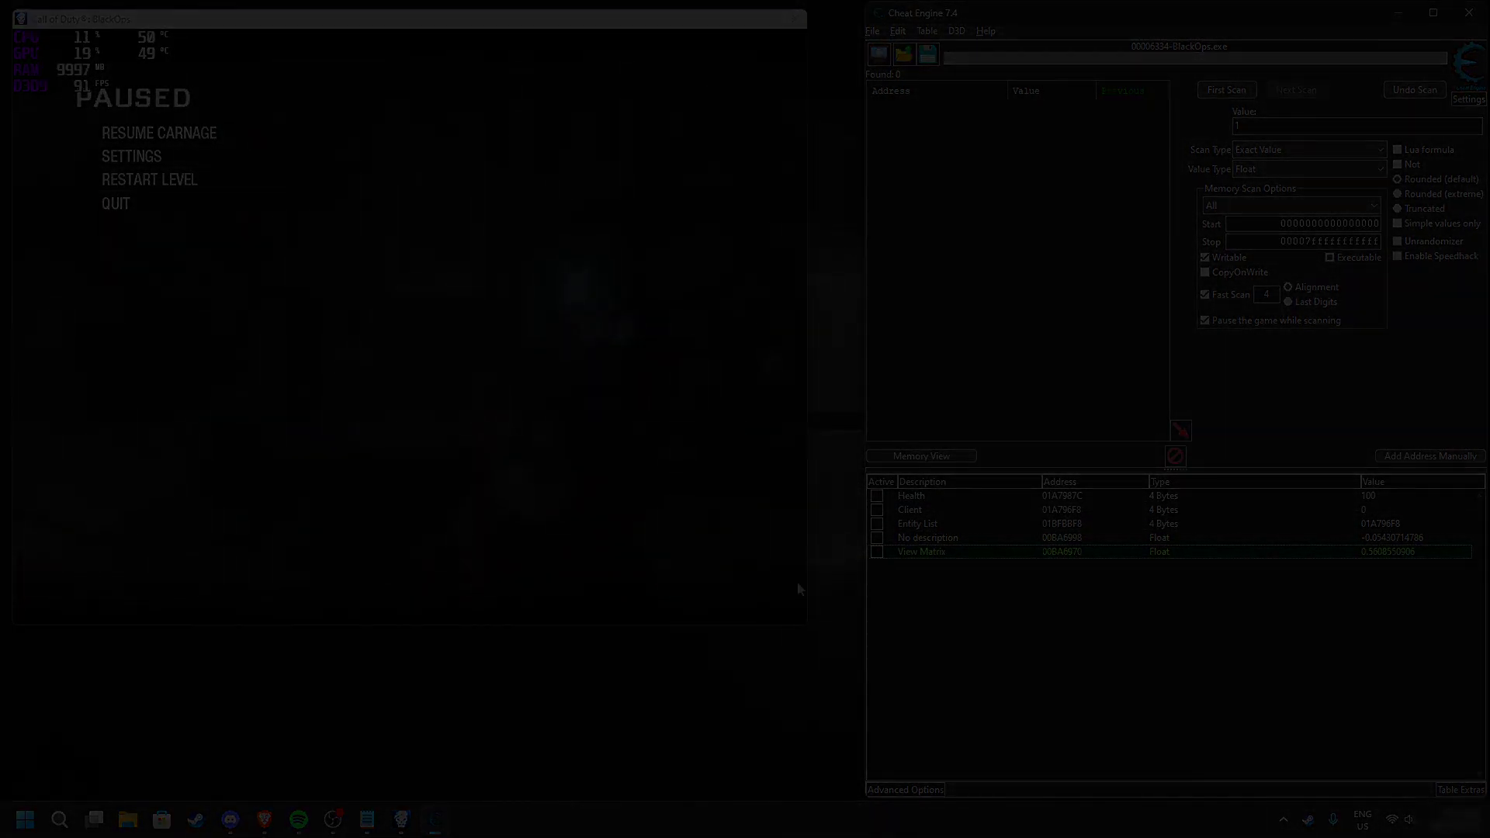